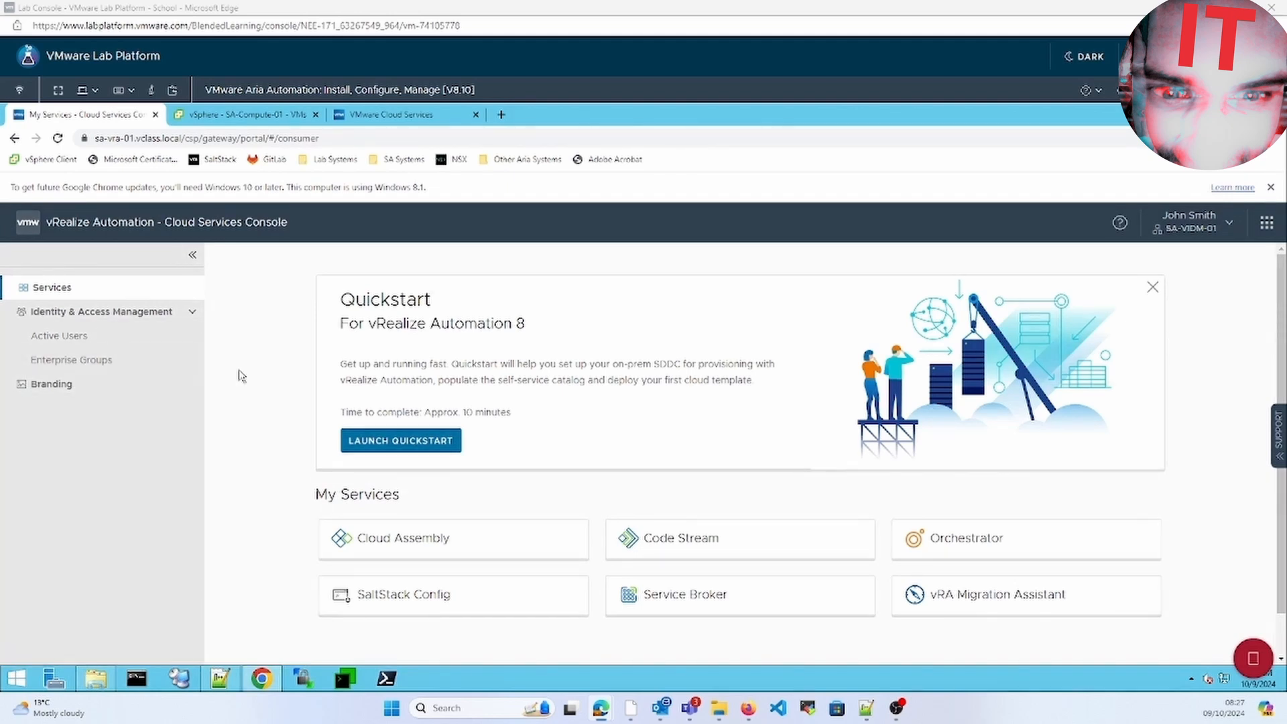
# Step: Open the Cloud Assembly service and display the compute resources of its infrastructure
pyautogui.click(422, 548)
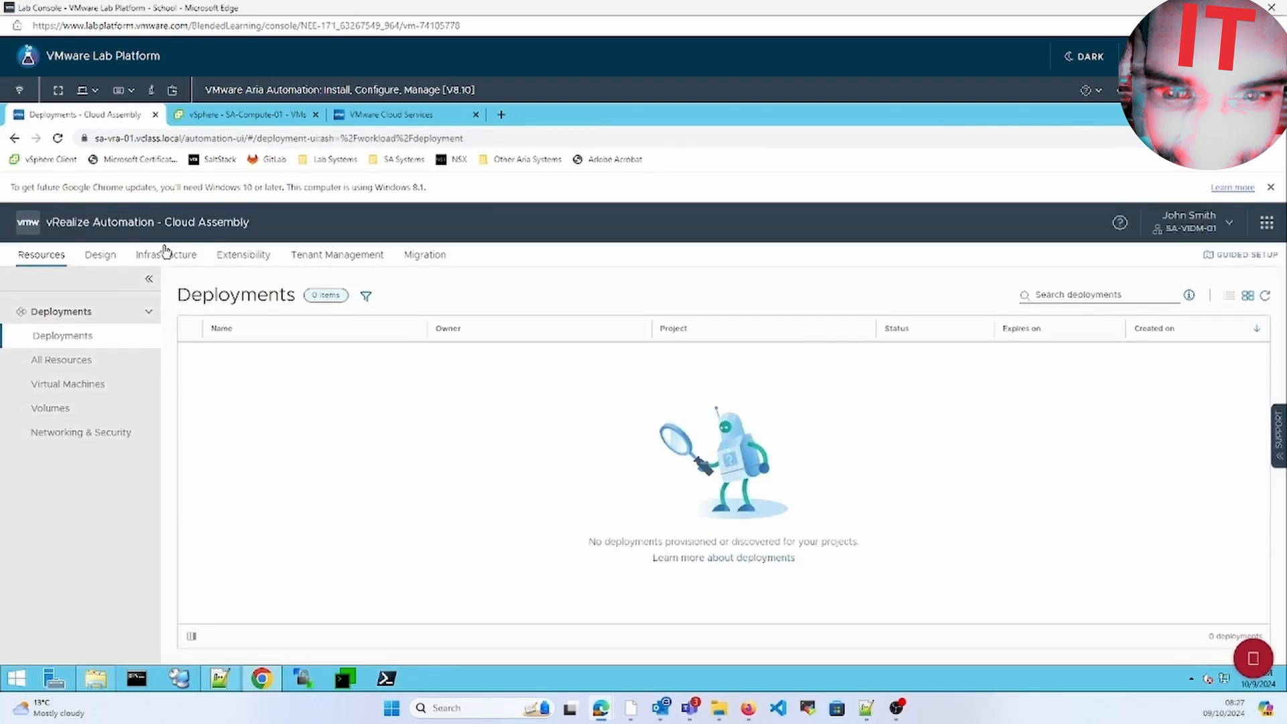
pyautogui.click(165, 257)
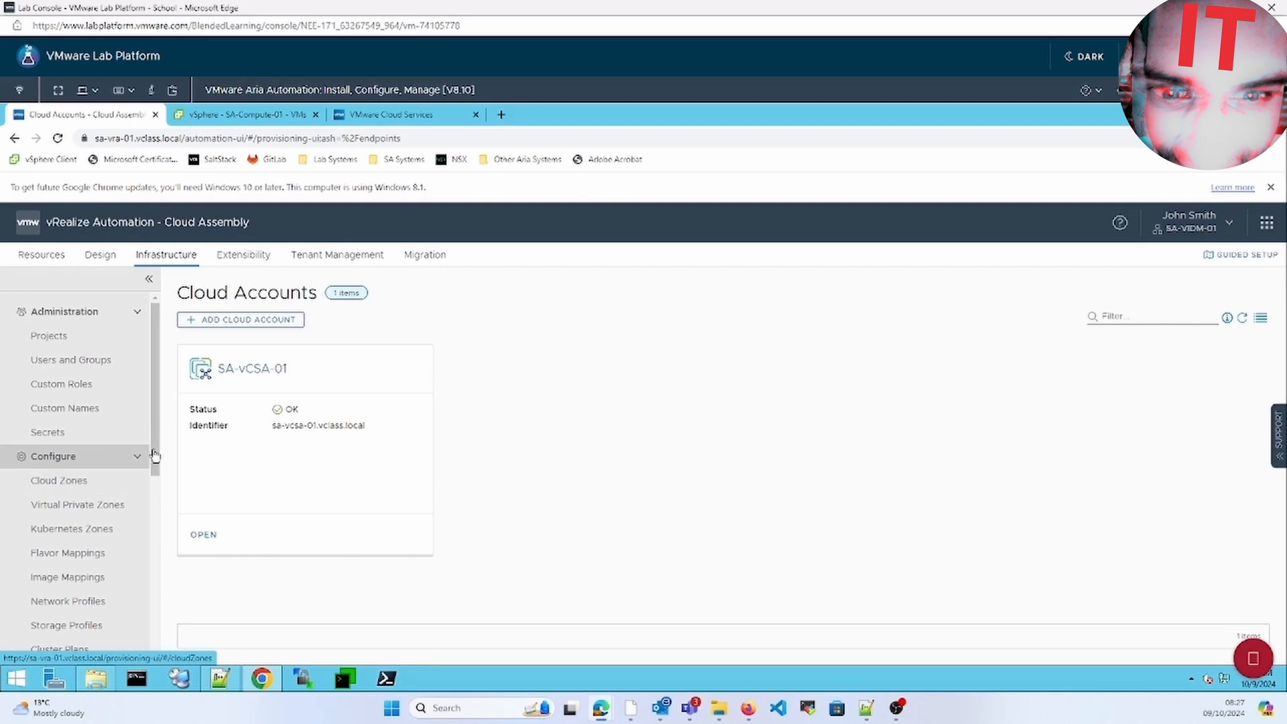
pyautogui.scroll(-1, 155, 454)
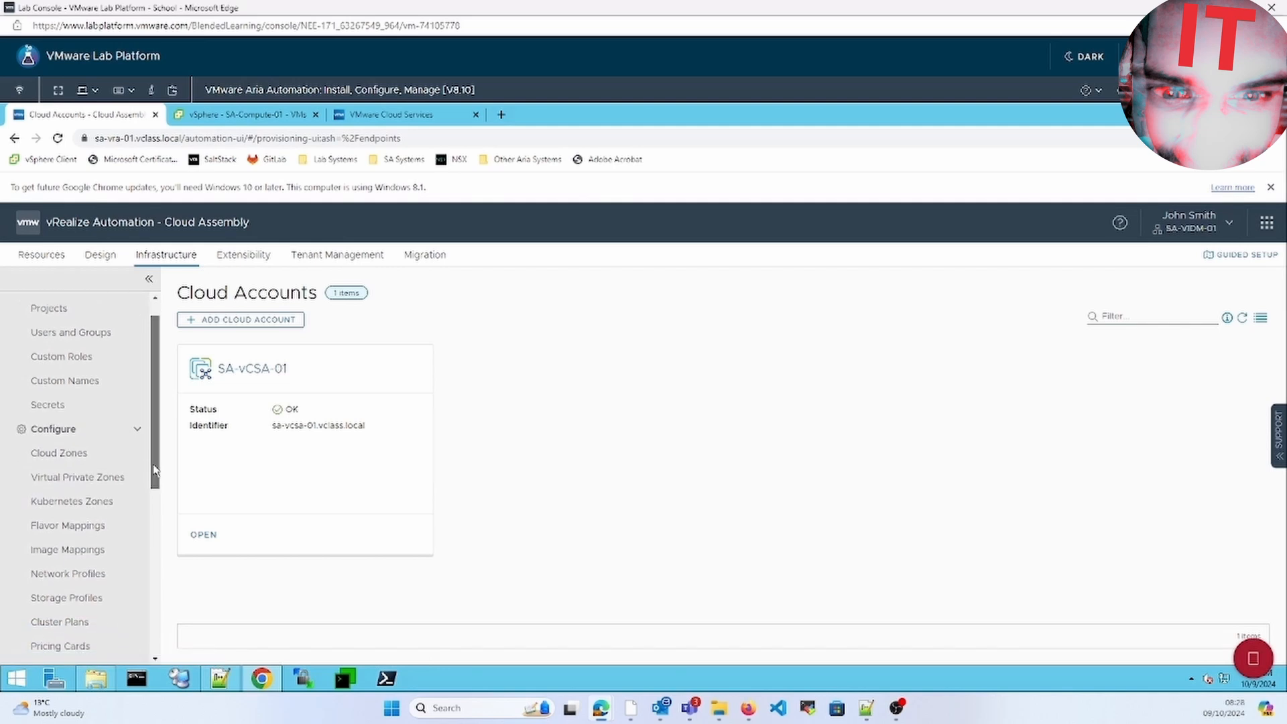
pyautogui.moveTo(153, 449); pyautogui.dragTo(154, 520)
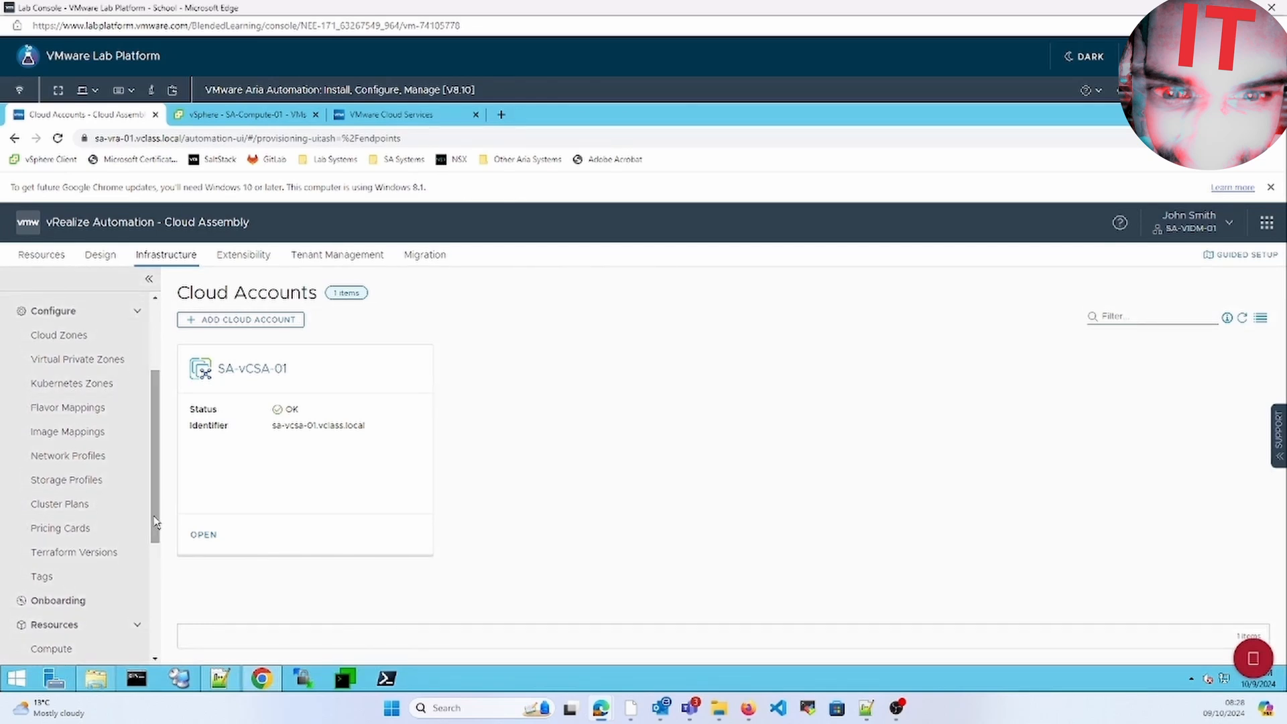
pyautogui.moveTo(154, 521); pyautogui.dragTo(148, 435)
pyautogui.scroll(-5, 147, 456)
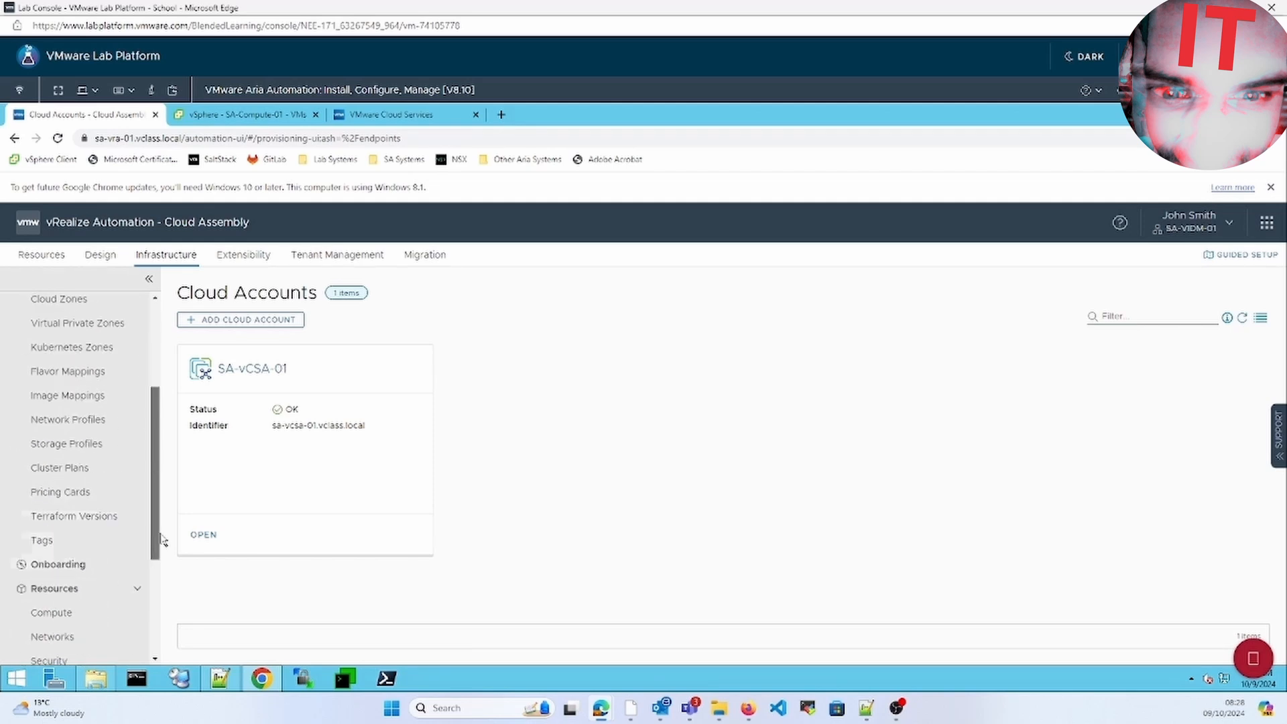
pyautogui.click(74, 422)
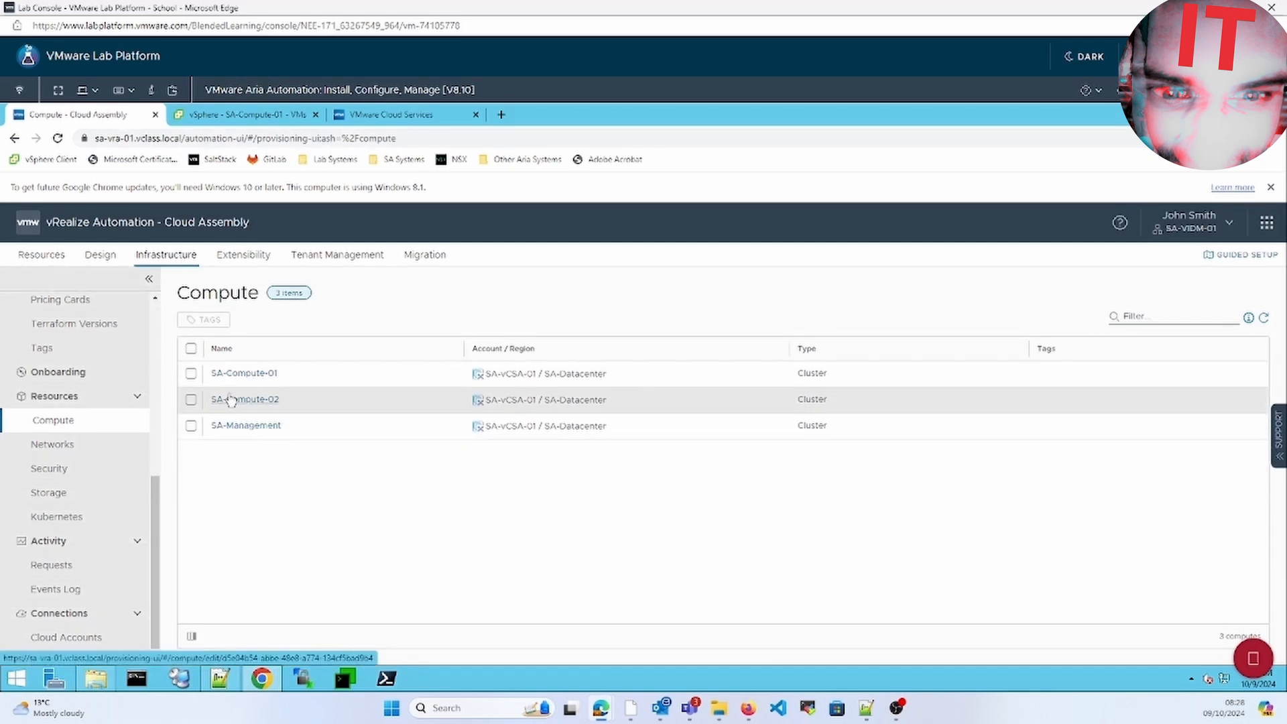
# Step: Add the new tag env:production to the SA-Compute-01 cluster and save it
pyautogui.click(243, 373)
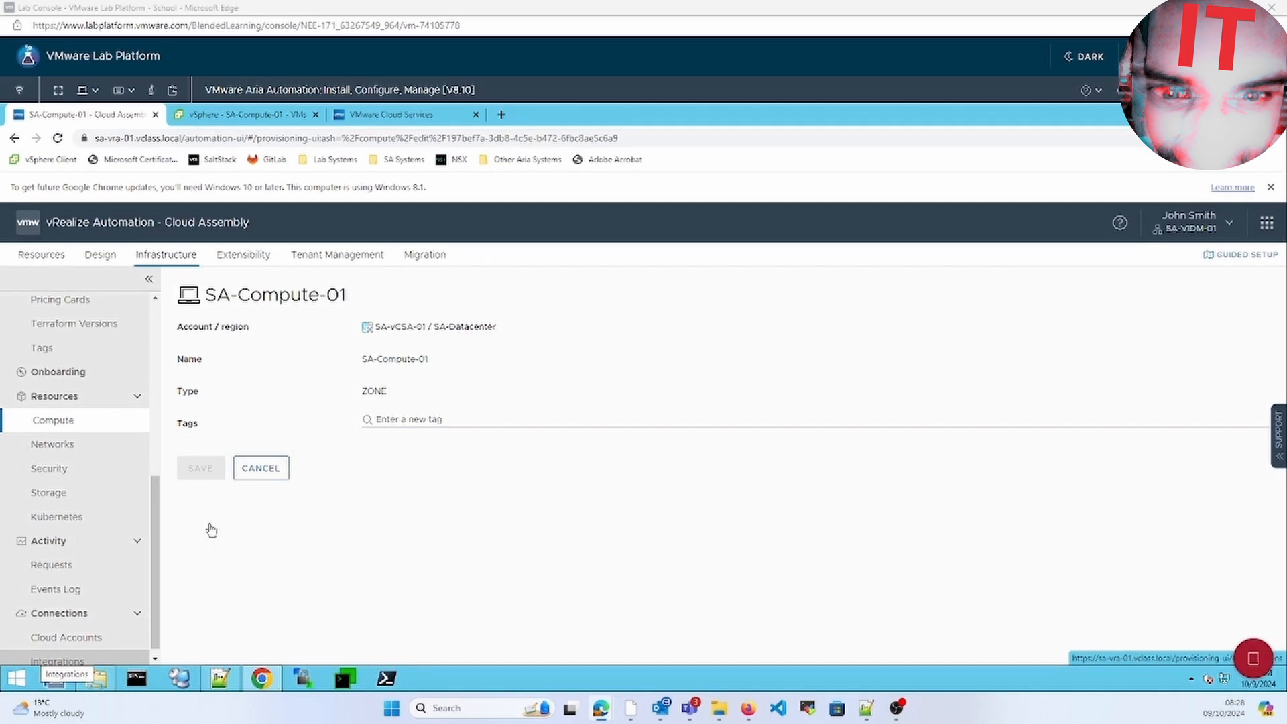
pyautogui.click(431, 417)
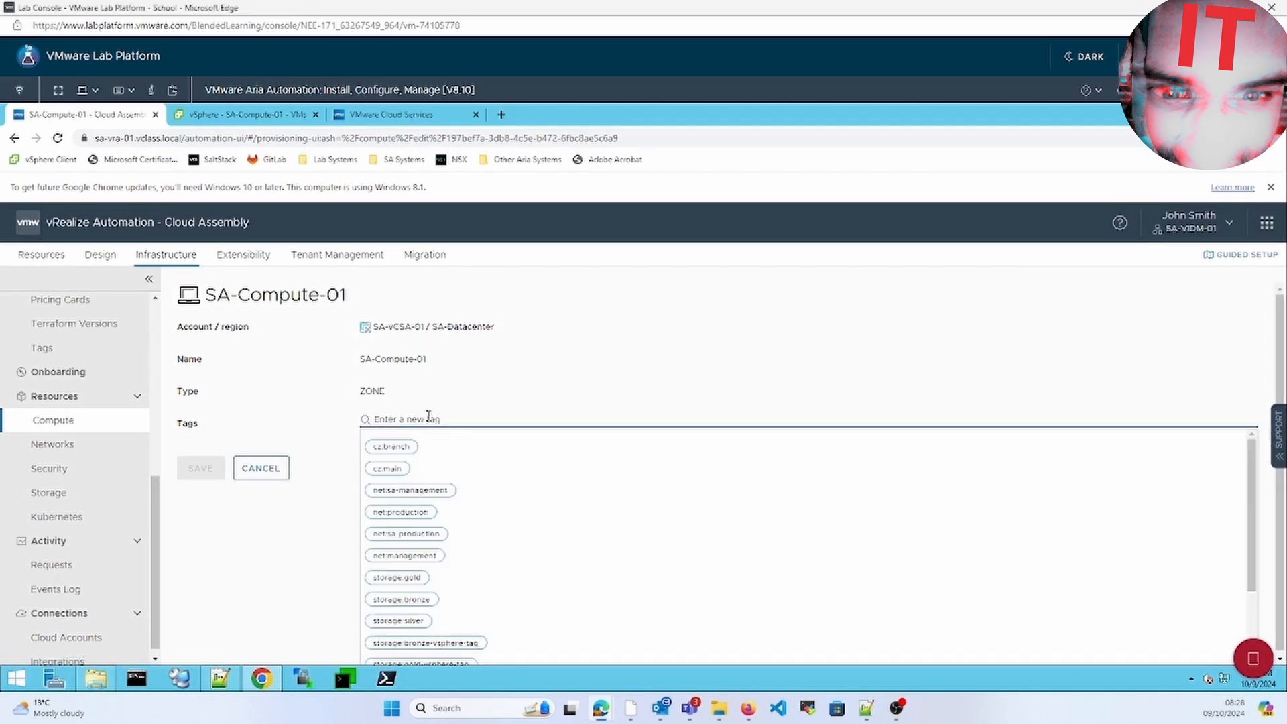
pyautogui.write('env')
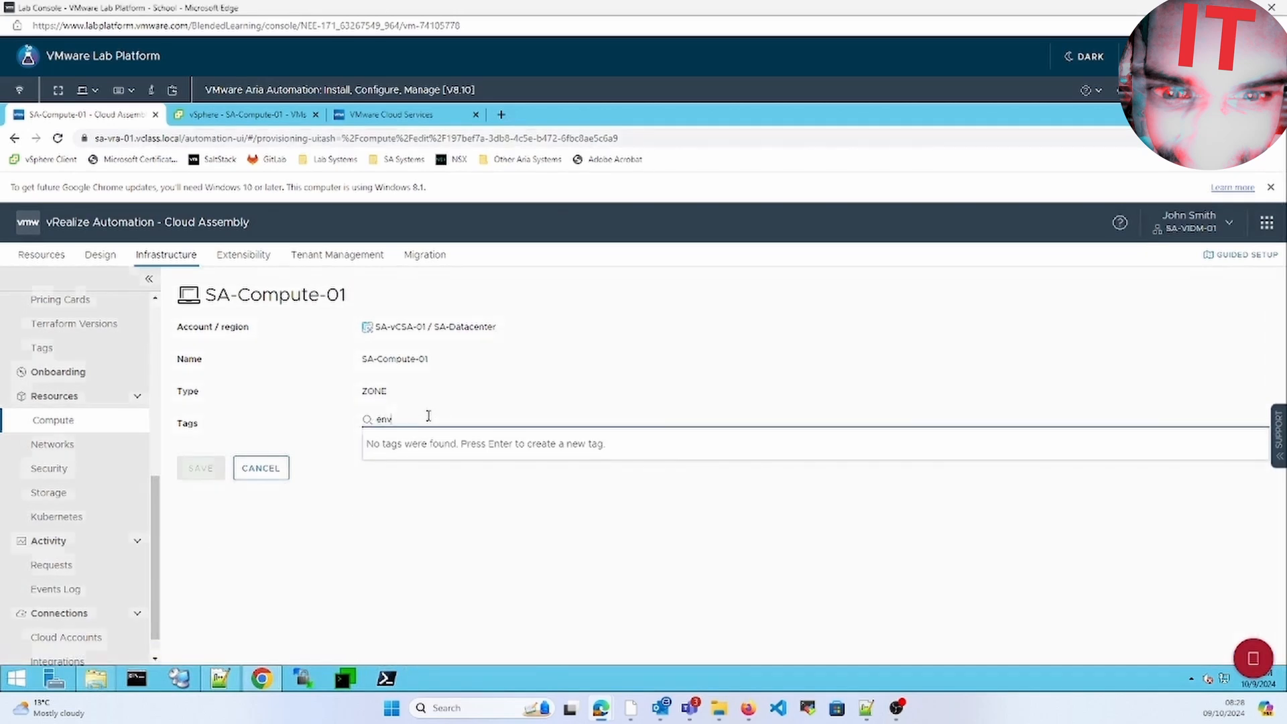
pyautogui.write(':produc')
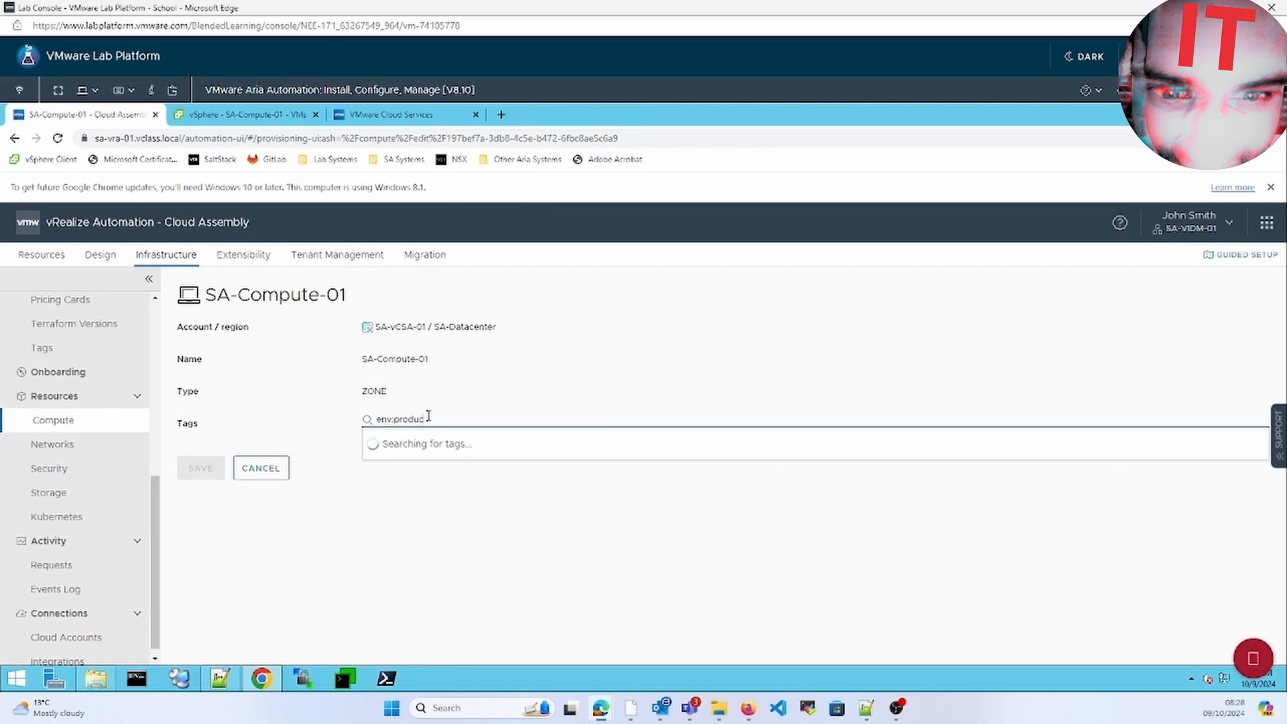
pyautogui.write('tion')
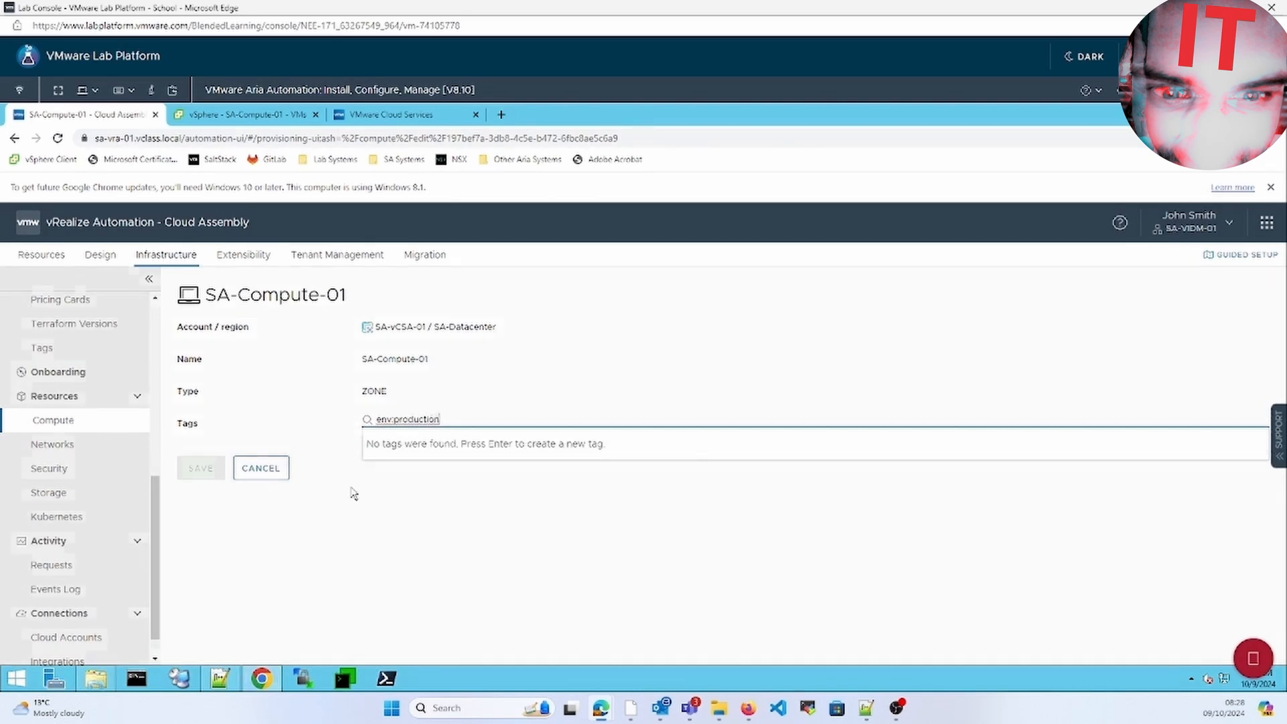
pyautogui.press('Return')
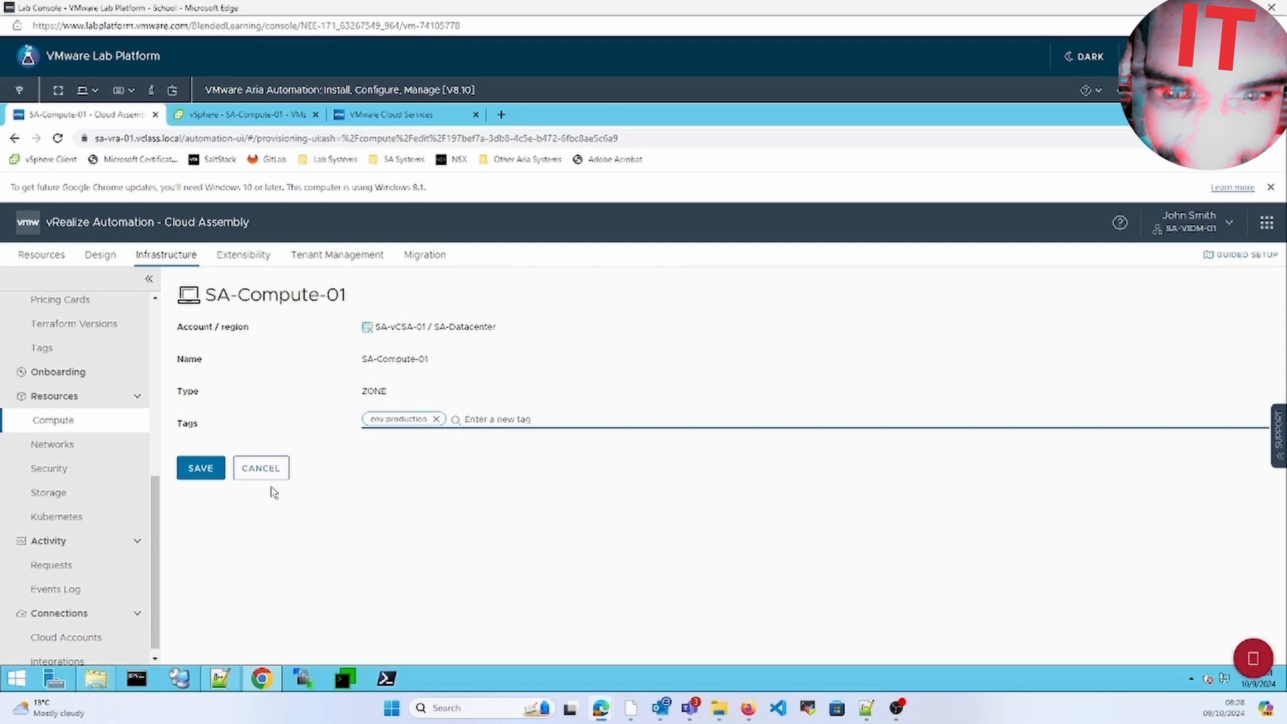
pyautogui.click(196, 469)
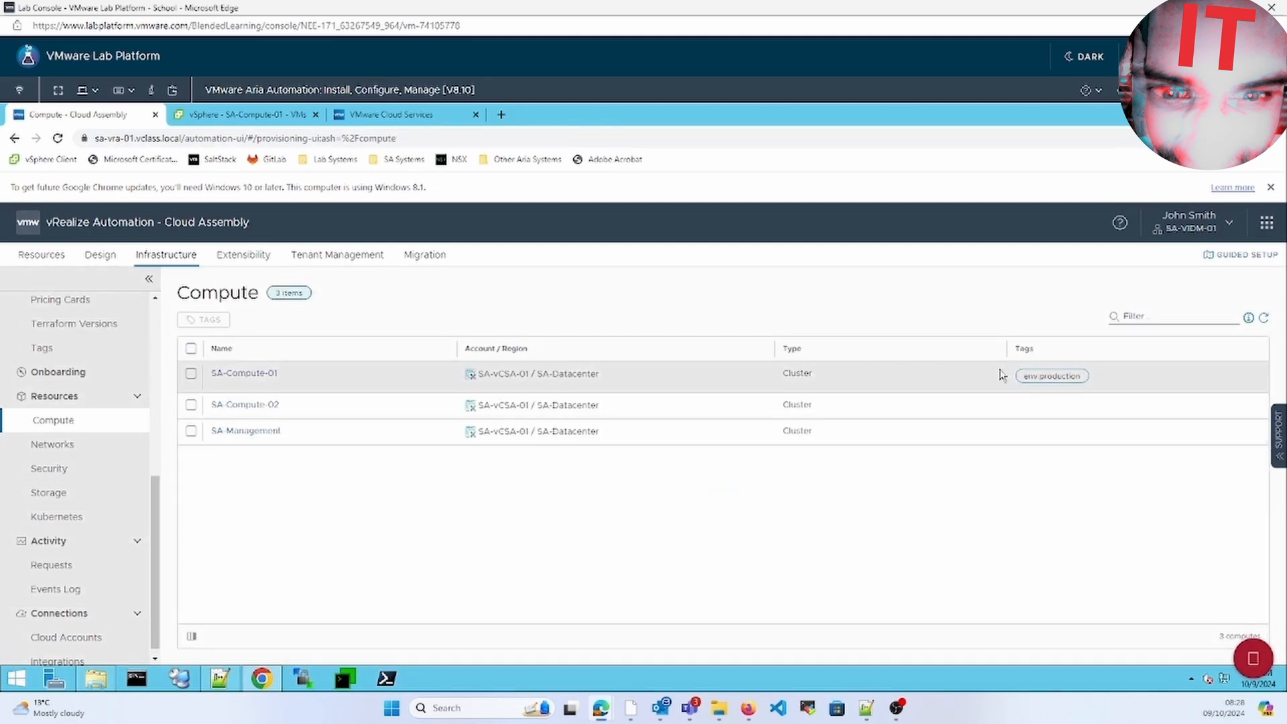
# Step: Add the new tag env:testdev to the SA-Compute-02 cluster and save it
pyautogui.click(264, 405)
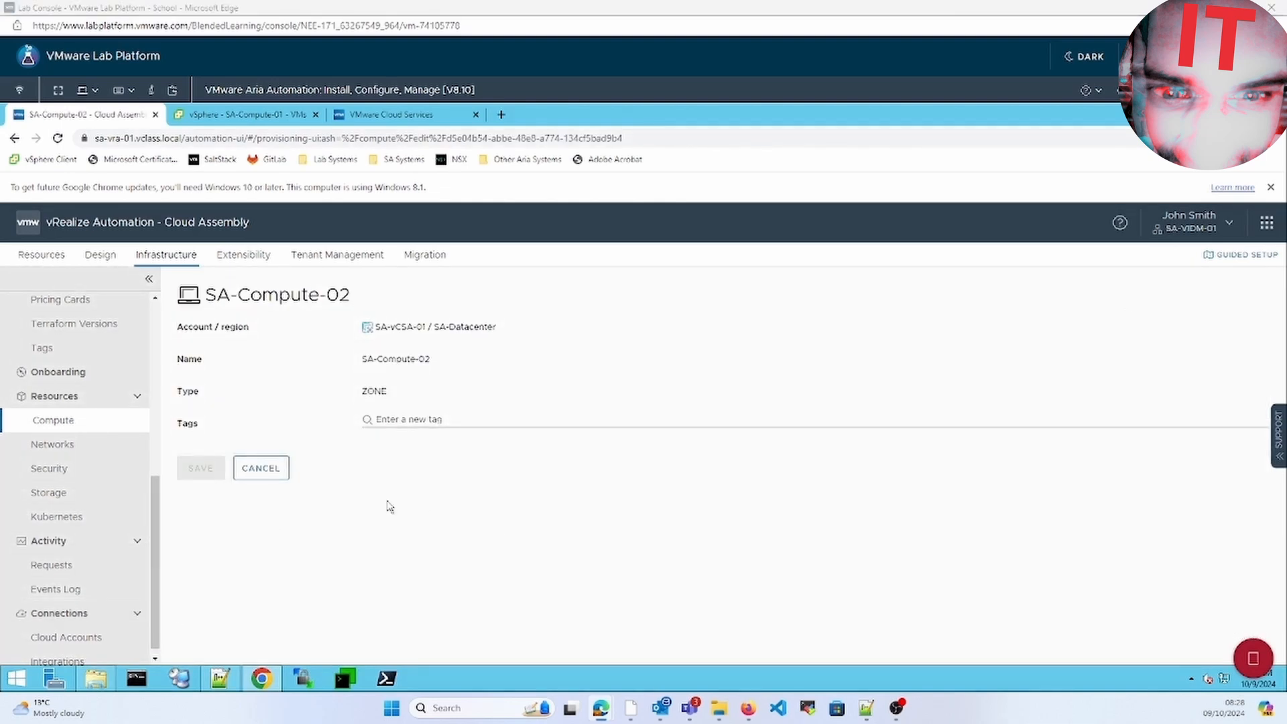
pyautogui.click(413, 419)
pyautogui.write('env')
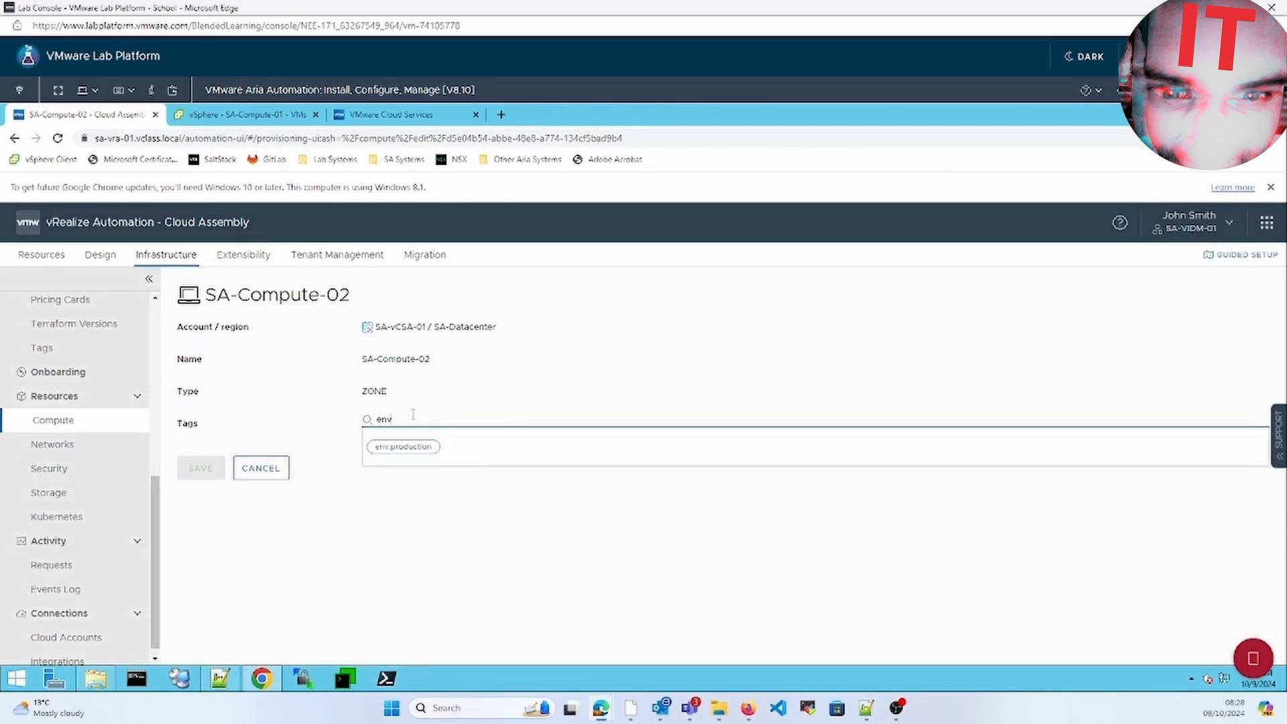
pyautogui.write(':tes')
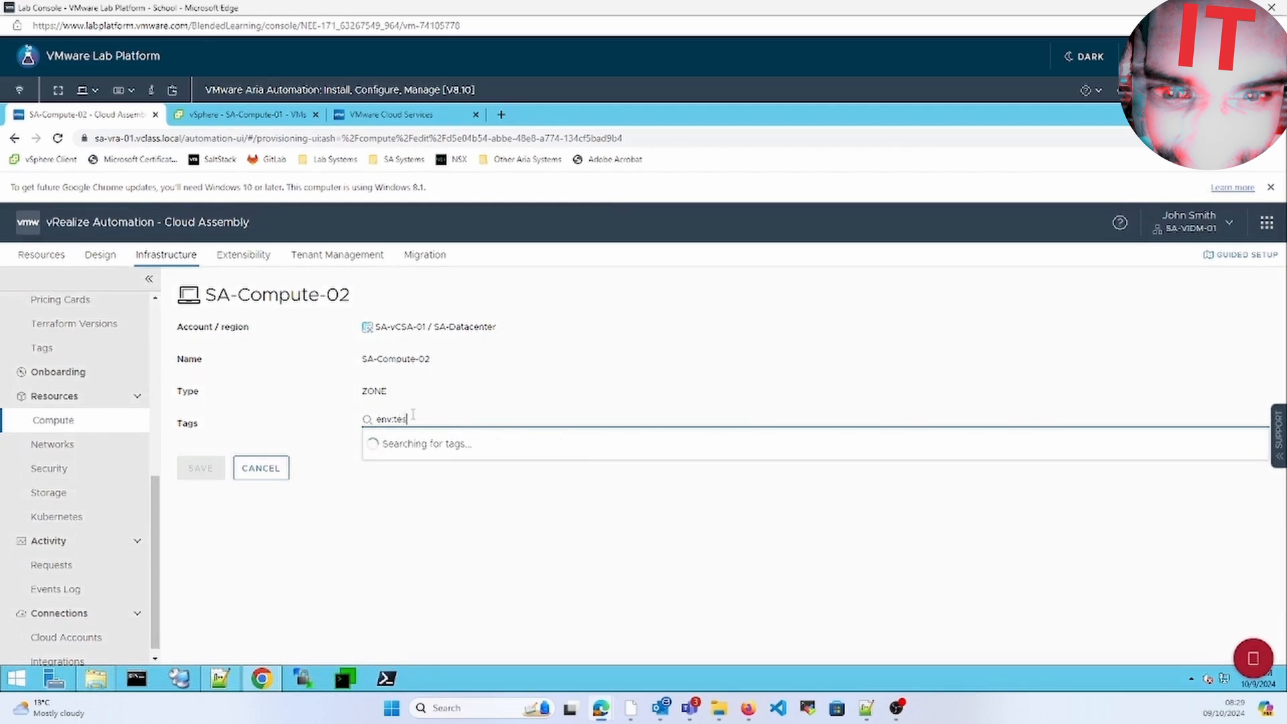
pyautogui.write('tdev')
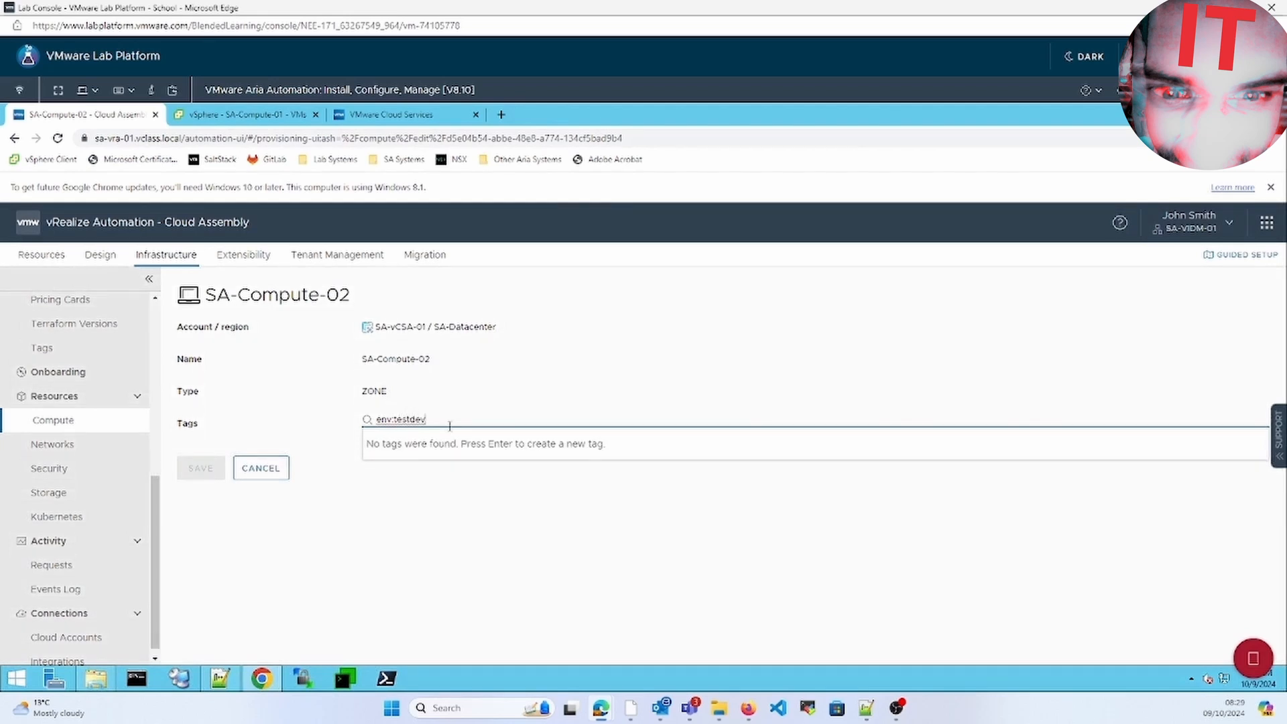
pyautogui.press('Return')
pyautogui.click(198, 468)
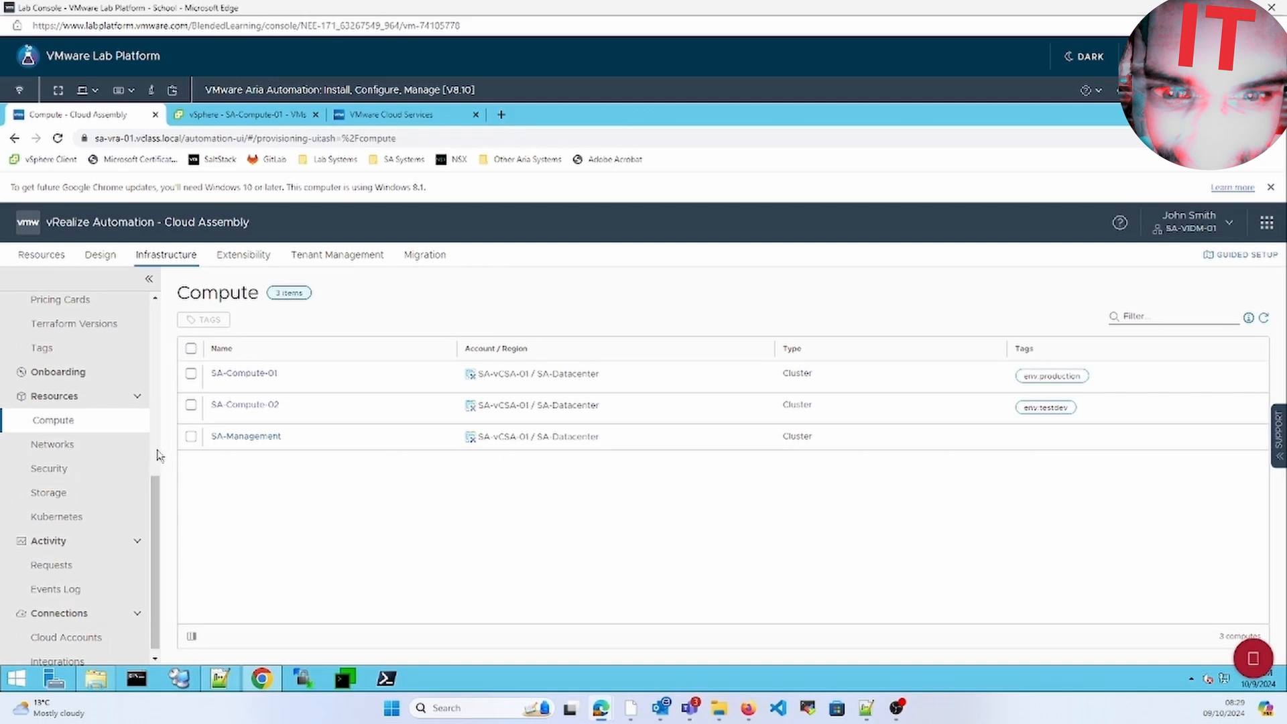
# Step: Open the VMW-CZ-01 cloud zone and check its assigned compute resources and their tags
pyautogui.scroll(5, 160, 455)
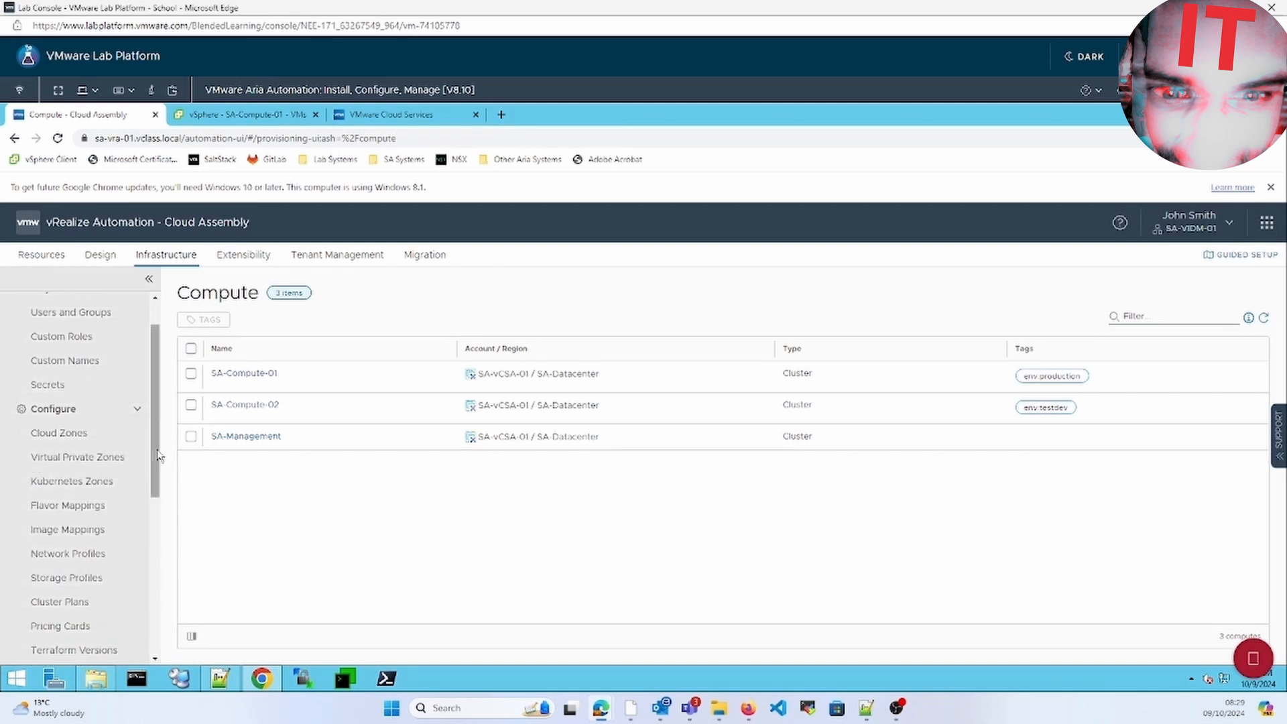
pyautogui.click(65, 413)
pyautogui.click(66, 413)
pyautogui.click(60, 433)
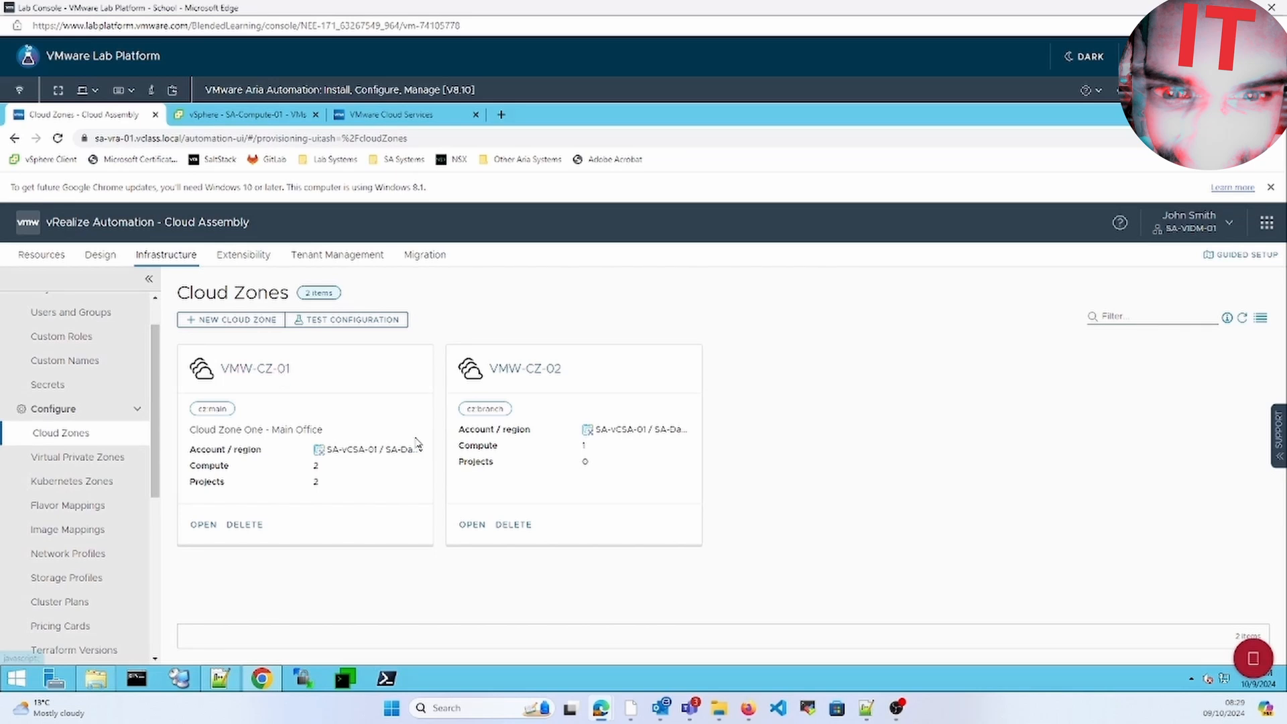
pyautogui.click(278, 373)
pyautogui.click(271, 339)
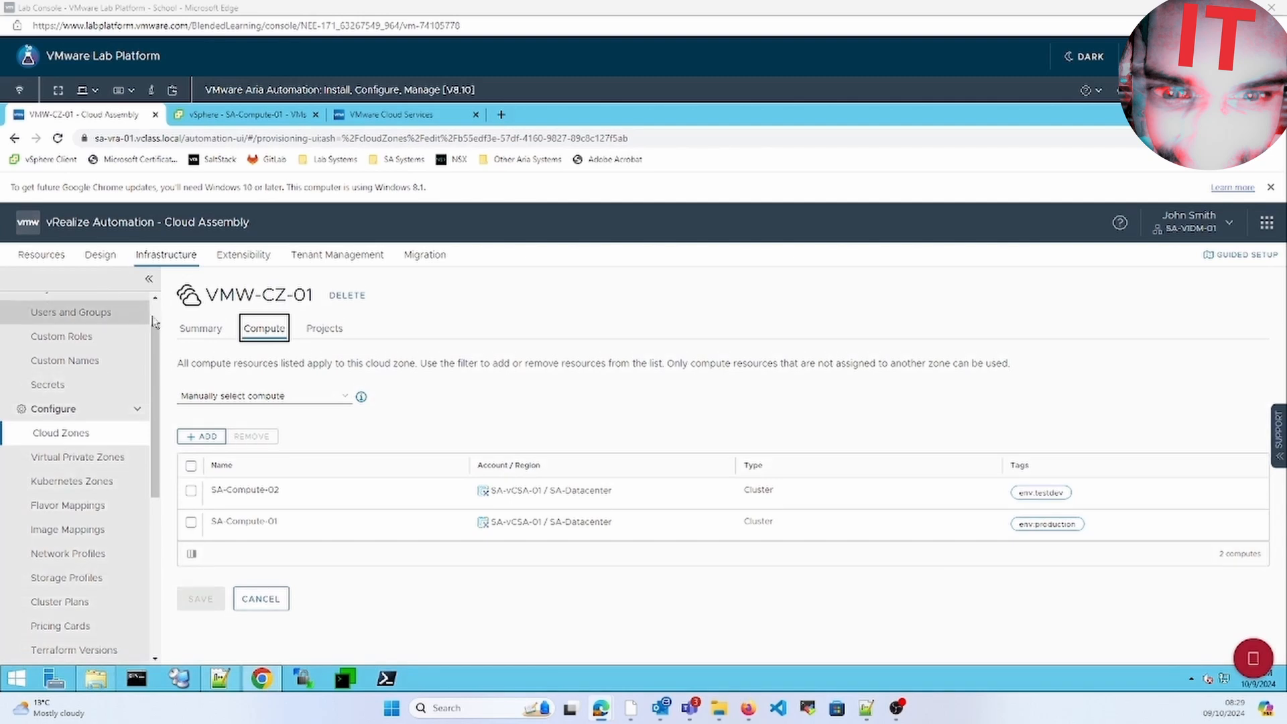
# Step: Start a new project and name it project-testdev
pyautogui.scroll(2, 153, 322)
pyautogui.click(92, 338)
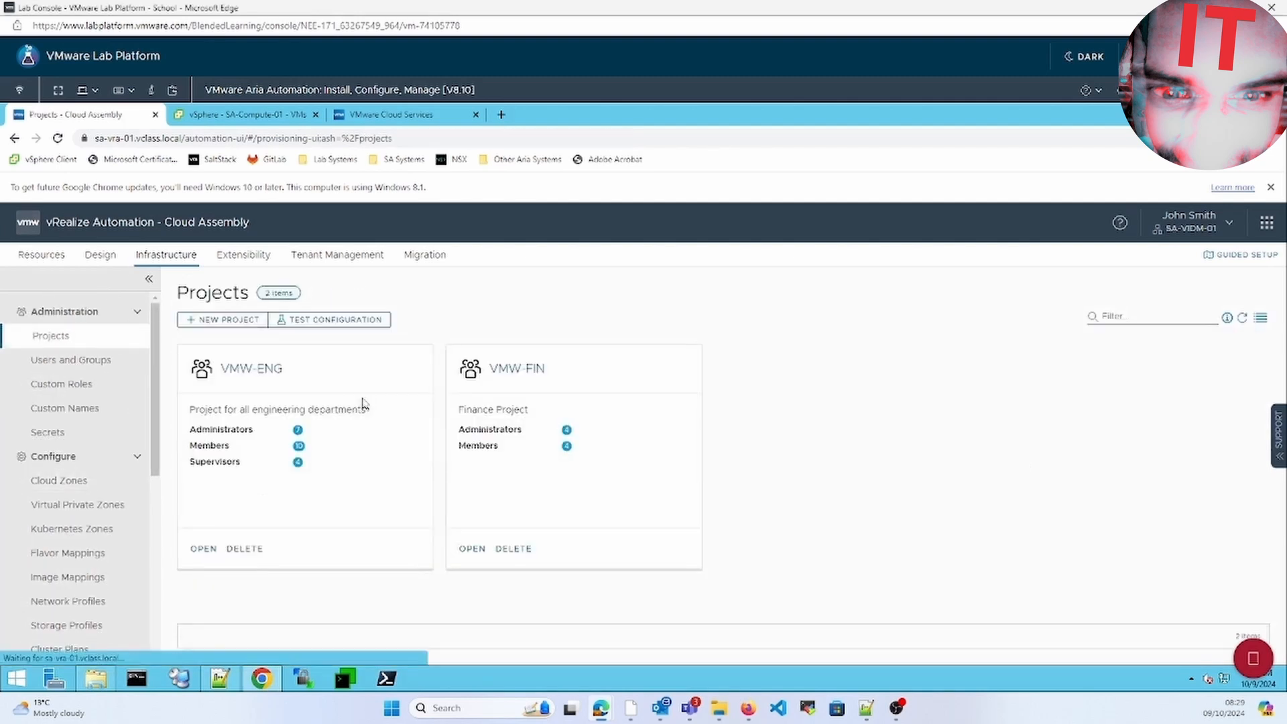
pyautogui.click(228, 319)
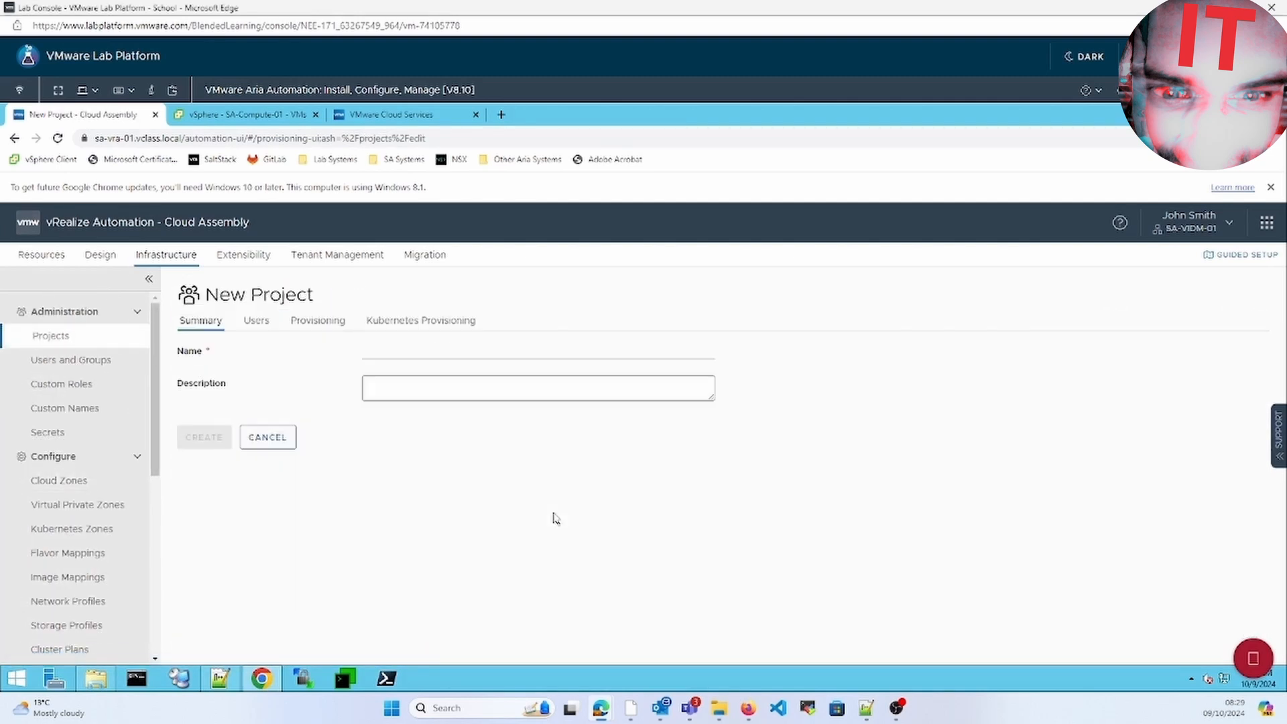
pyautogui.click(493, 354)
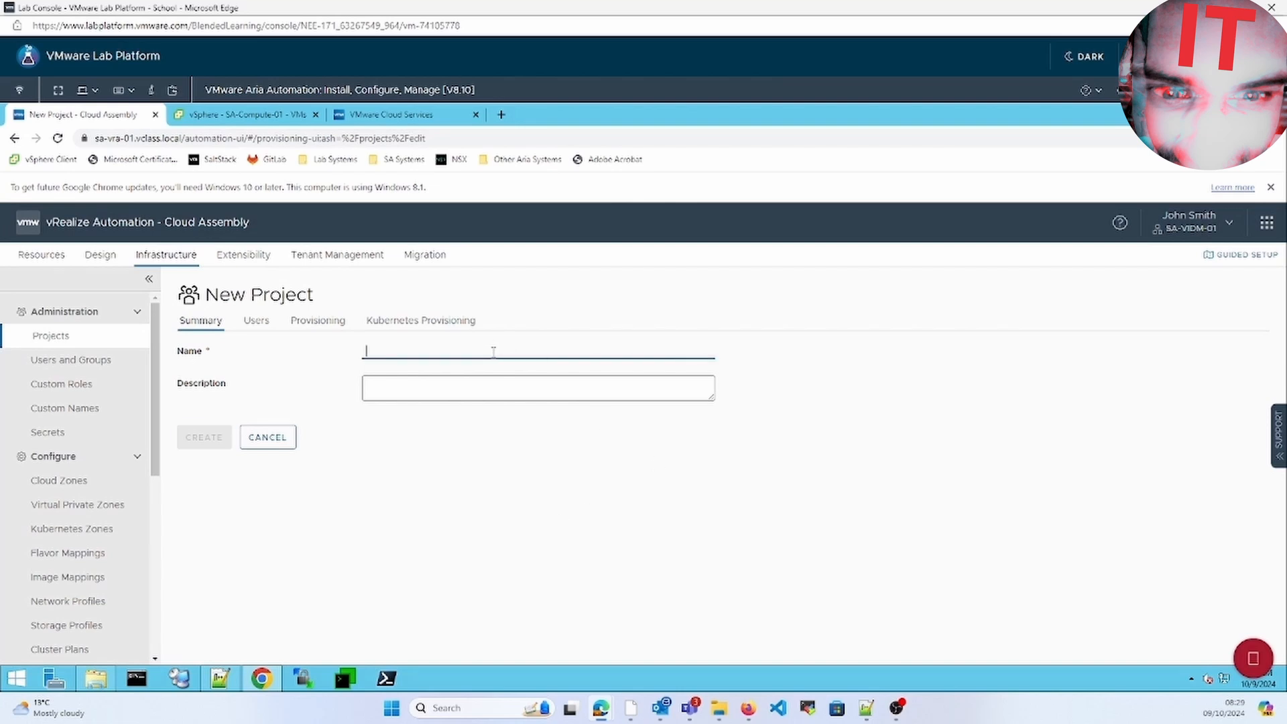
pyautogui.write('orc')
pyautogui.write('ject')
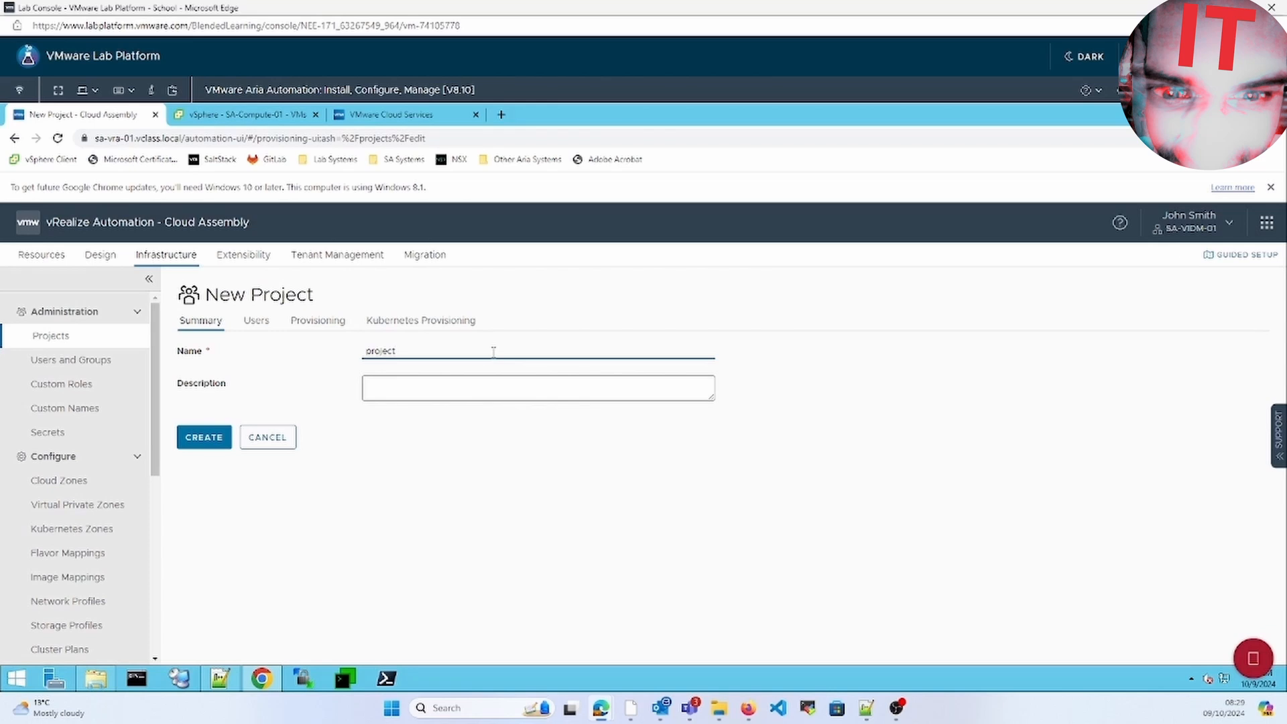
pyautogui.write('-testdev')
# Step: Add the ENG-CA-Admins group to the new project's users with the Administrator role
pyautogui.click(261, 326)
pyautogui.click(479, 408)
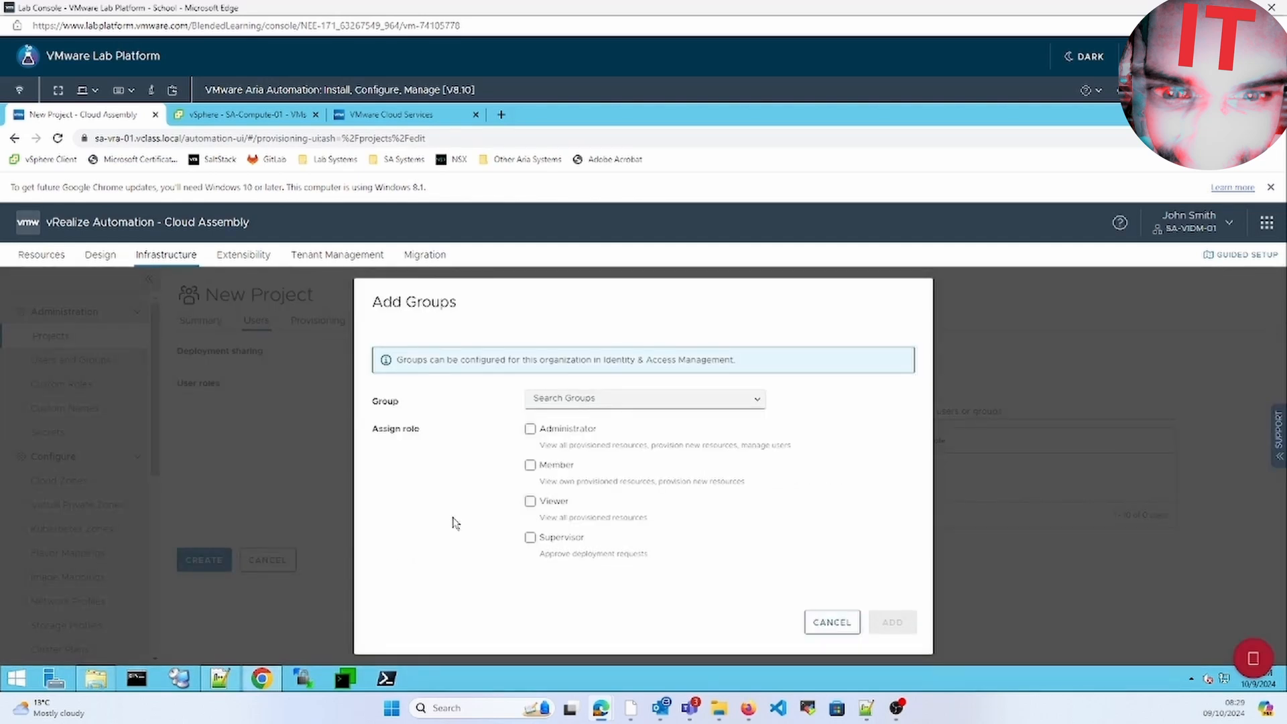
pyautogui.click(669, 397)
pyautogui.write('ENG-')
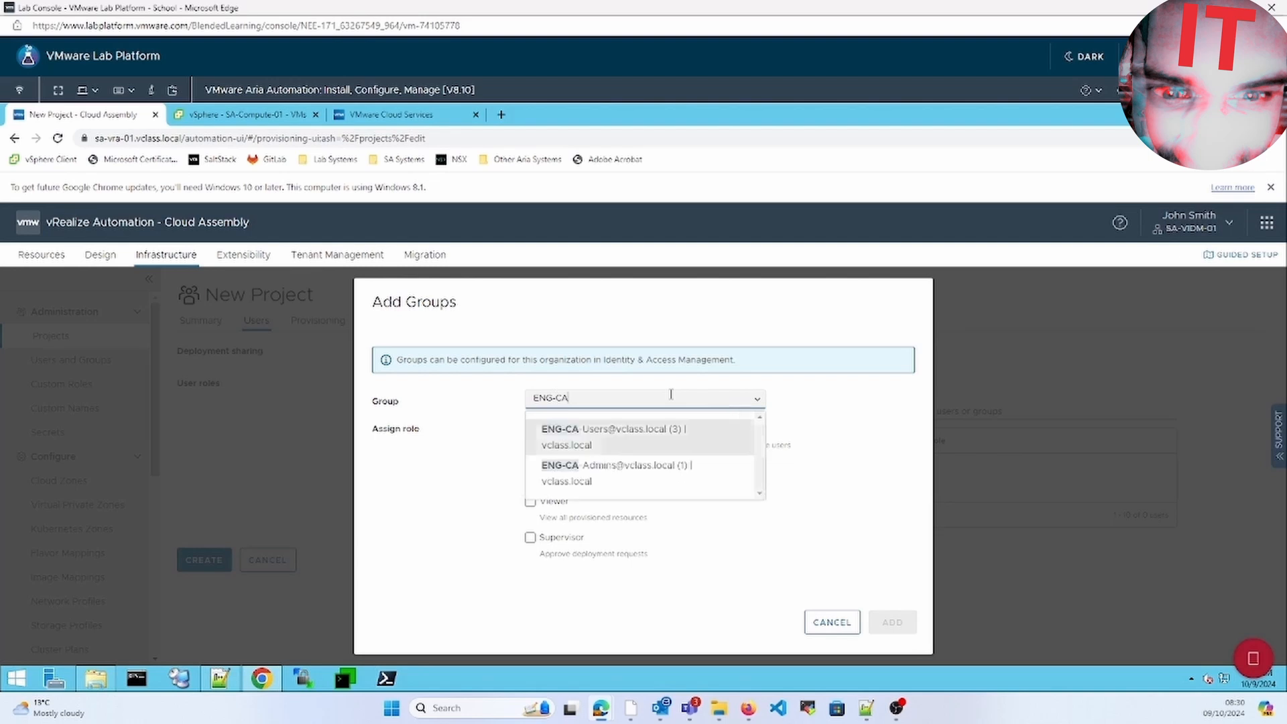
pyautogui.write('CA')
pyautogui.click(664, 426)
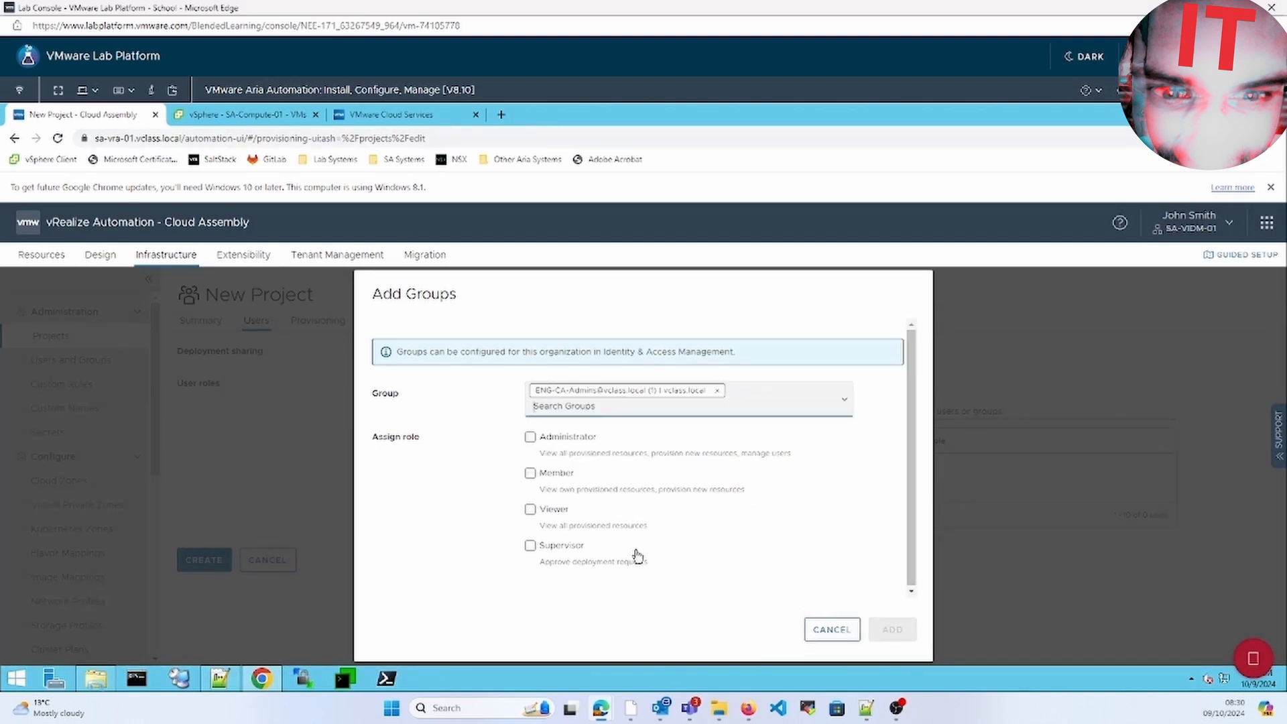
pyautogui.click(530, 437)
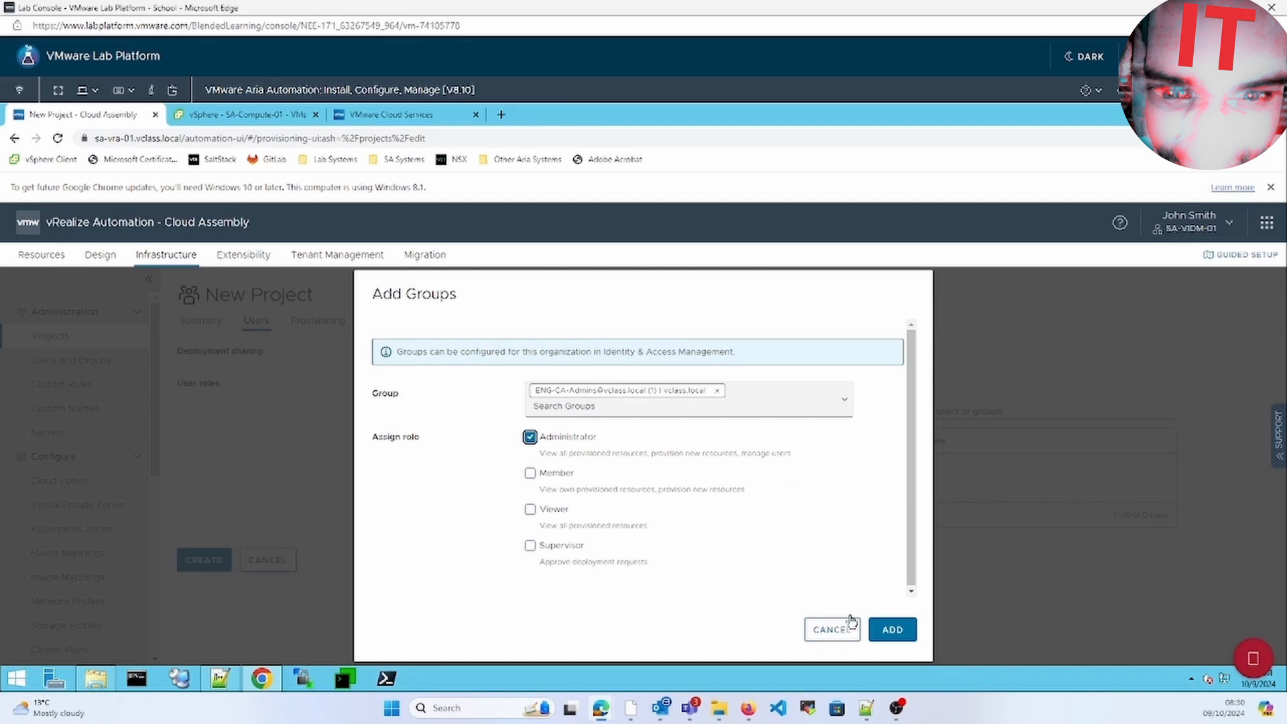
pyautogui.click(910, 631)
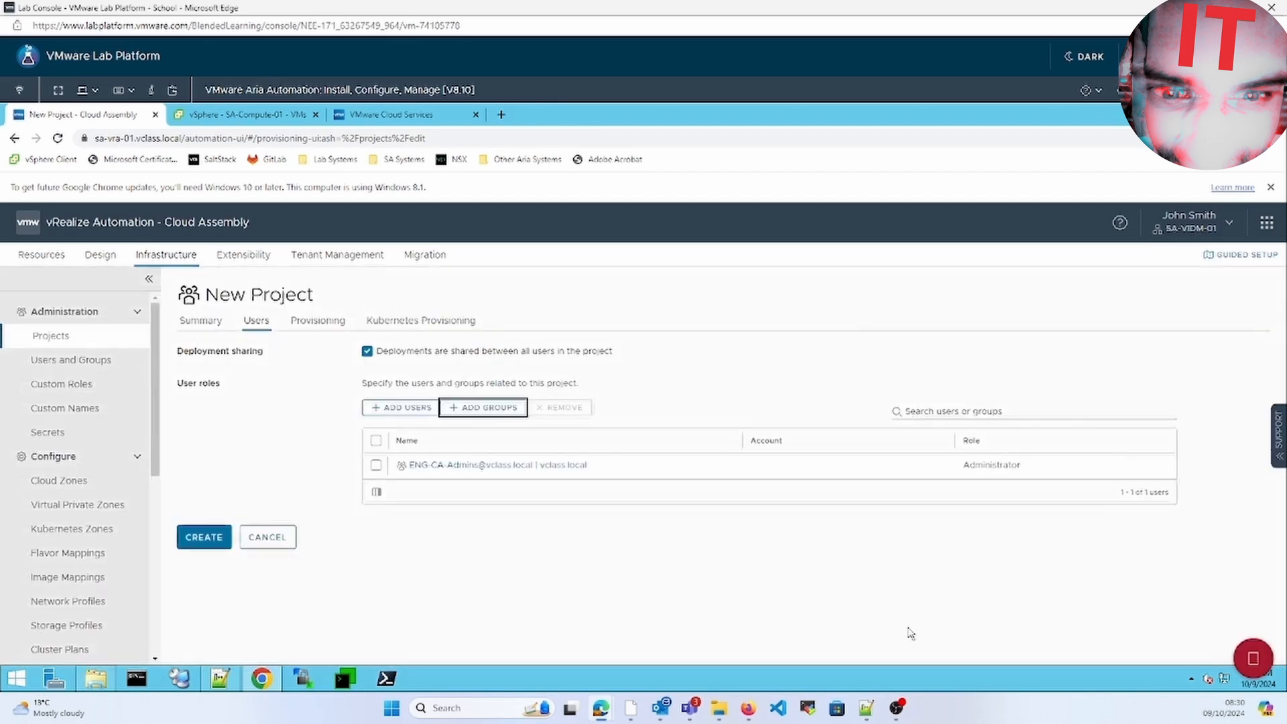
# Step: Add the cloud zone VMW-CZ-01 to the new project's provisioning zones, keeping the default priority and limits
pyautogui.click(319, 319)
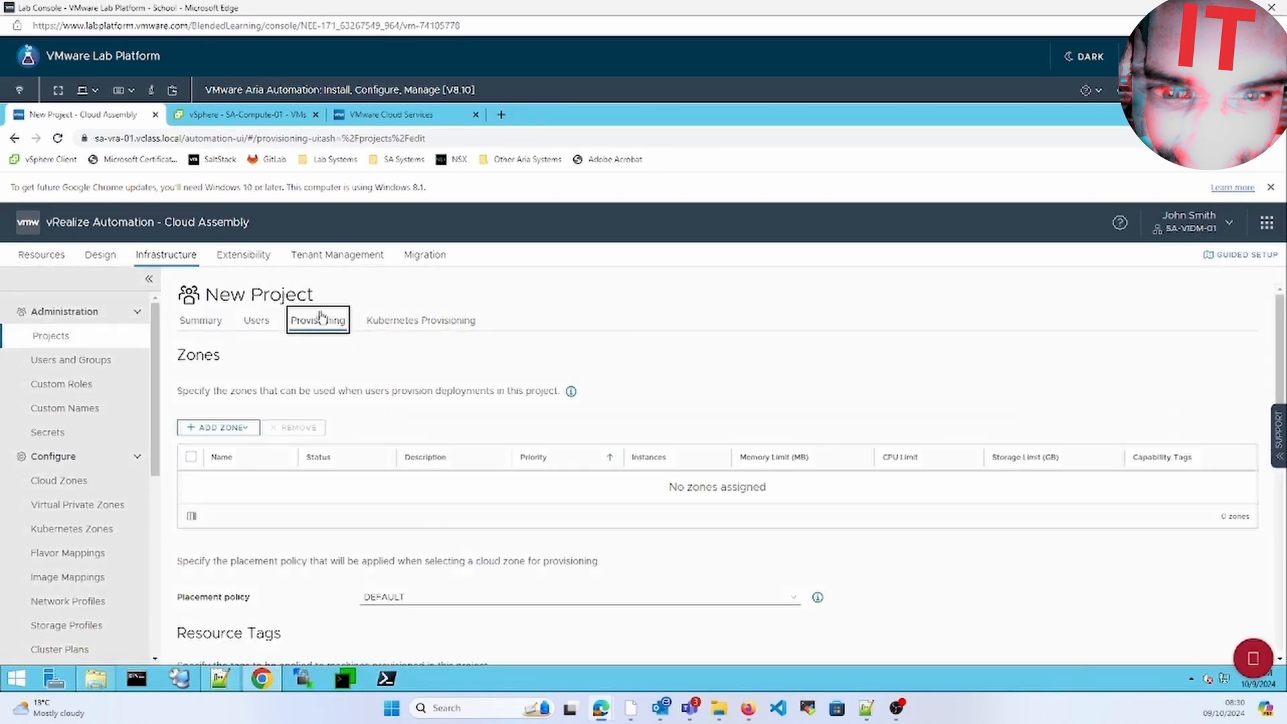
pyautogui.click(243, 428)
pyautogui.click(241, 461)
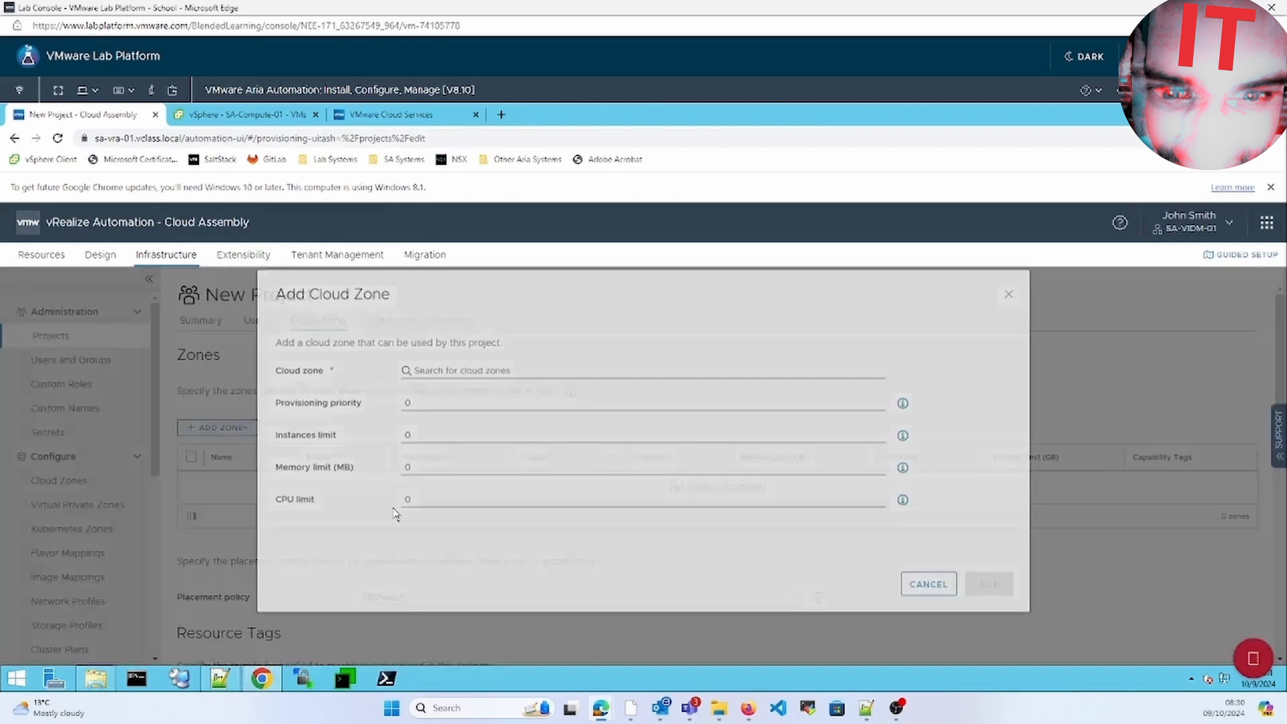
pyautogui.click(496, 394)
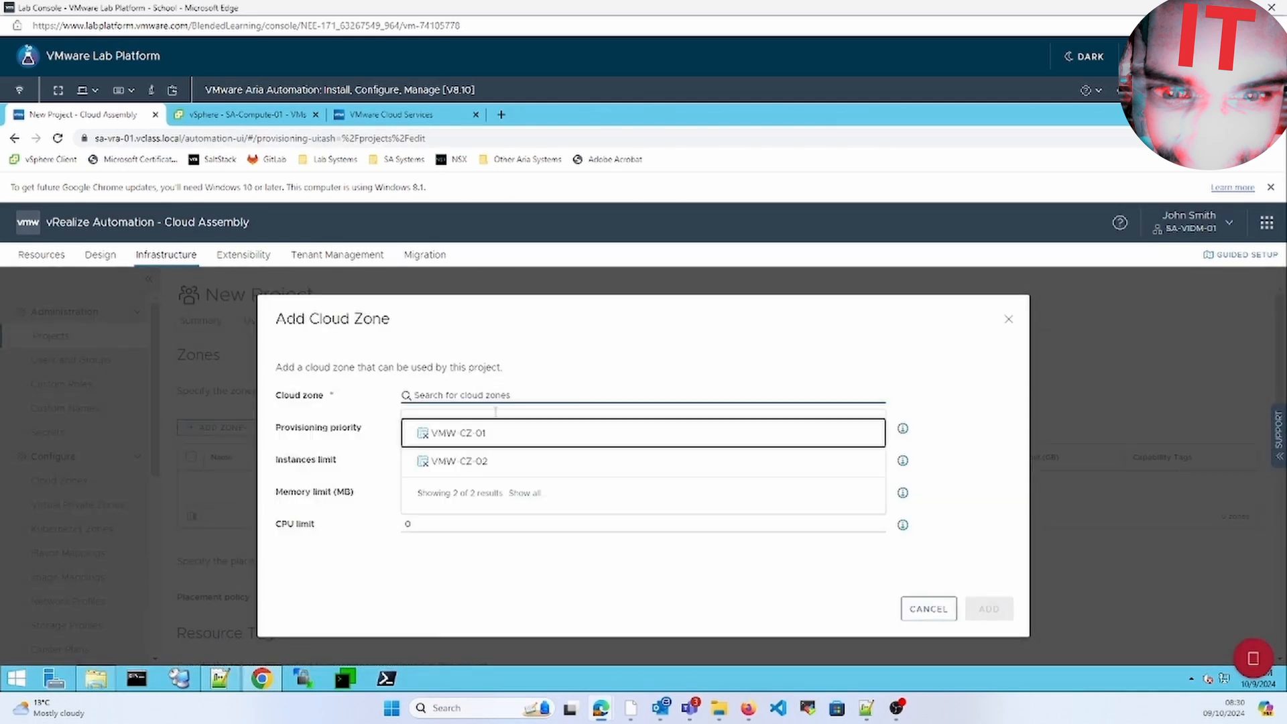
pyautogui.click(486, 438)
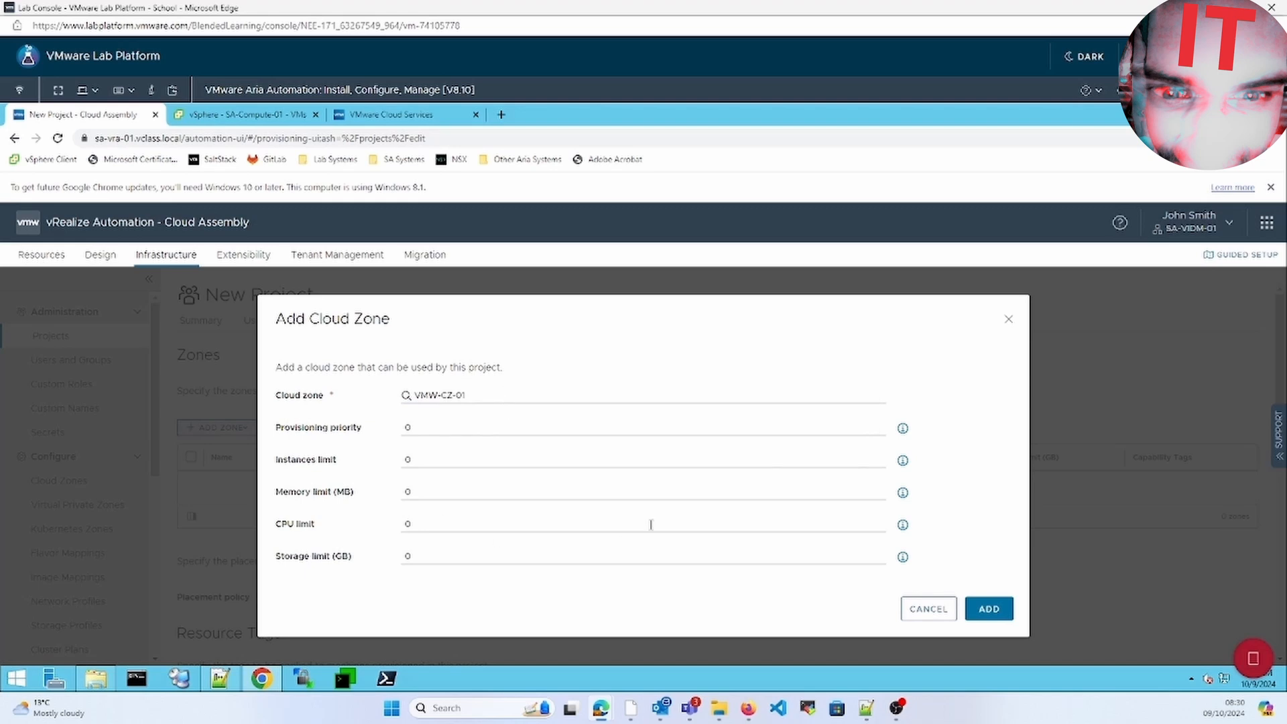
pyautogui.click(995, 616)
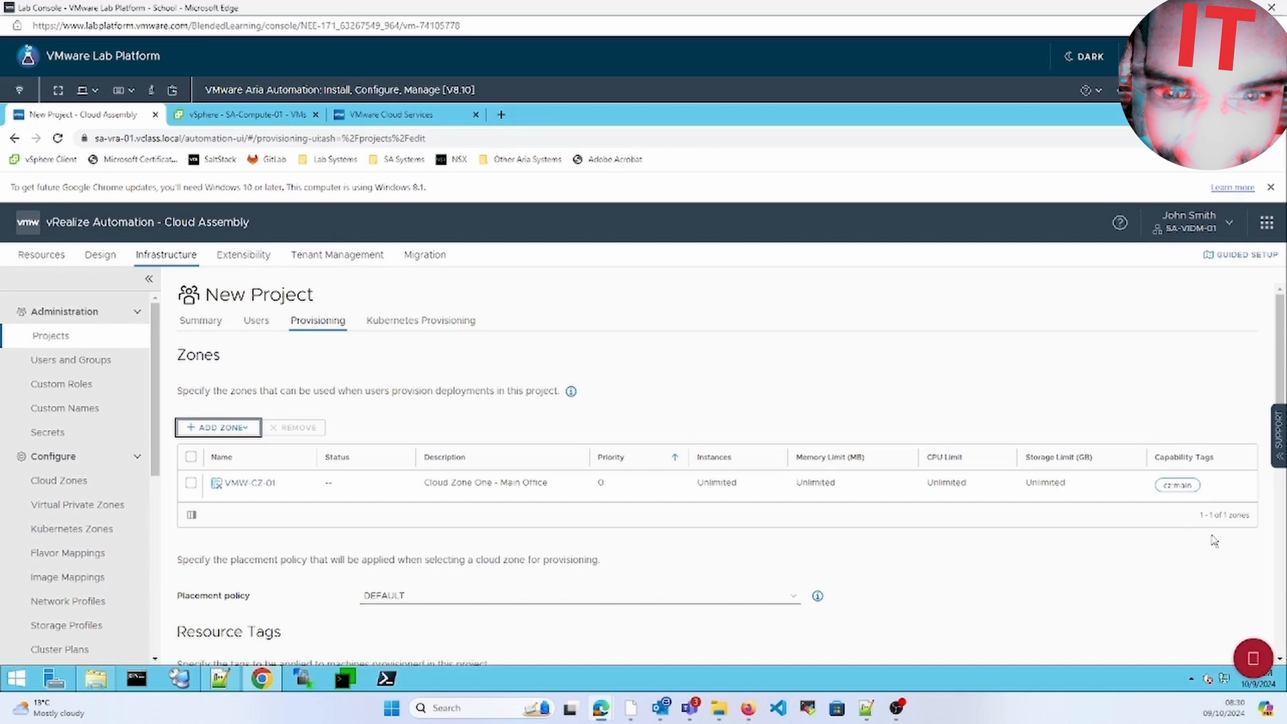
# Step: Review the remaining provisioning settings, create project-testdev with them left at their defaults, and open the new project's summary
pyautogui.scroll(-5, 1280, 534)
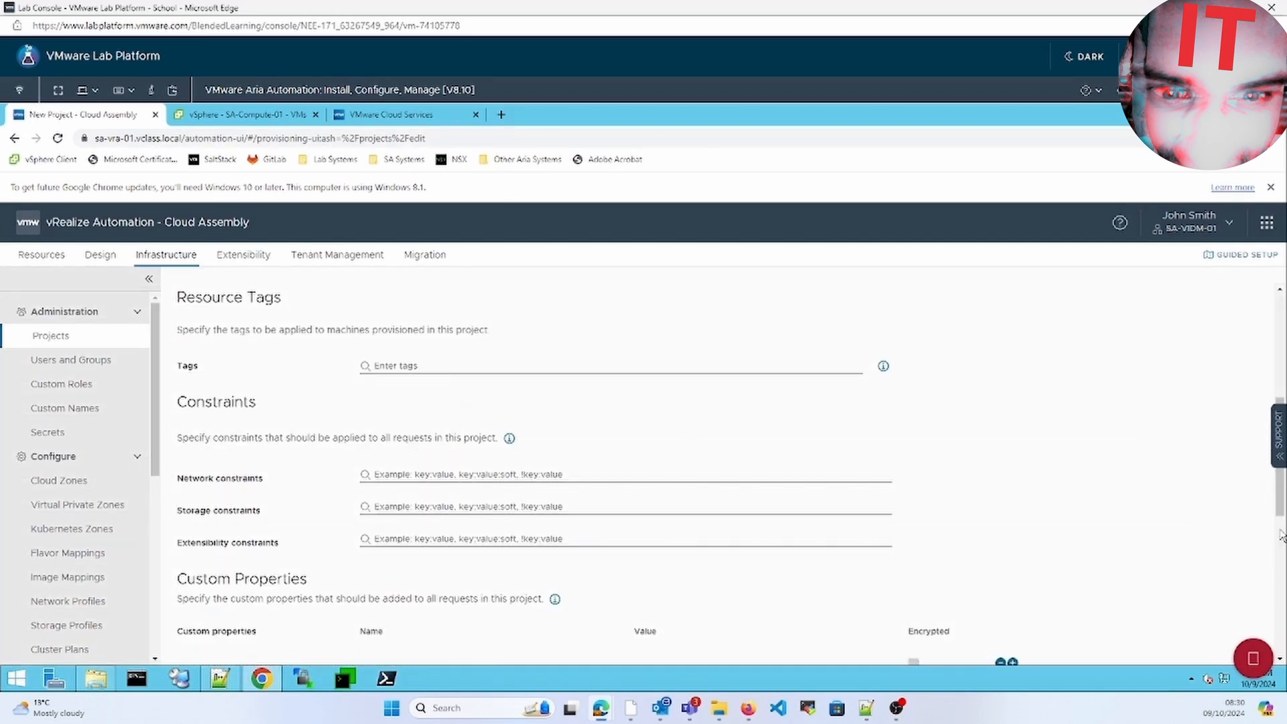
pyautogui.scroll(-5, 1281, 535)
pyautogui.moveTo(1280, 535); pyautogui.dragTo(1274, 421)
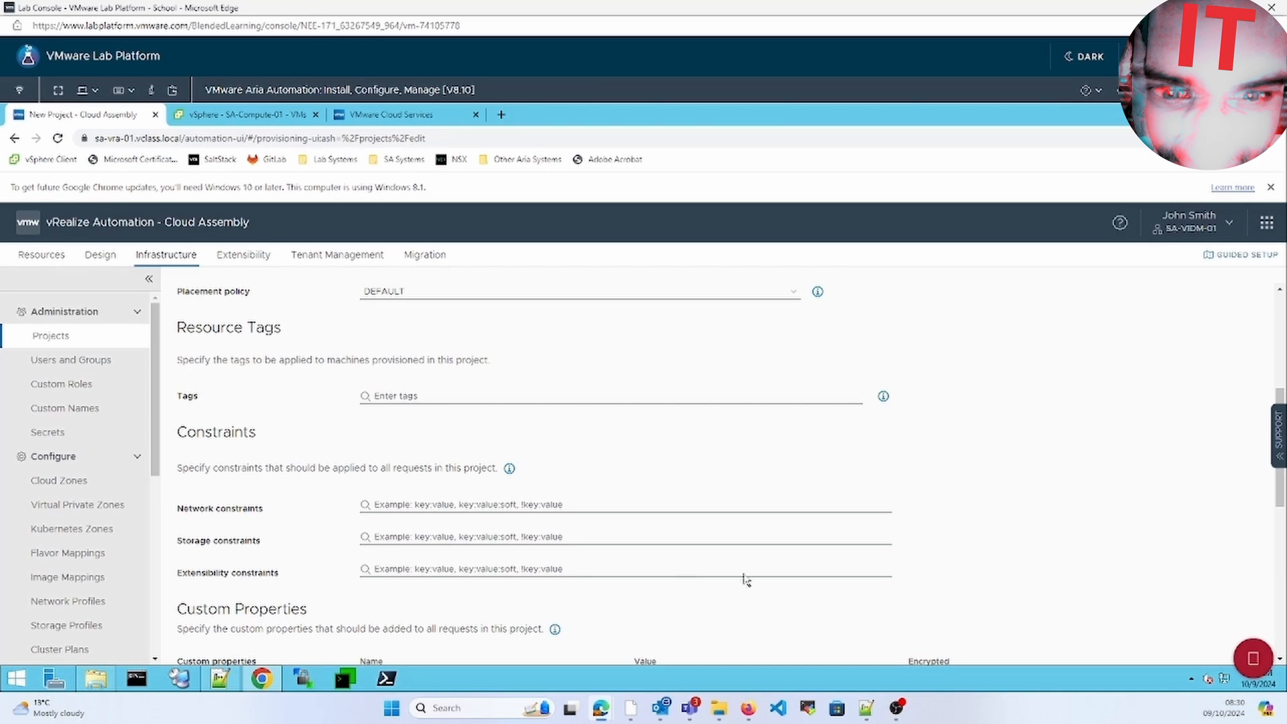
pyautogui.click(1277, 622)
pyautogui.click(1279, 628)
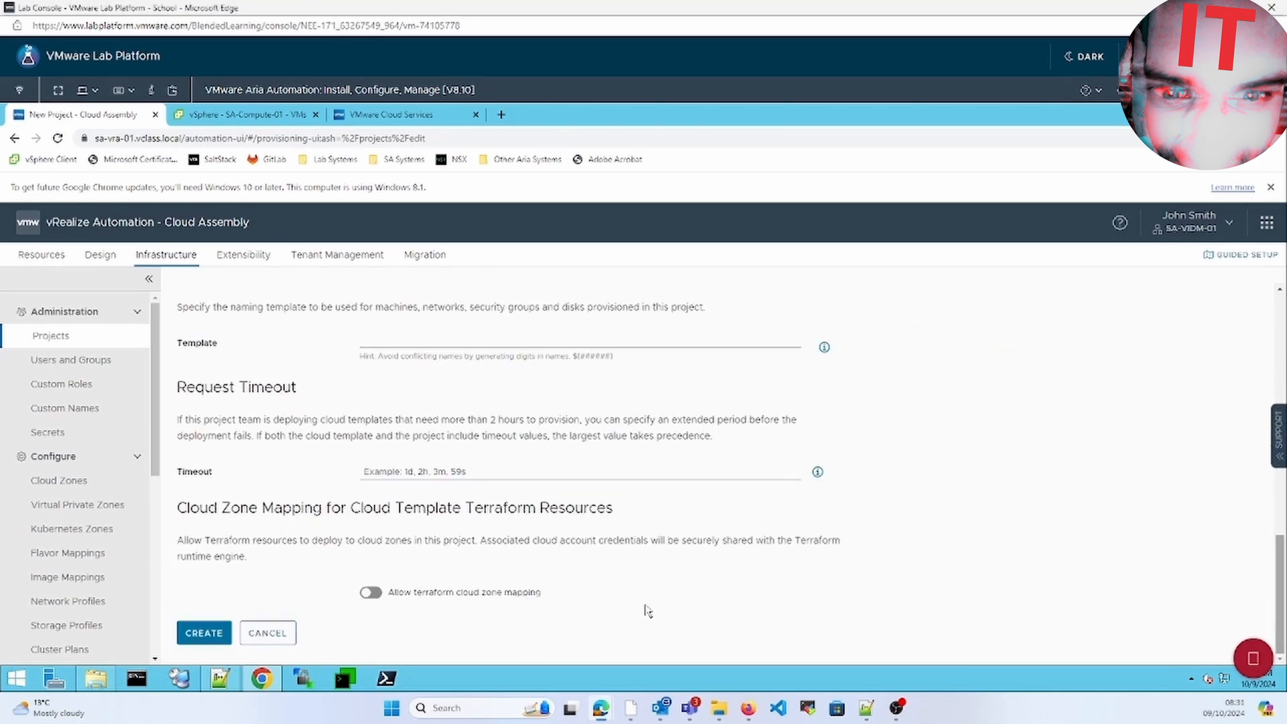
pyautogui.click(193, 634)
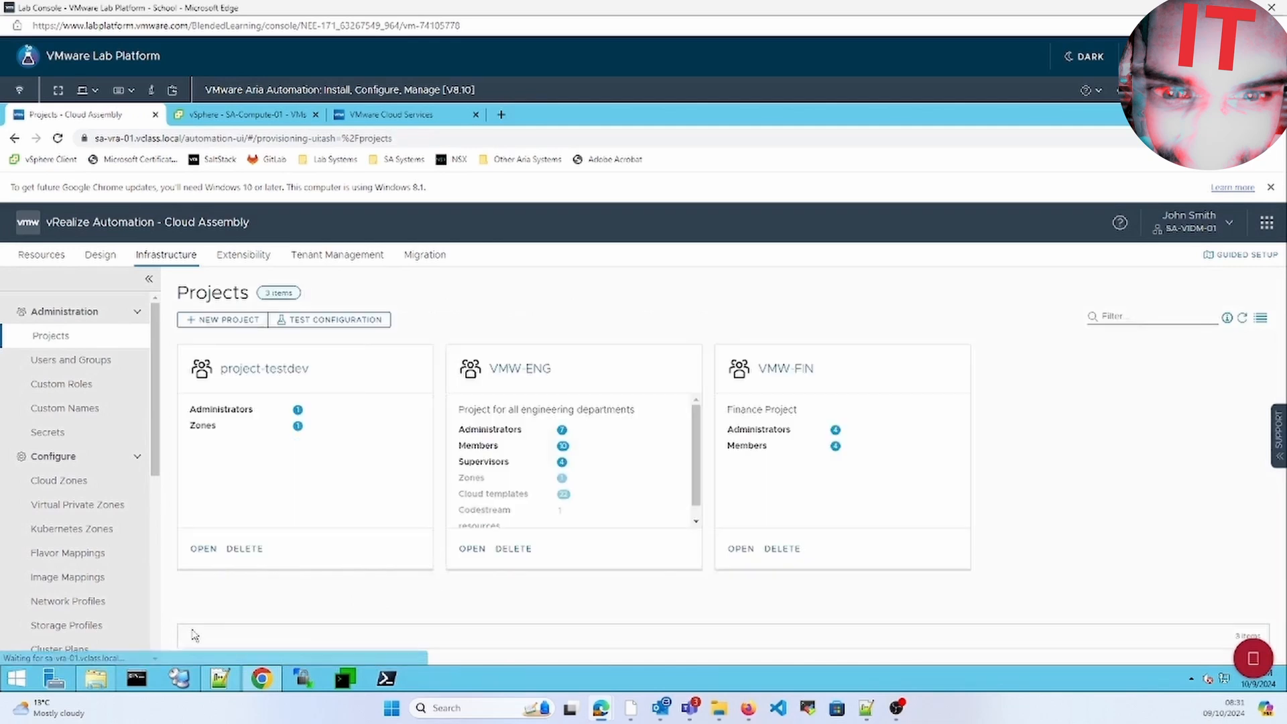
pyautogui.click(265, 369)
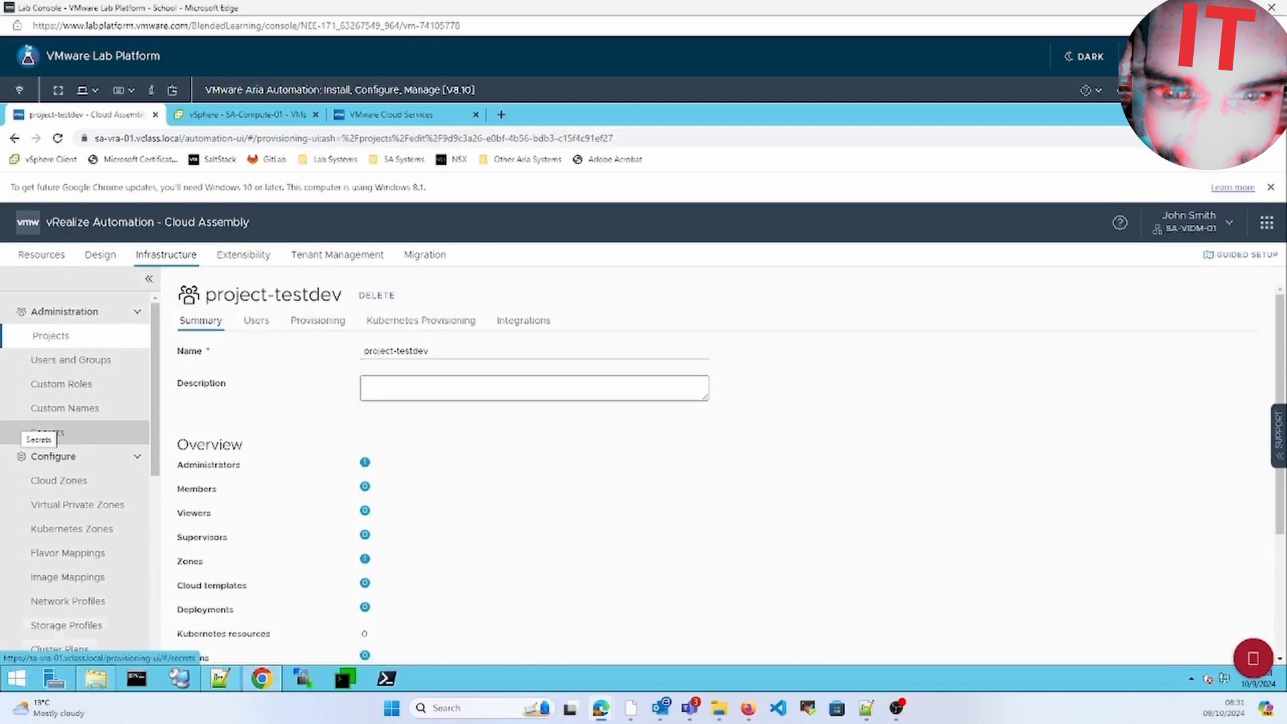
# Step: Filter the cloud templates by centos and start cloning the VMW-CentOS-Static template
pyautogui.click(99, 255)
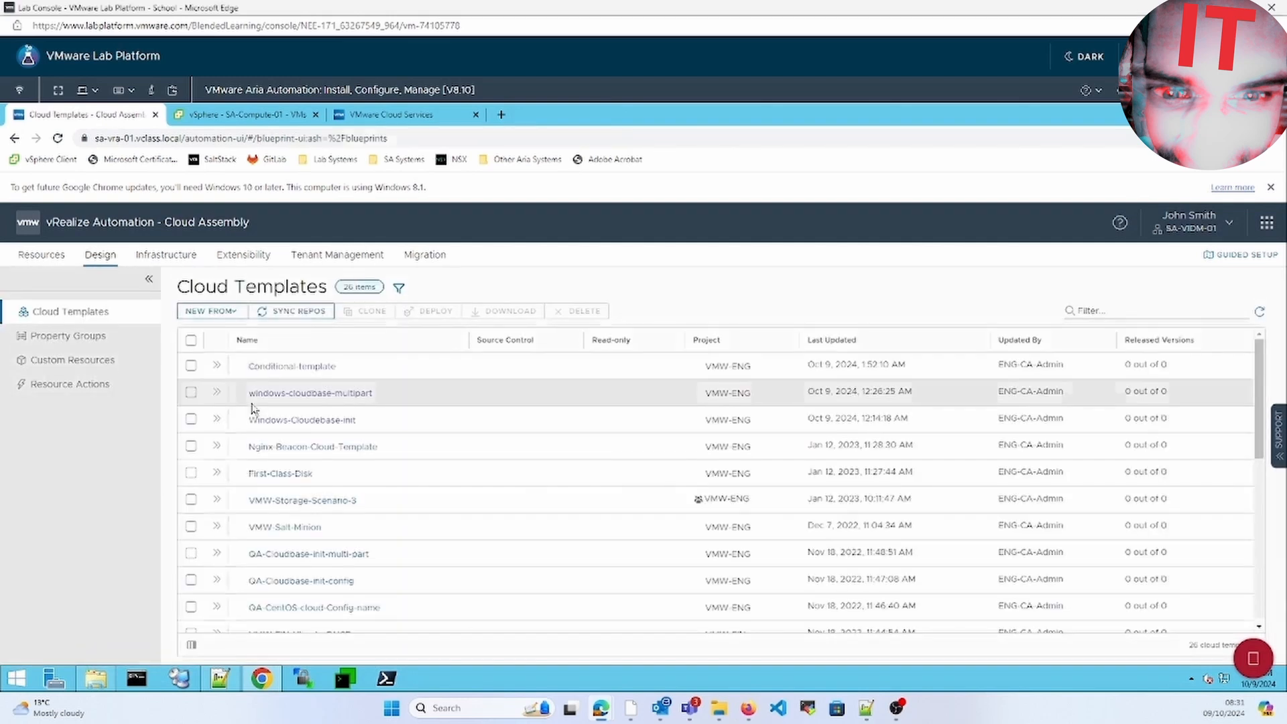
pyautogui.click(1123, 311)
pyautogui.write('centos')
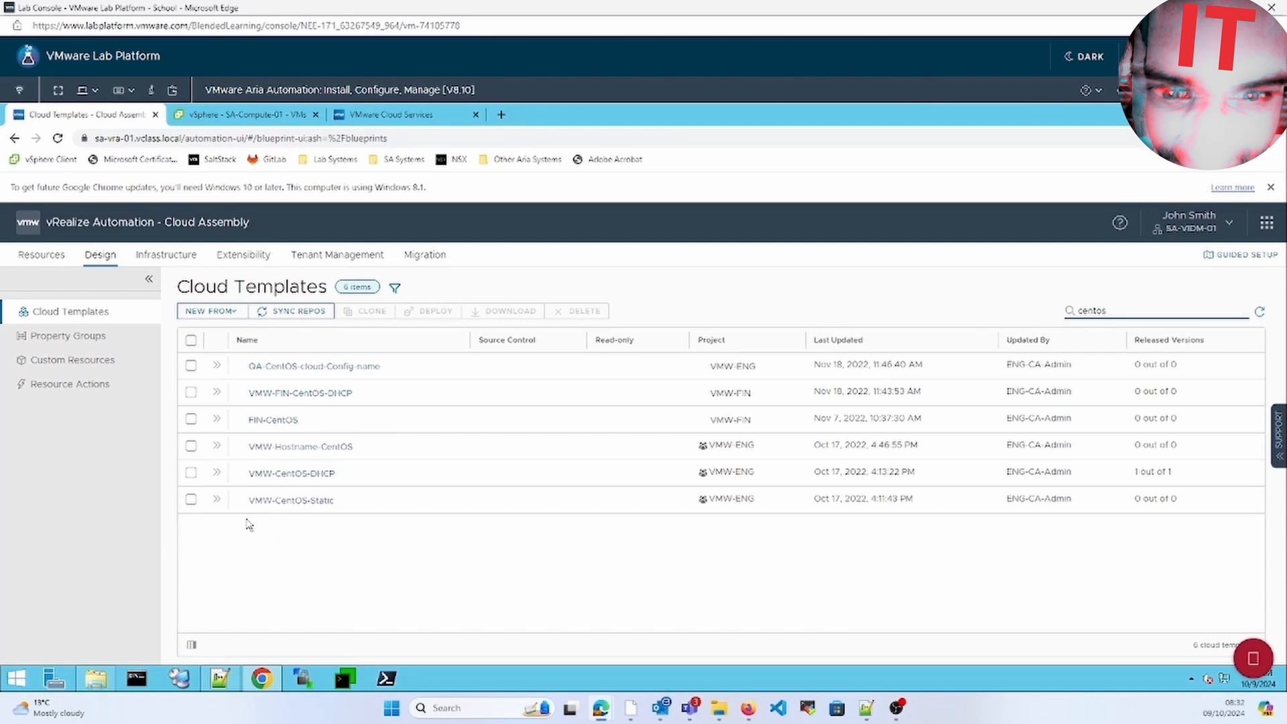
pyautogui.click(200, 505)
pyautogui.click(191, 501)
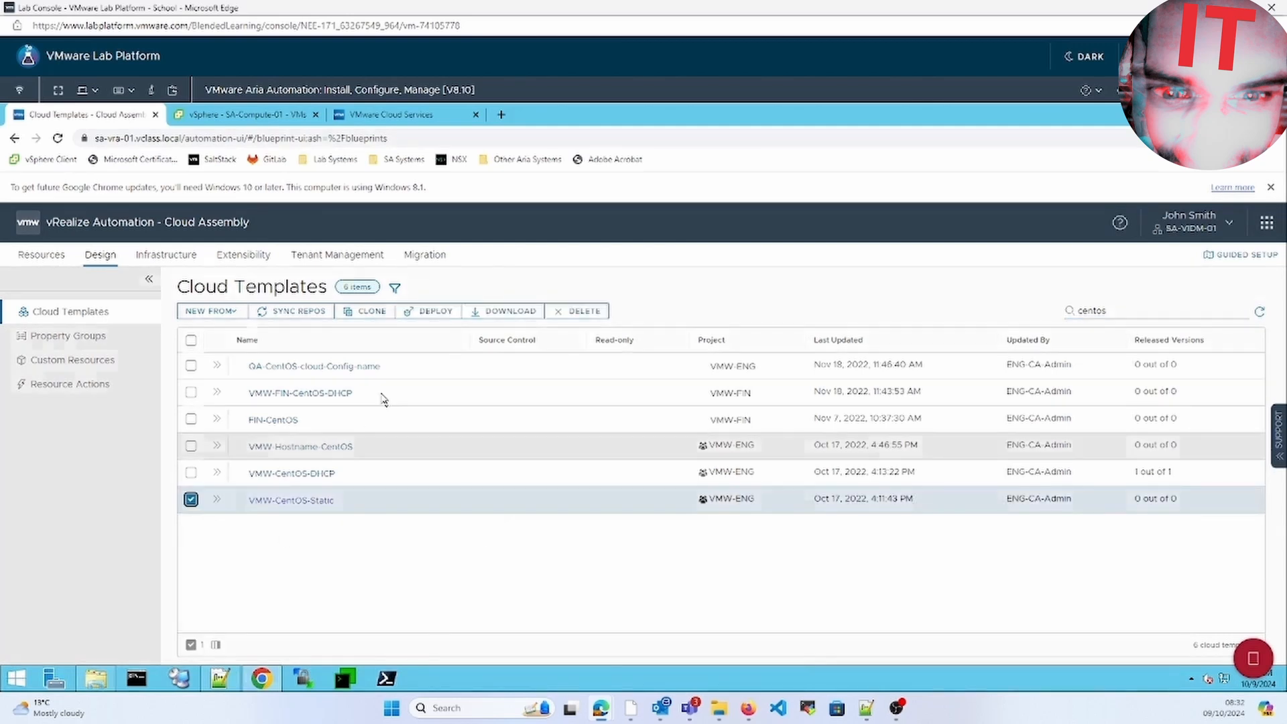
pyautogui.click(371, 311)
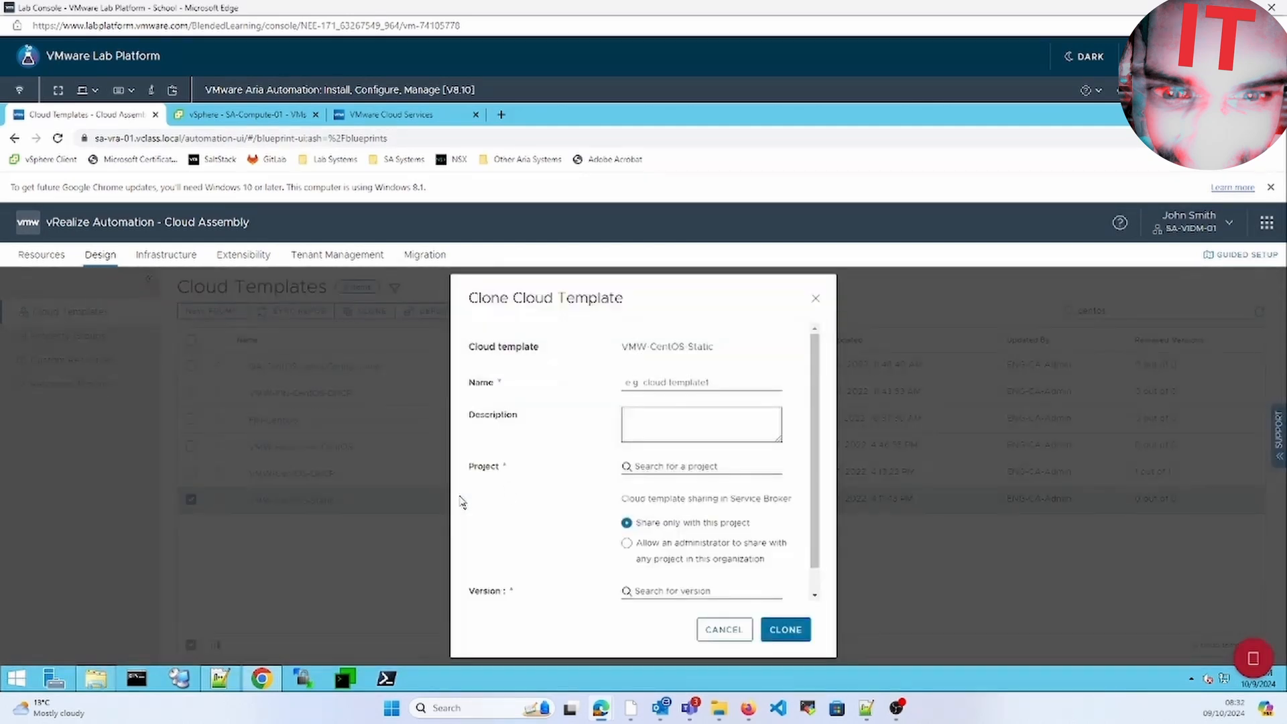
# Step: Name the clone Prode-testdev, assign it to project-testdev shared only with this project, and create the clone
pyautogui.click(681, 382)
pyautogui.write('Prode-l')
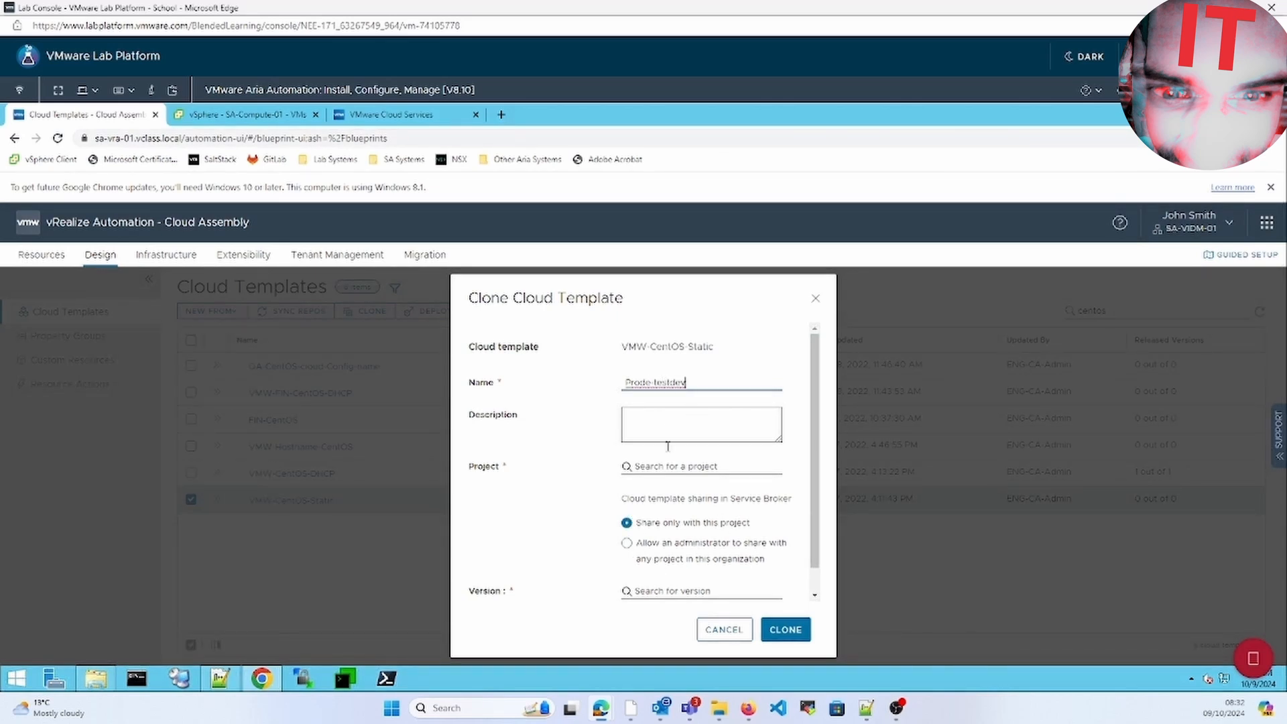
pyautogui.click(667, 467)
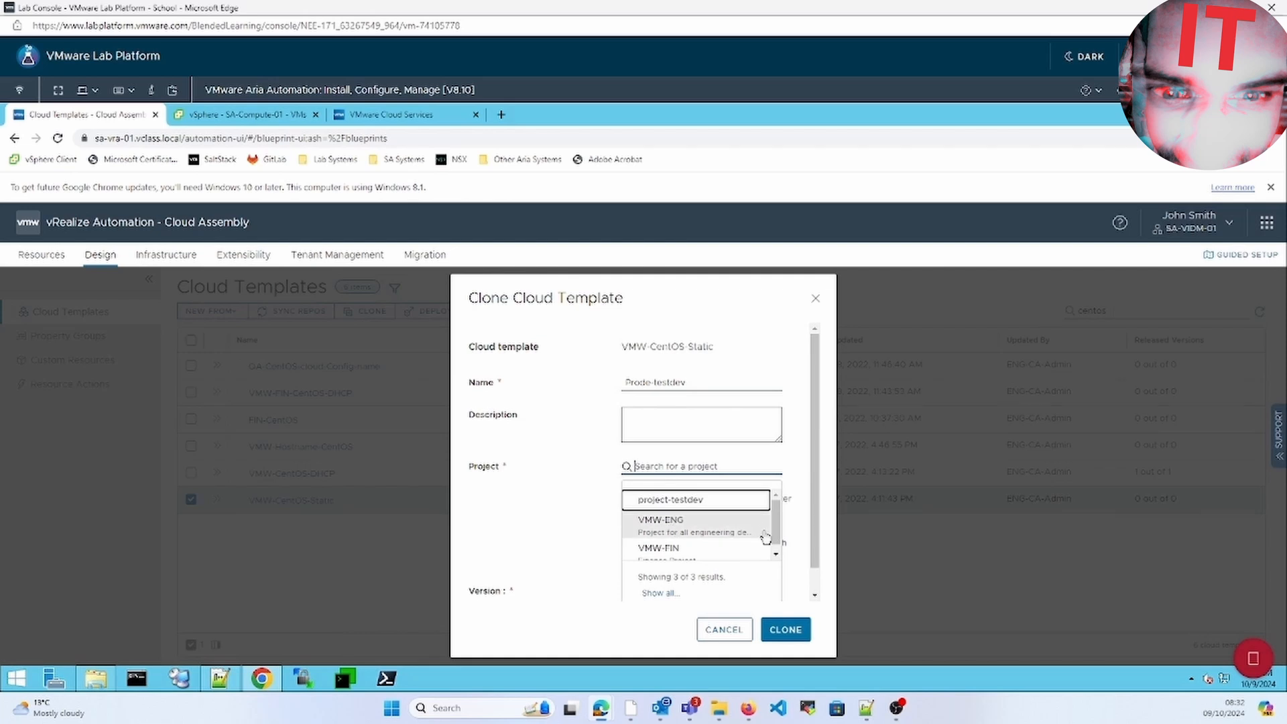
pyautogui.click(777, 554)
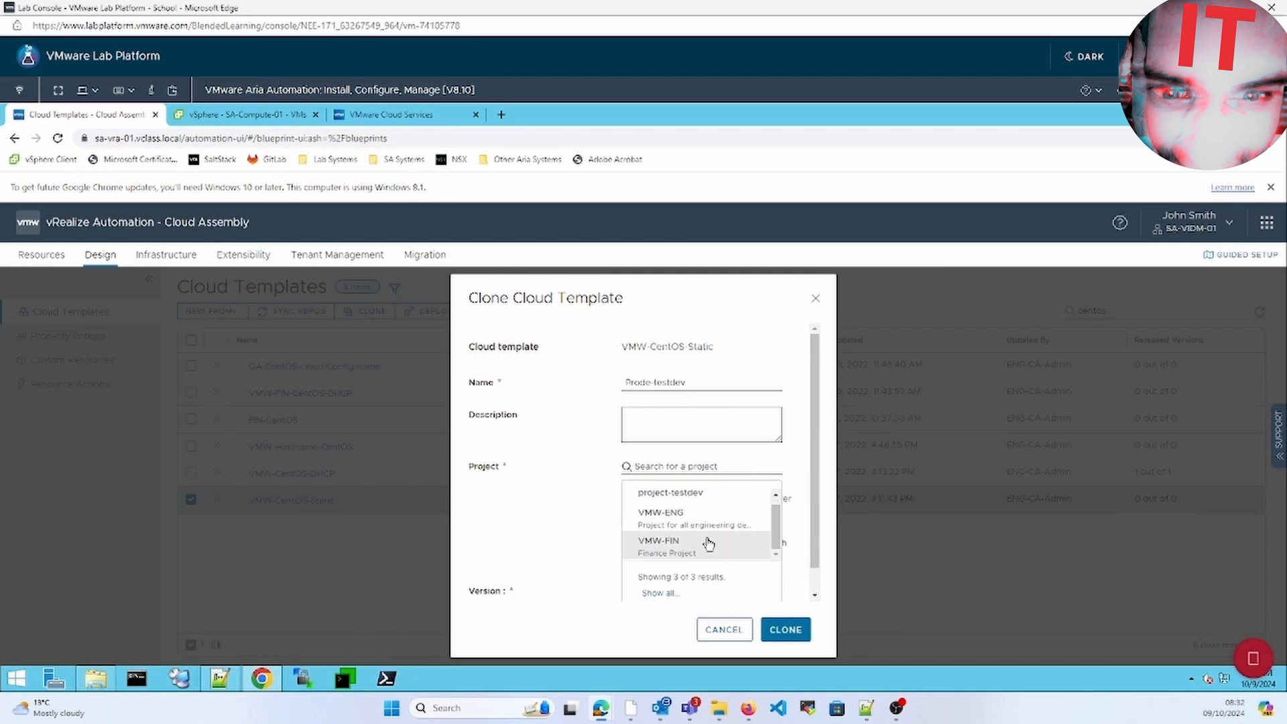
pyautogui.click(776, 496)
pyautogui.click(741, 509)
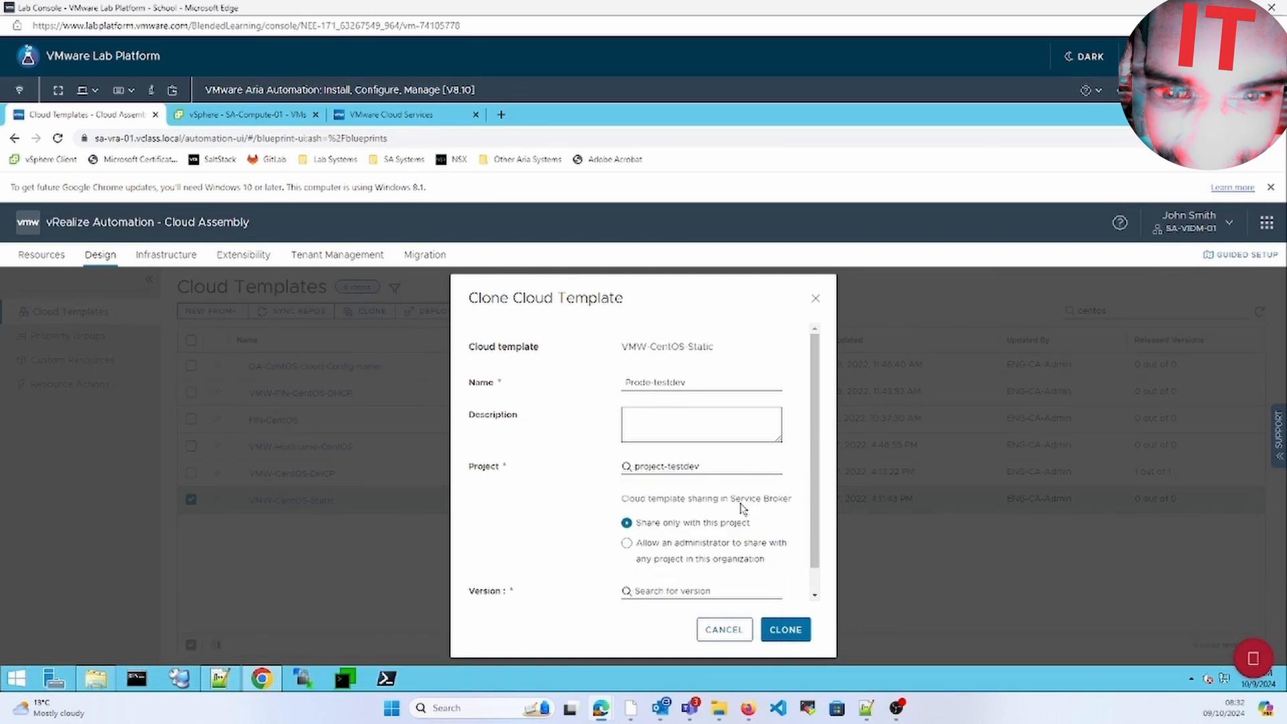
pyautogui.click(778, 631)
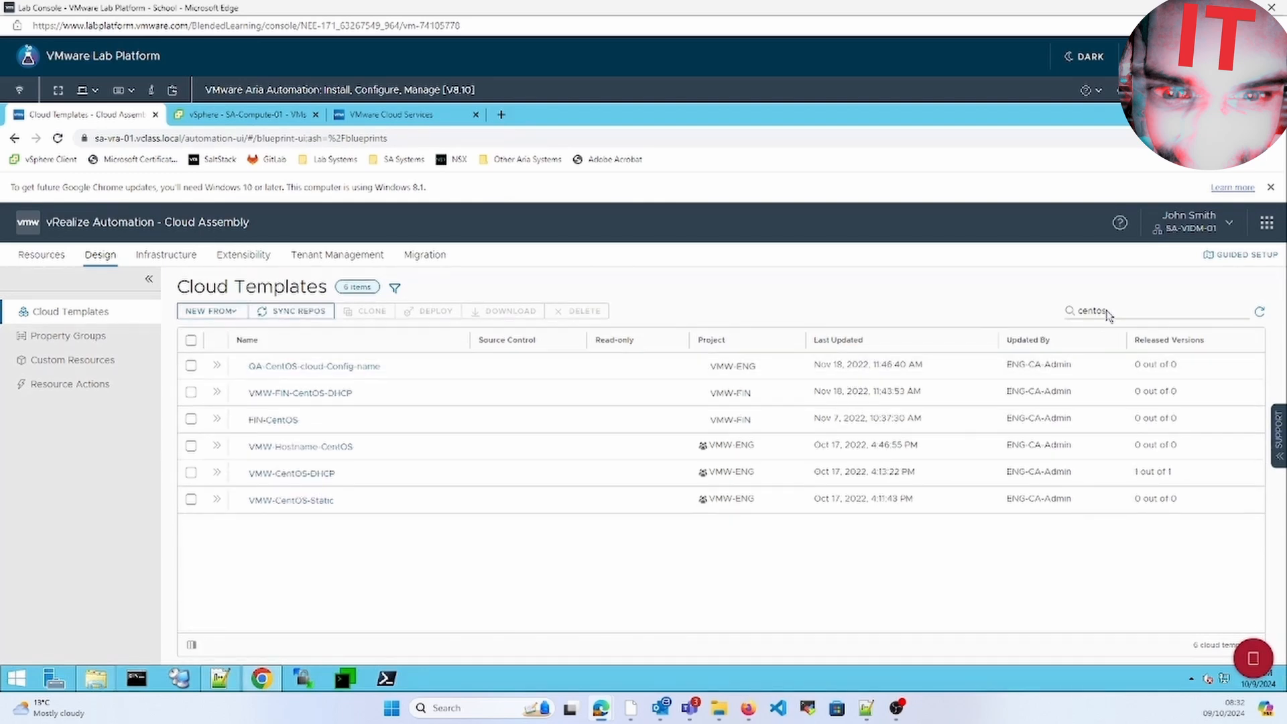
# Step: Filter the cloud templates by prod and open the Prode-testdev template in the designer
pyautogui.click(1108, 311)
pyautogui.doubleClick(1108, 311)
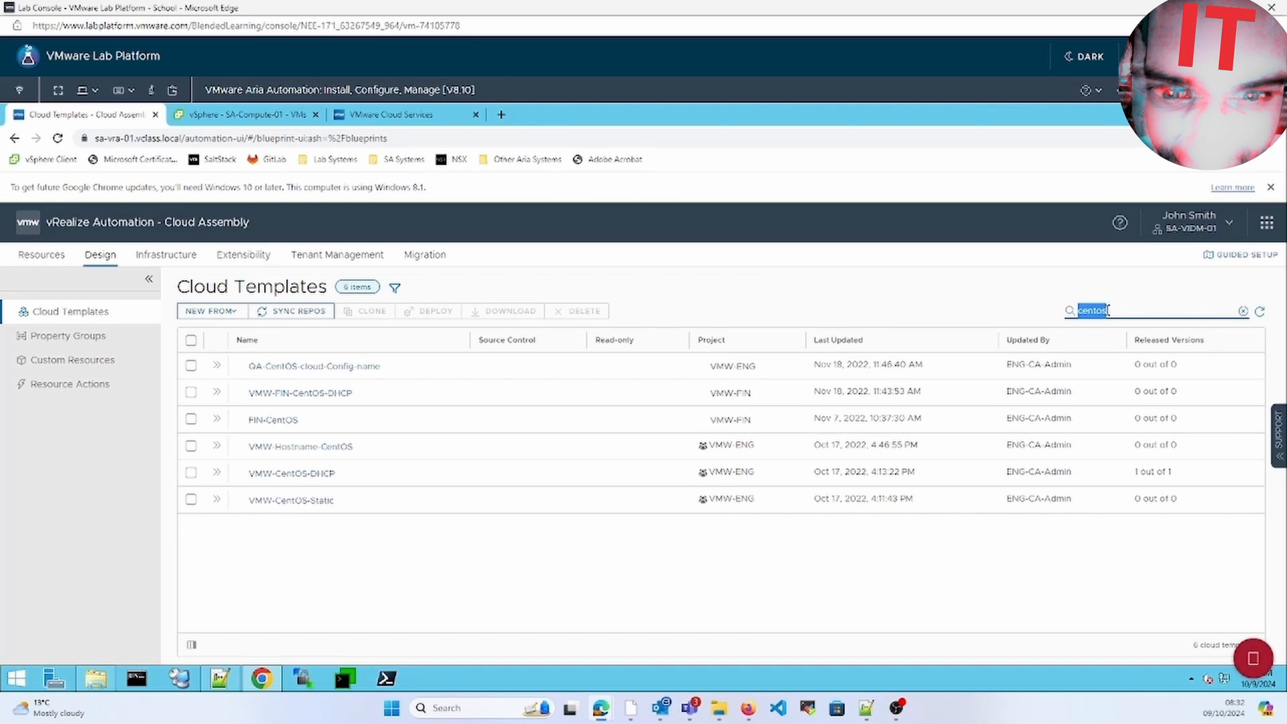
pyautogui.write('prode')
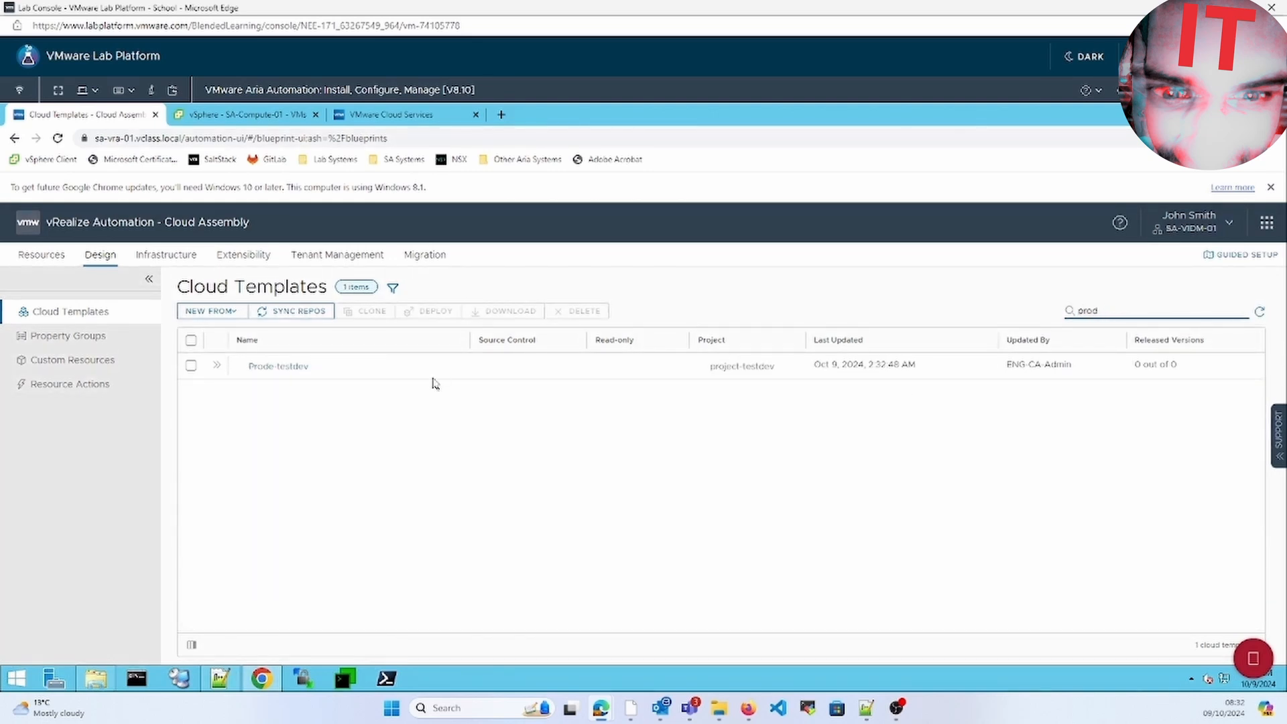
pyautogui.click(286, 368)
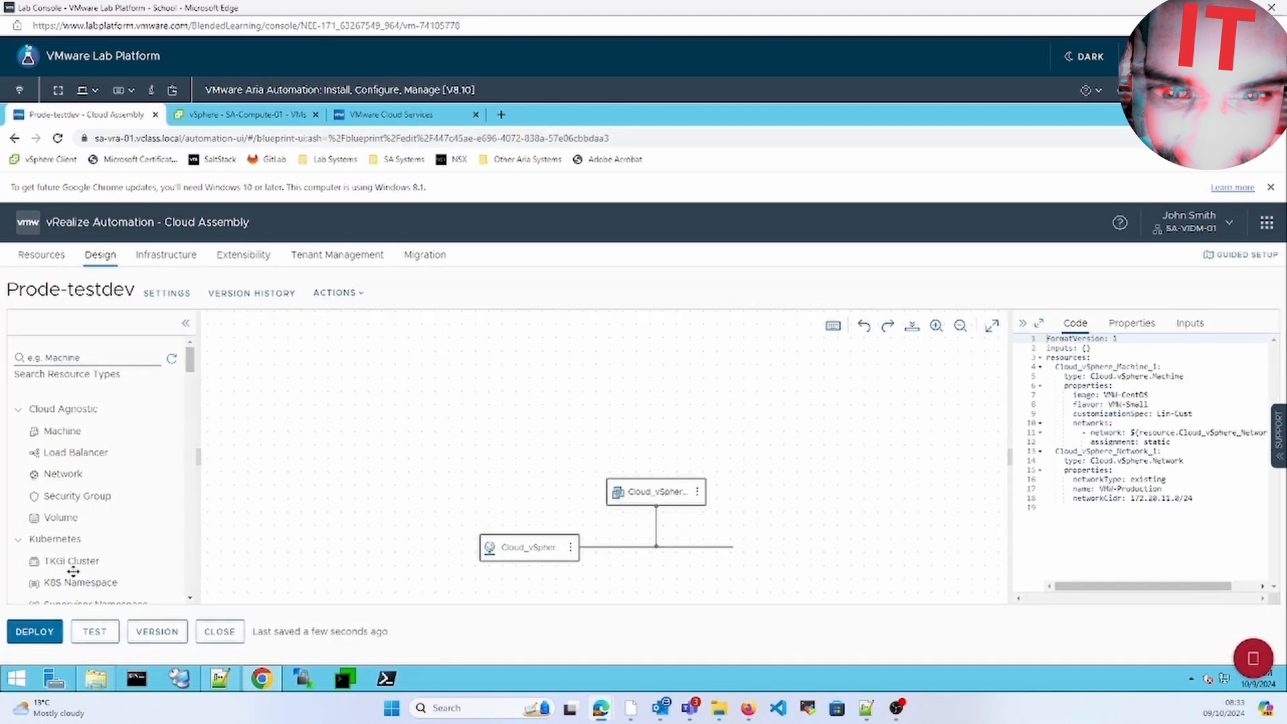
# Step: Start a new string input for the cloud template, named selecEnv with the display name Environment
pyautogui.click(1192, 324)
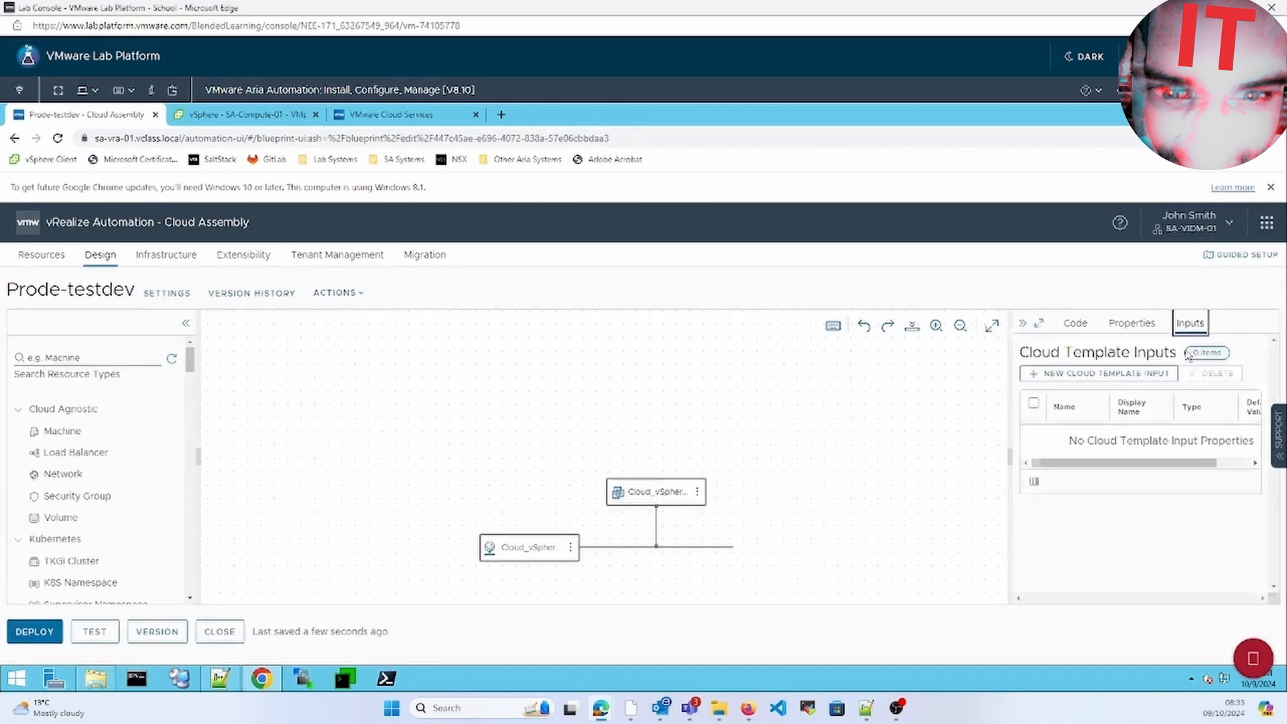
pyautogui.click(1057, 372)
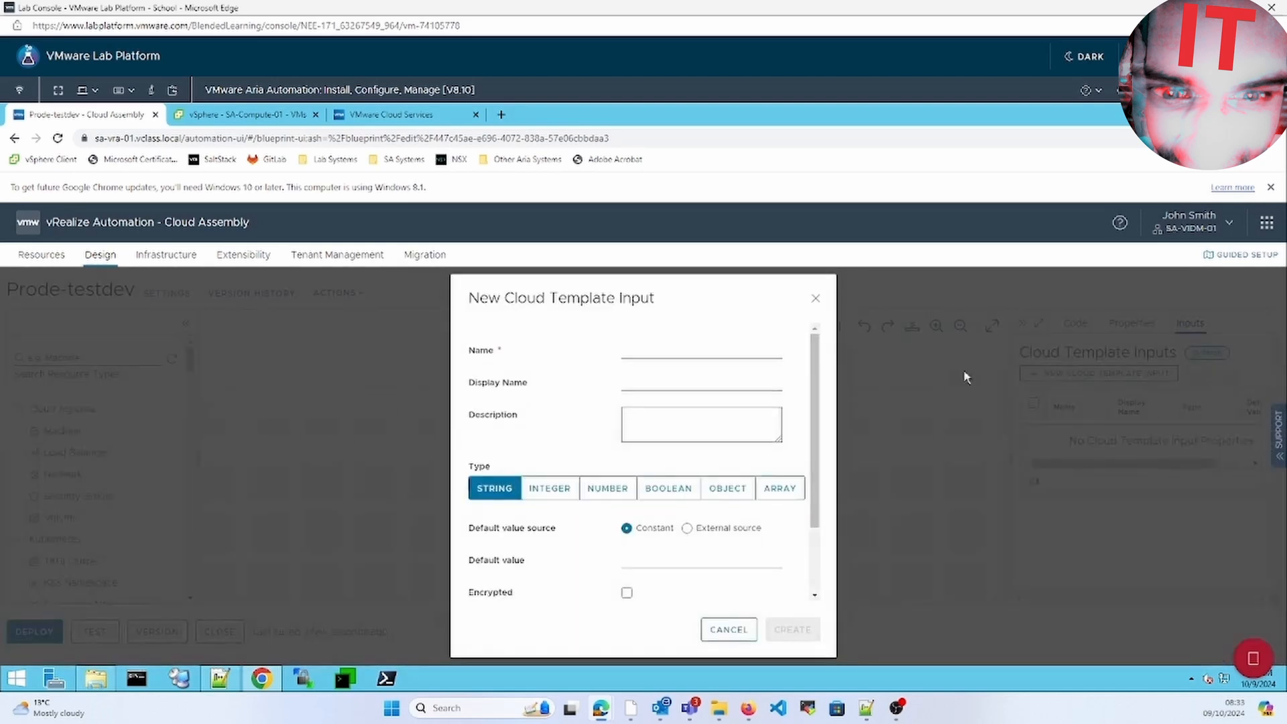
pyautogui.click(661, 354)
pyautogui.write('selecEnv')
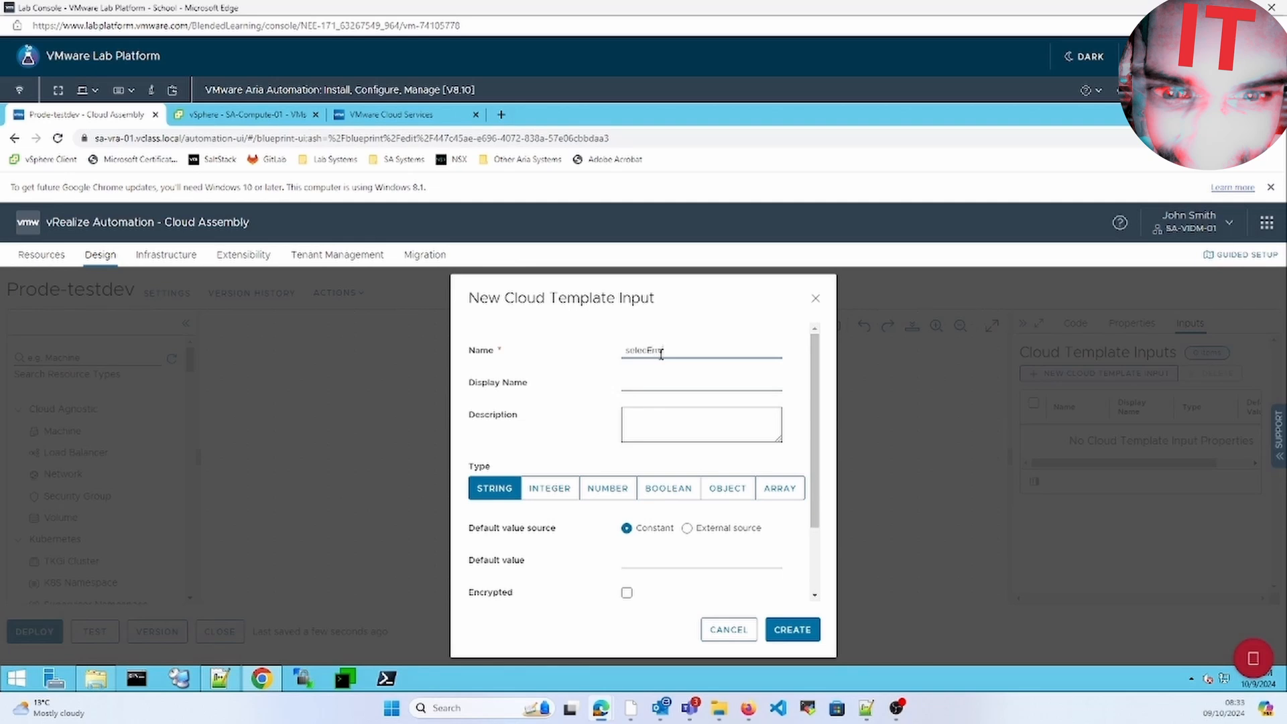
pyautogui.click(695, 379)
pyautogui.write('Environment')
# Step: Add the enum values env:testdev and env:production to the new template input and create it
pyautogui.scroll(-2, 821, 557)
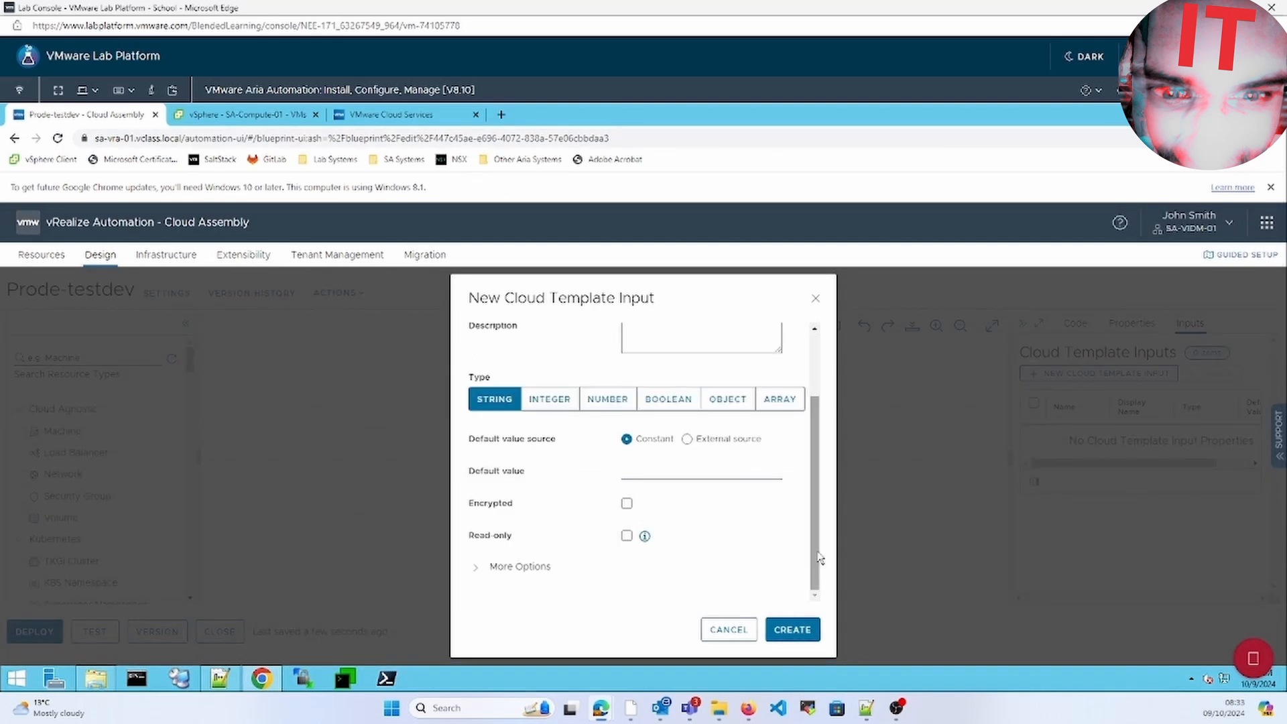
pyautogui.click(477, 567)
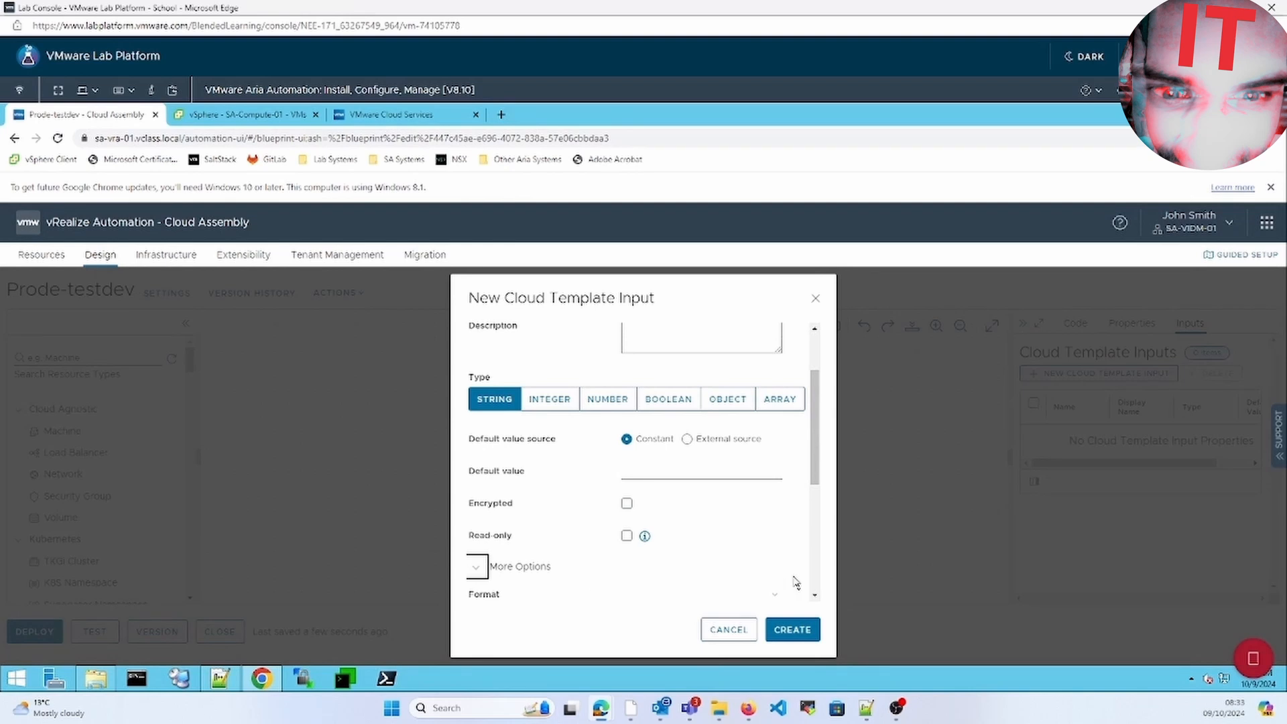
pyautogui.scroll(-3, 819, 579)
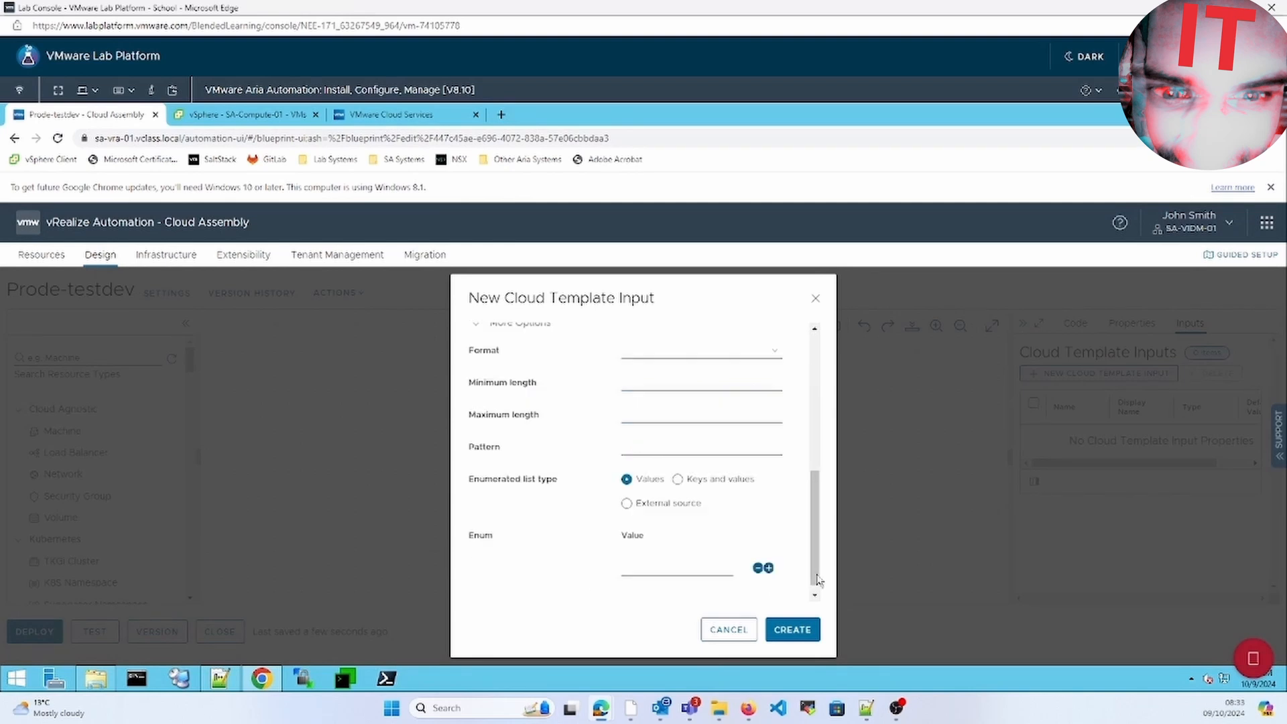
pyautogui.click(696, 568)
pyautogui.write('env testdev')
pyautogui.click(771, 570)
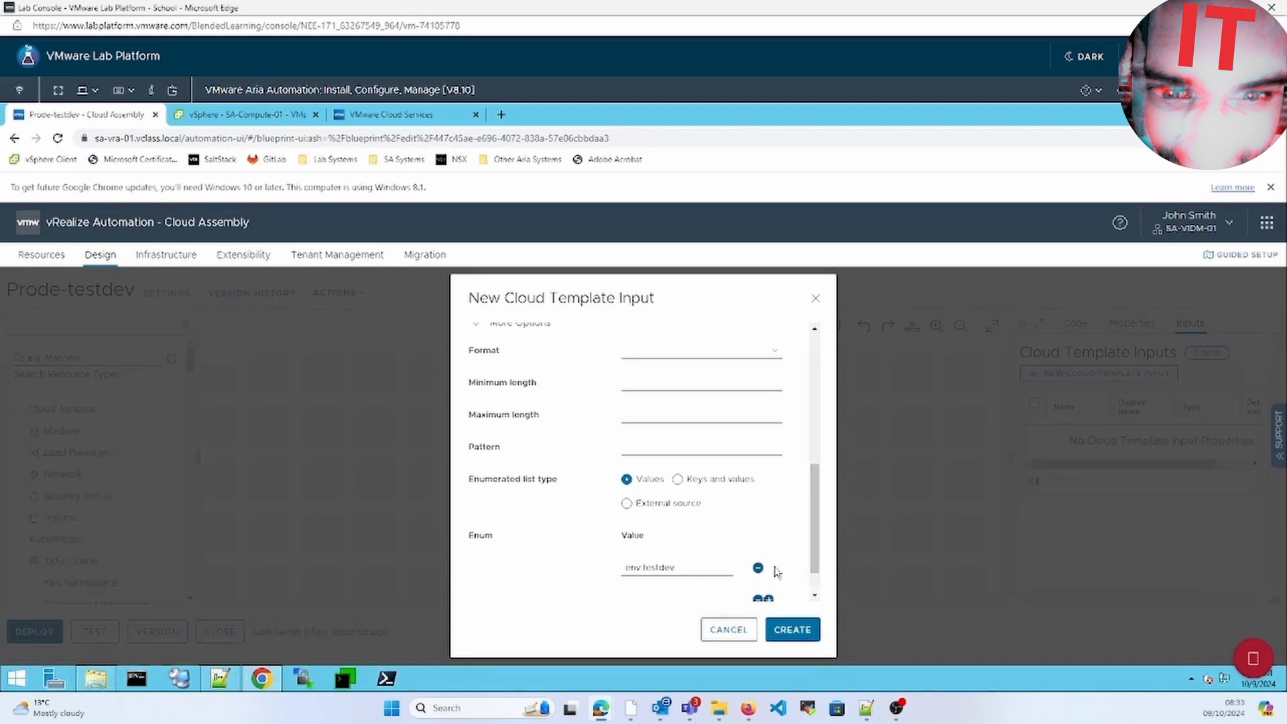
pyautogui.scroll(-1, 818, 582)
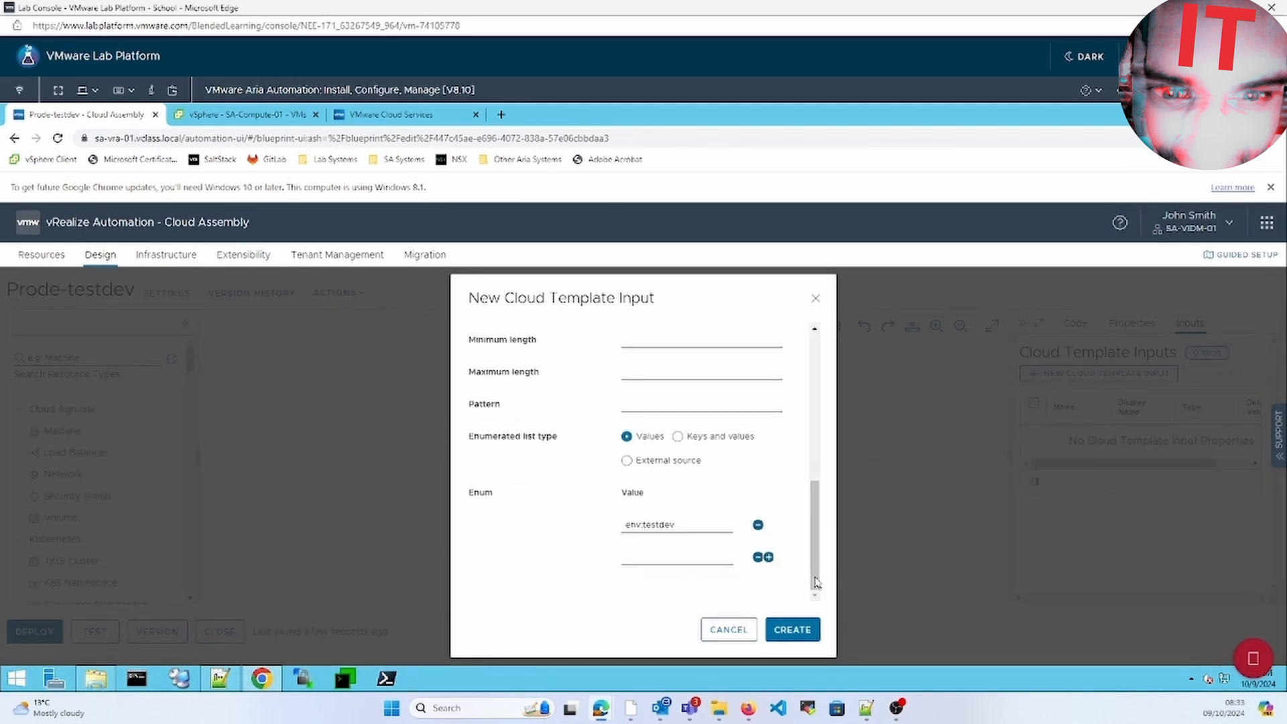
pyautogui.click(640, 555)
pyautogui.write('env:production')
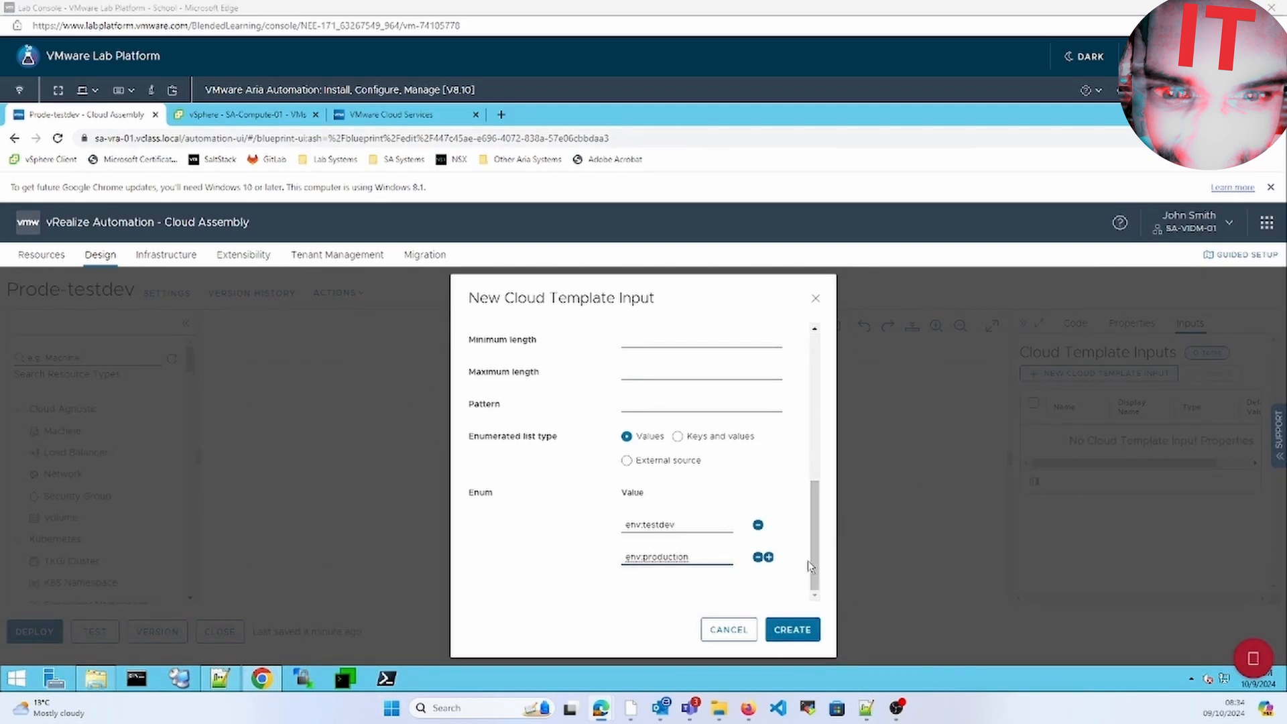
pyautogui.click(791, 631)
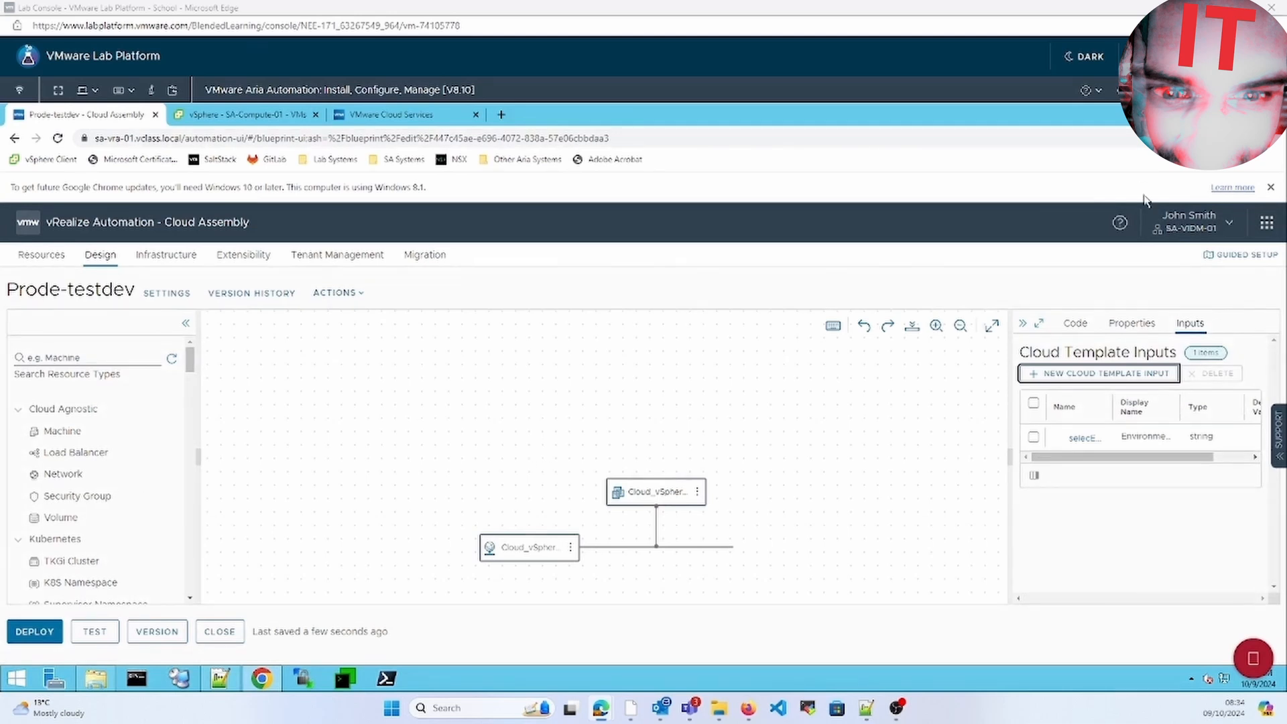
# Step: Show all properties of Cloud_vSphere_Machine_1 in the expanded properties view
pyautogui.click(1075, 323)
pyautogui.click(1143, 325)
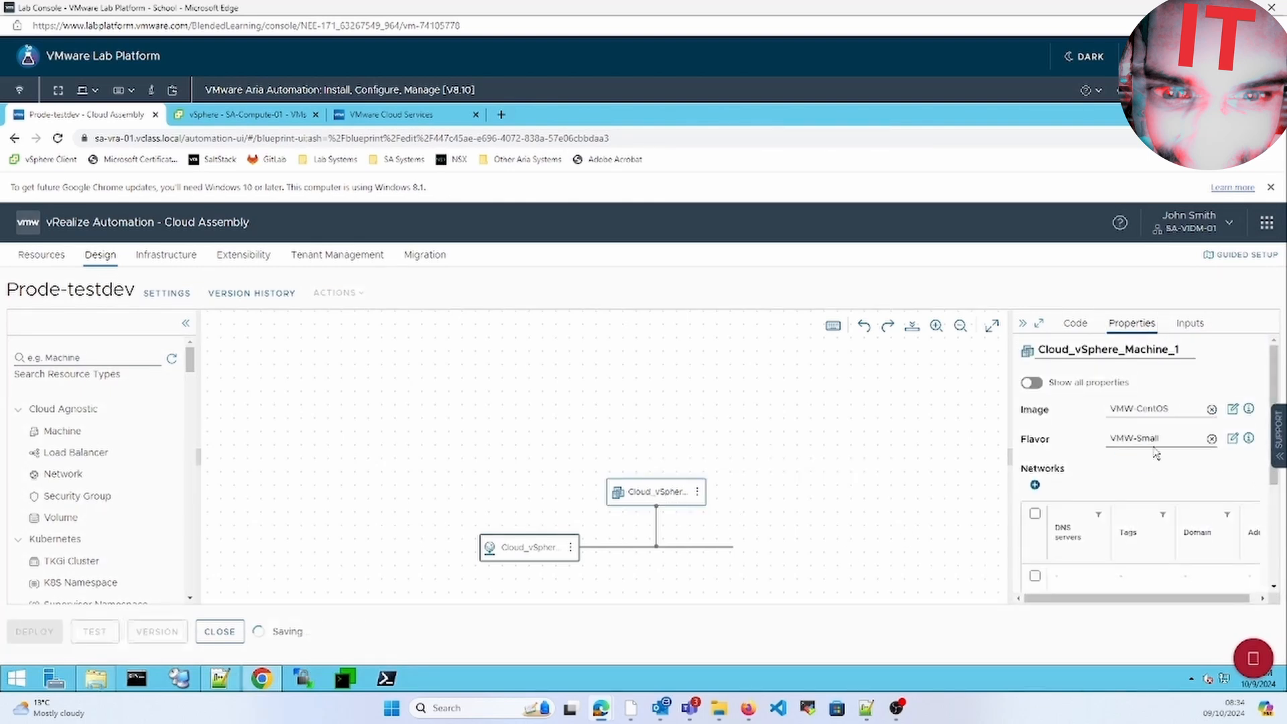
pyautogui.click(1038, 393)
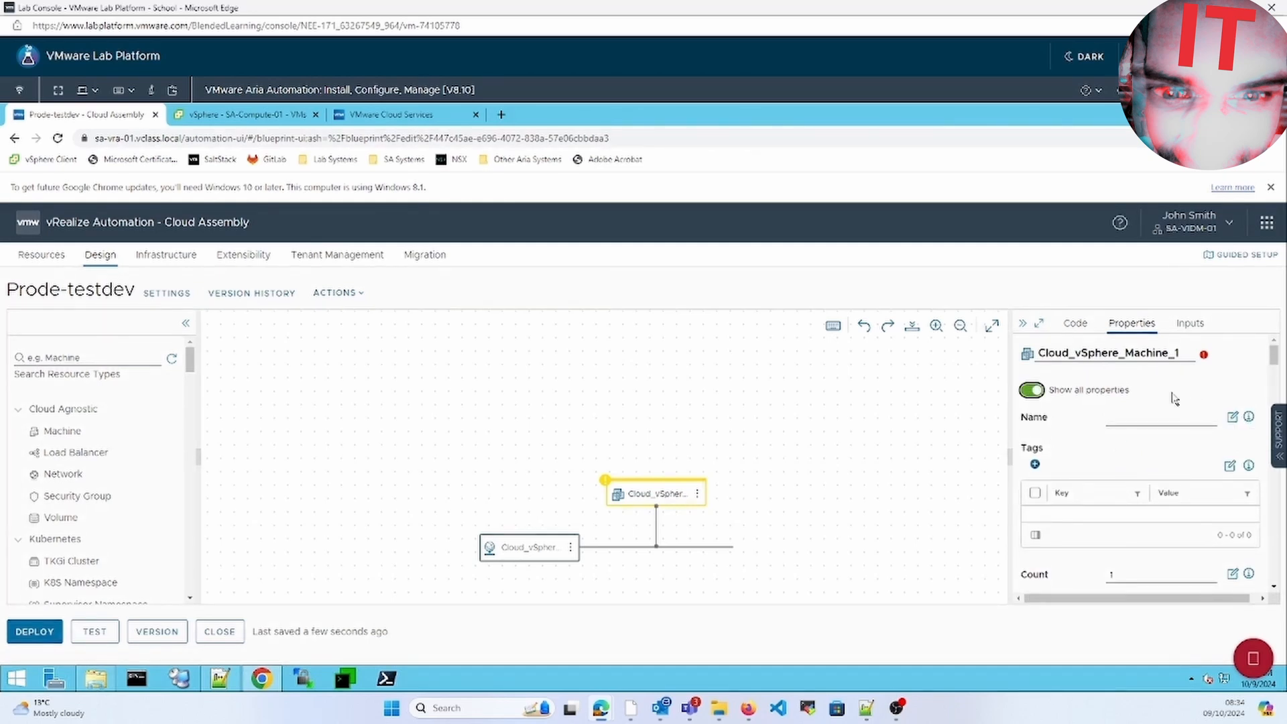
pyautogui.click(1039, 324)
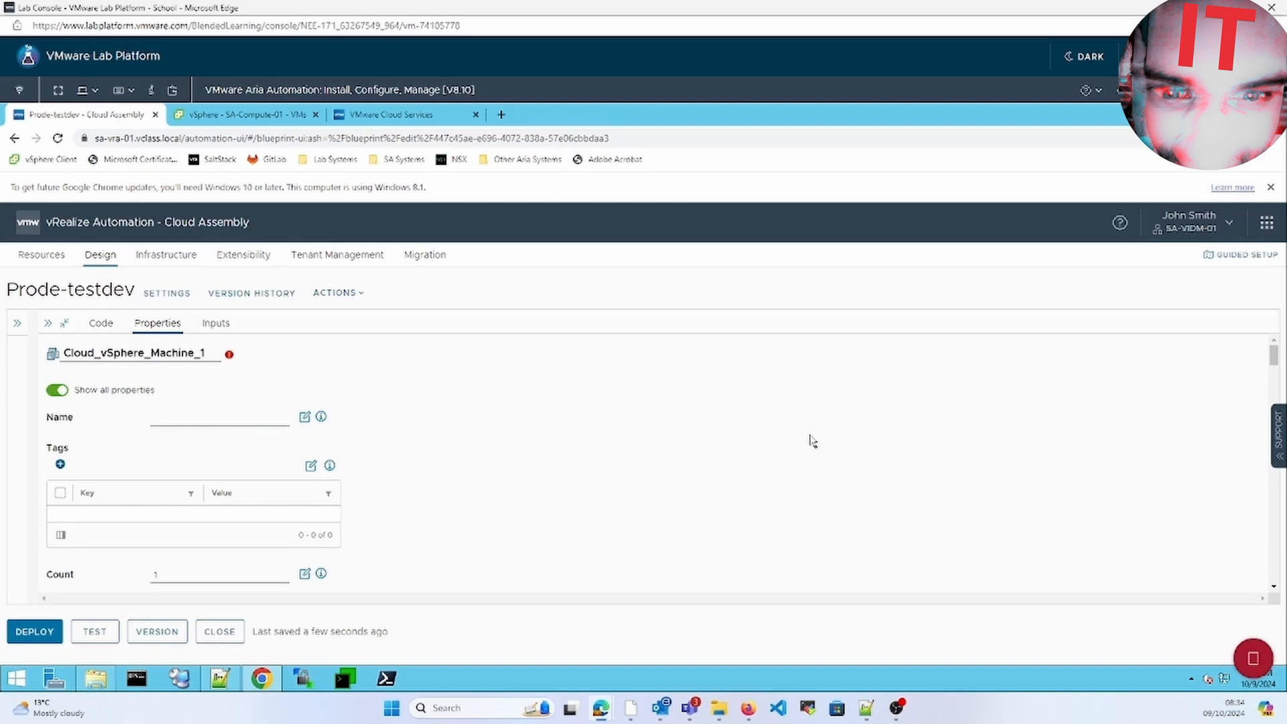
# Step: Find the machine's storage constraints by searching for const, and add the constraint tag ${input:SelectEnvironment}
pyautogui.hotkey('ctrl', 'f')
pyautogui.write('co')
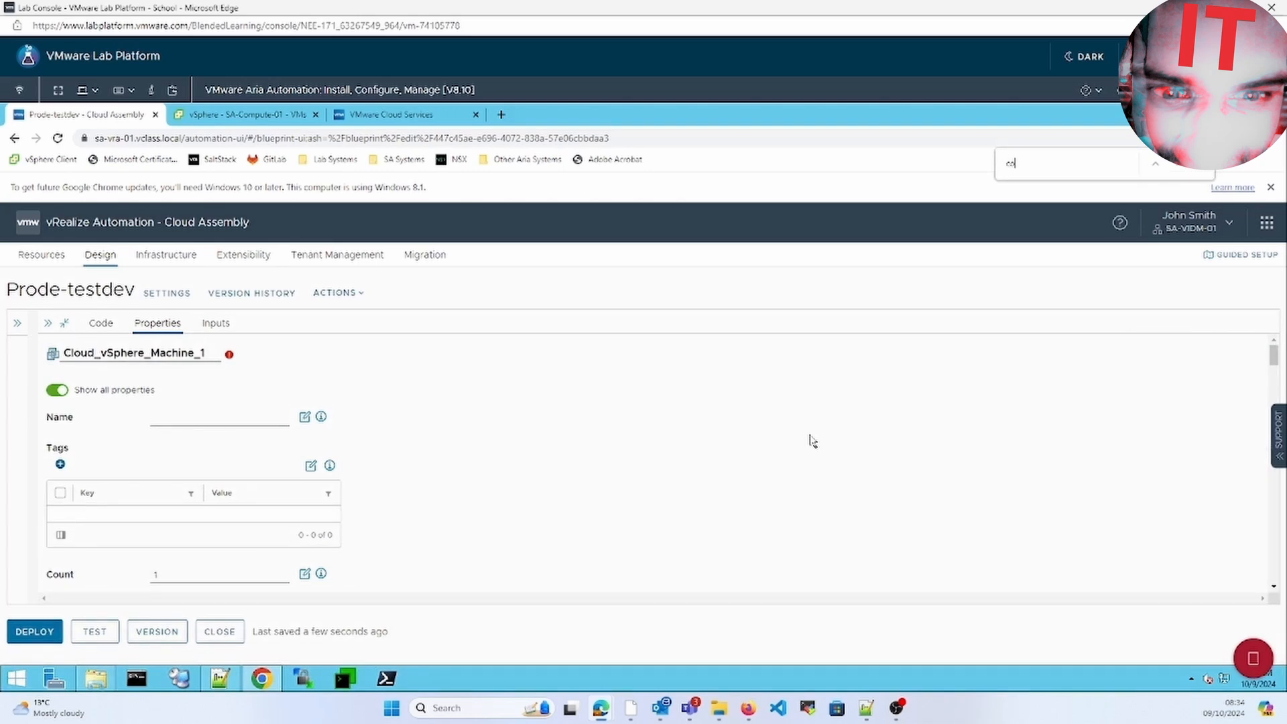
pyautogui.write('nst')
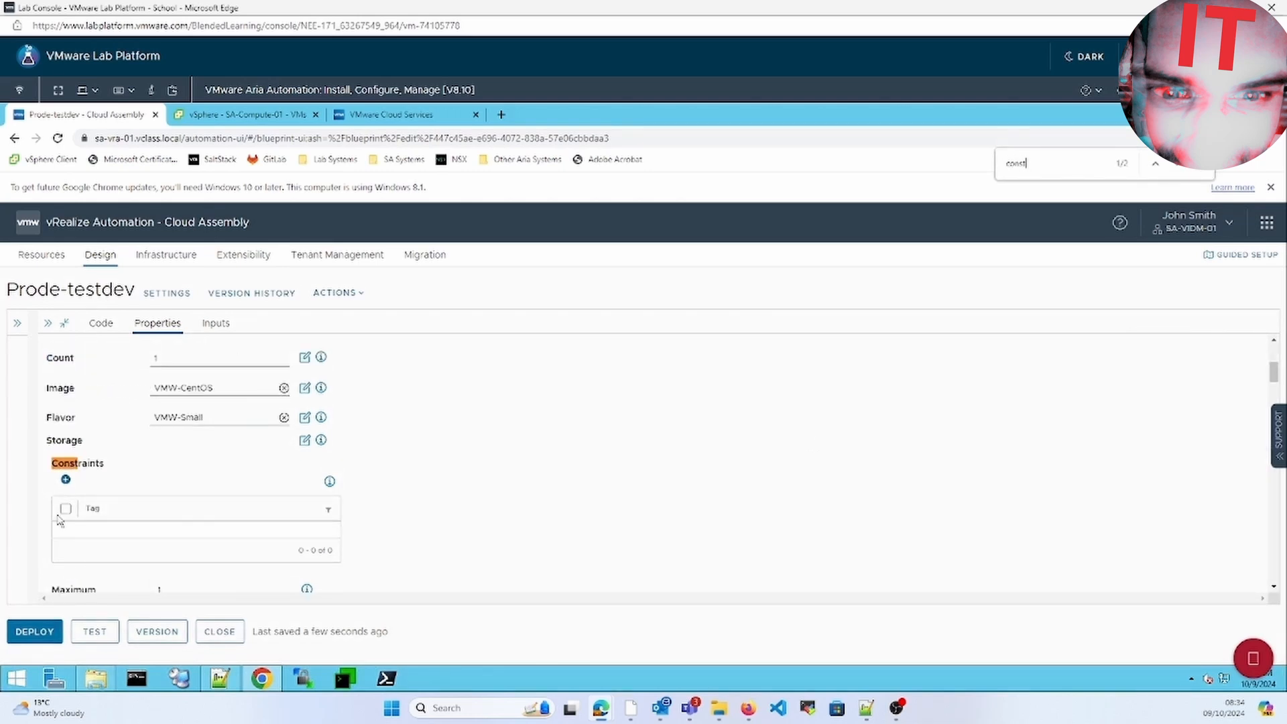
pyautogui.click(66, 479)
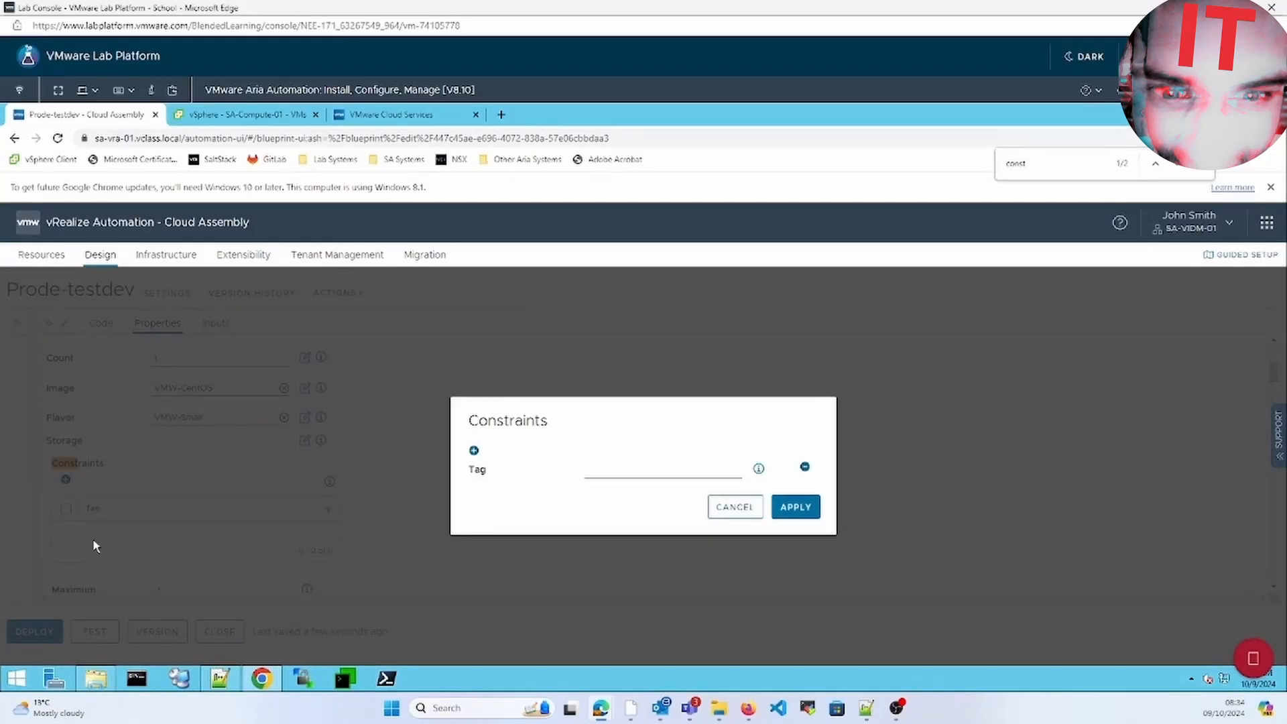
pyautogui.click(624, 469)
pyautogui.write('input:Se')
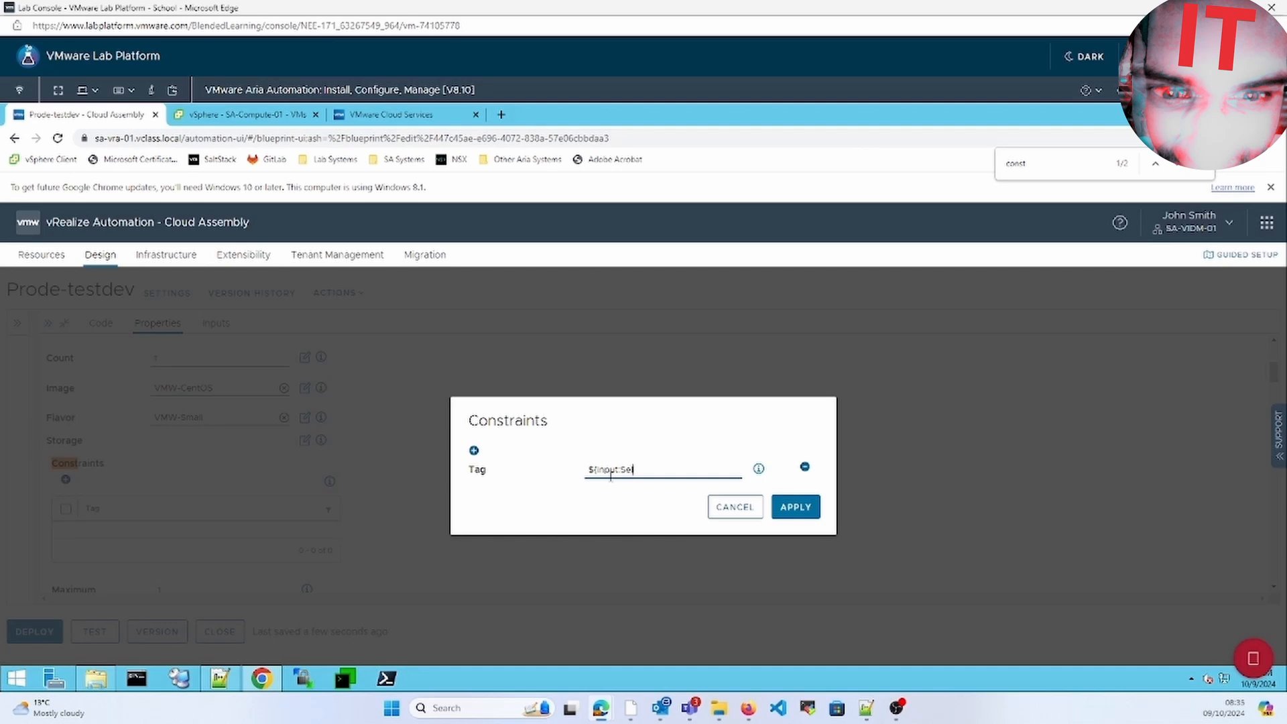
pyautogui.write('lectEnvironment}')
pyautogui.moveTo(597, 471); pyautogui.dragTo(704, 507)
pyautogui.click(786, 513)
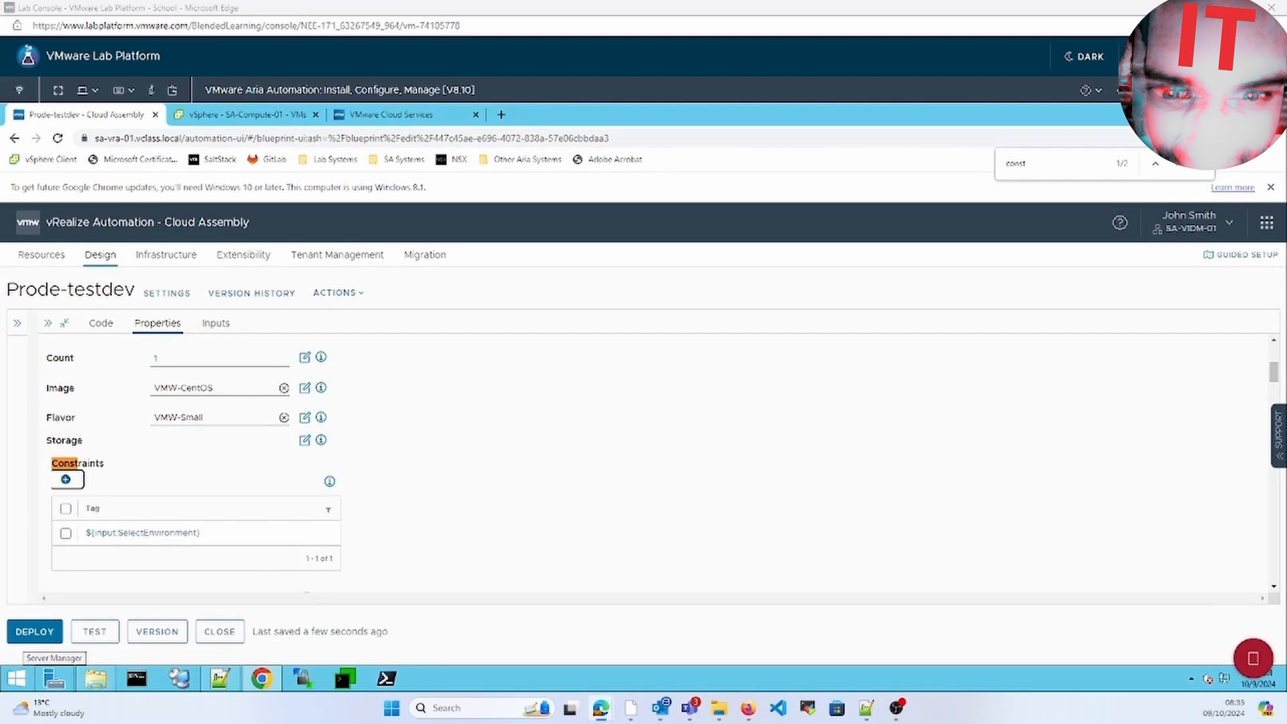
# Step: Delete the saltConfiguration and cloudConfigSettings blocks from Cloud_vSphere_Machine_1 in the template code
pyautogui.click(100, 323)
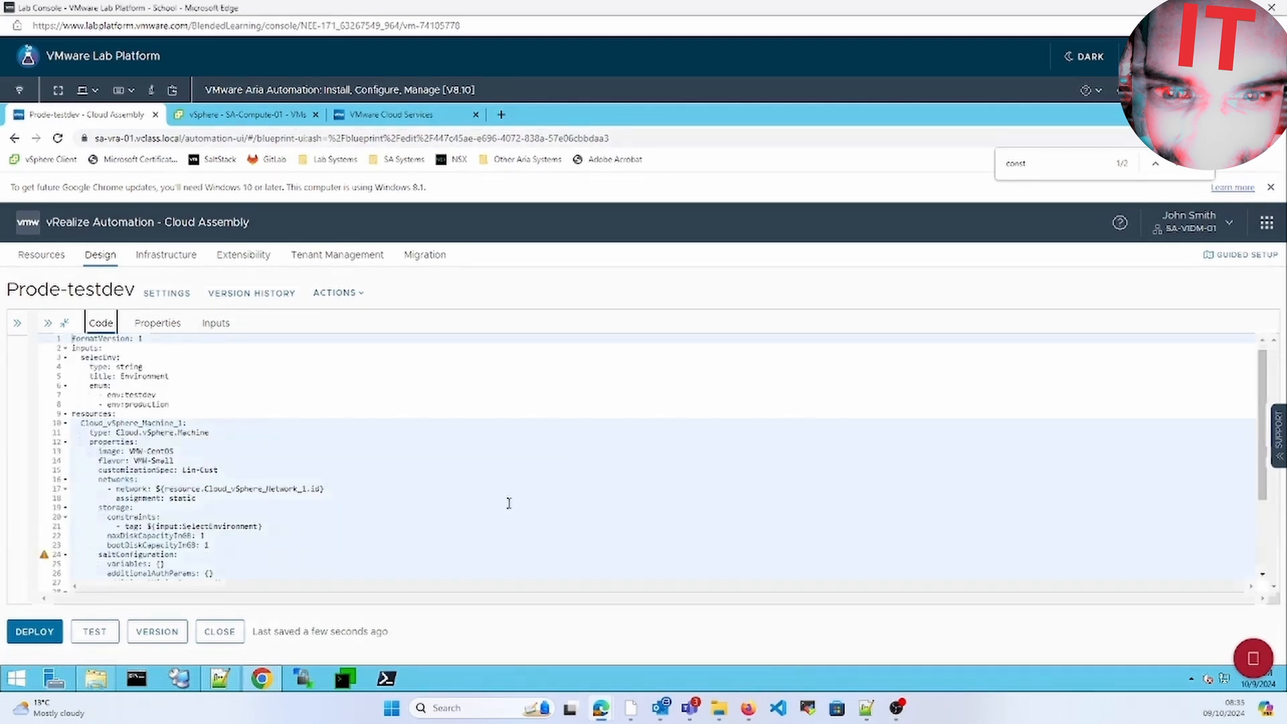
pyautogui.click(476, 509)
pyautogui.press('Down')
pyautogui.press('Down')
pyautogui.press('Down')
pyautogui.press('Down')
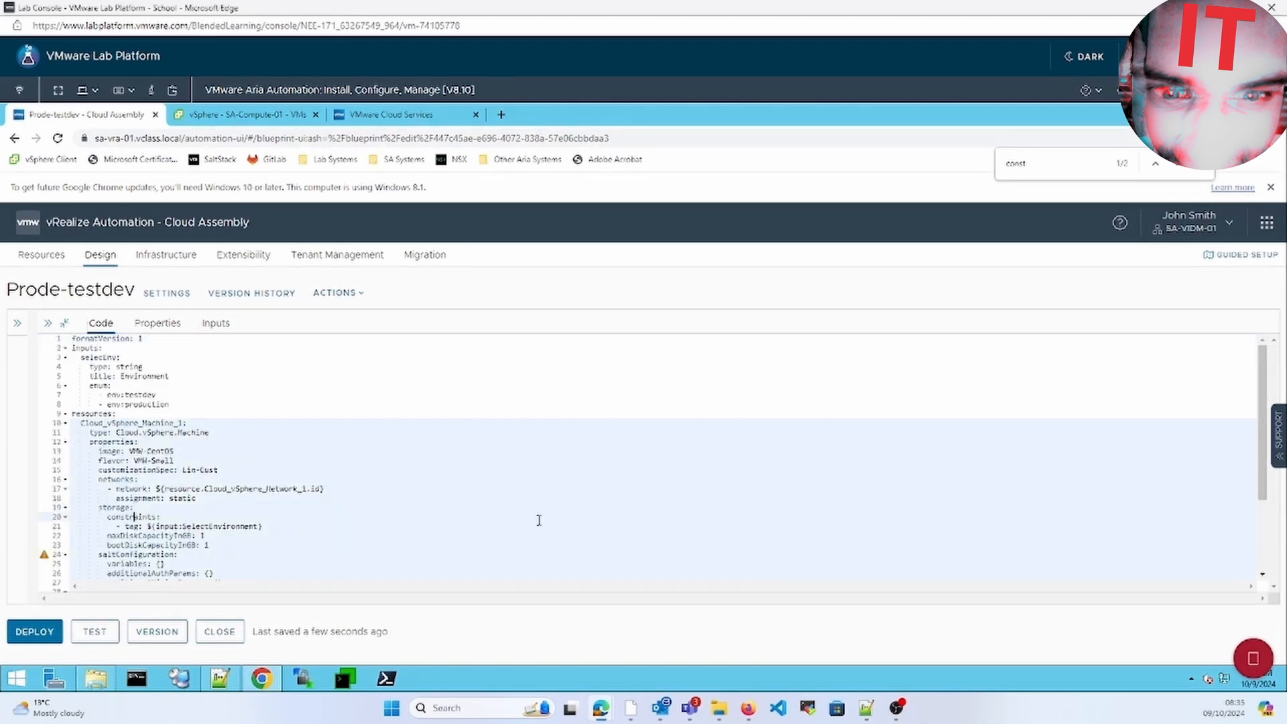
pyautogui.click(231, 537)
pyautogui.press('Down')
pyautogui.press('Down')
pyautogui.press('Home')
pyautogui.press('Home')
pyautogui.hotkey('shift', 'Down')
pyautogui.hotkey('shift', 'Down')
pyautogui.hotkey('shift', 'Down')
pyautogui.hotkey('shift', 'Down')
pyautogui.hotkey('shift', 'Down')
pyautogui.hotkey('shift', 'Down')
pyautogui.hotkey('shift', 'Down')
pyautogui.hotkey('shift', 'Down')
pyautogui.hotkey('shift', 'Down')
pyautogui.hotkey('shift', 'Up')
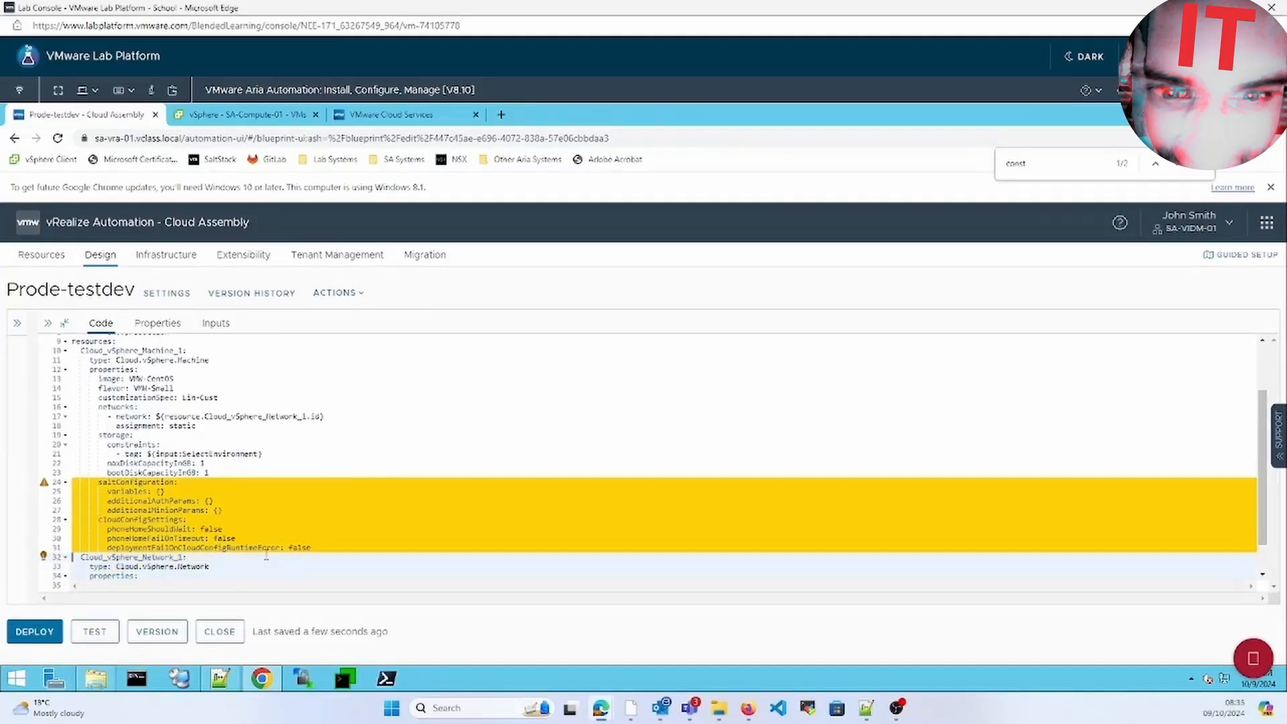
pyautogui.press('Delete')
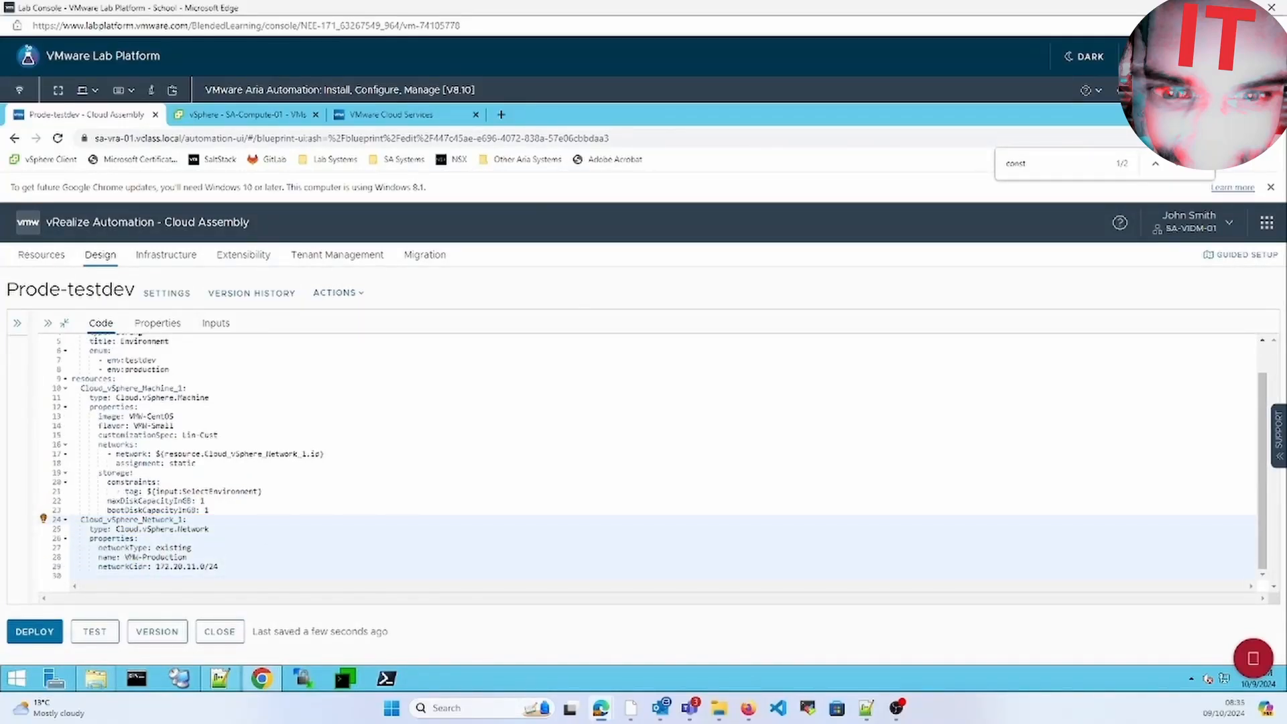
# Step: Remove the constraints entry with its ${input:SelectEnvironment} tag from the machine's storage section in the code
pyautogui.click(202, 482)
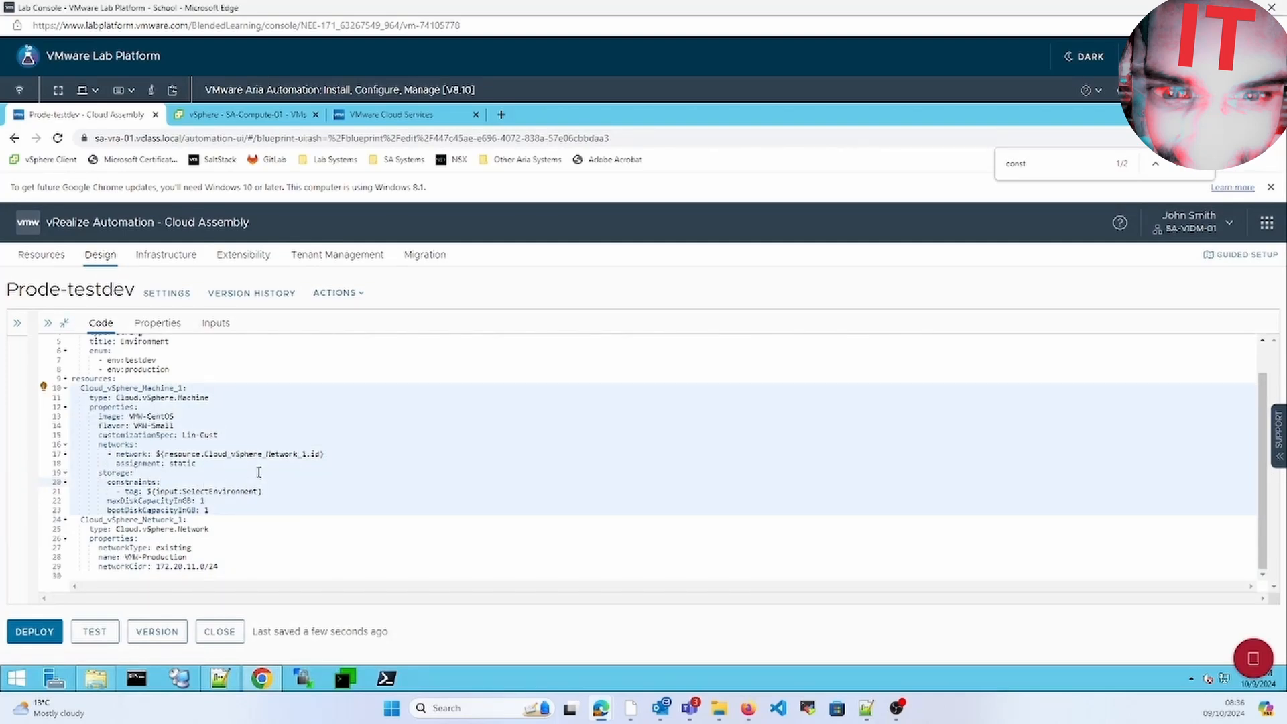
pyautogui.hotkey('shift', 'Down')
pyautogui.hotkey('shift', 'Down')
pyautogui.press('Delete')
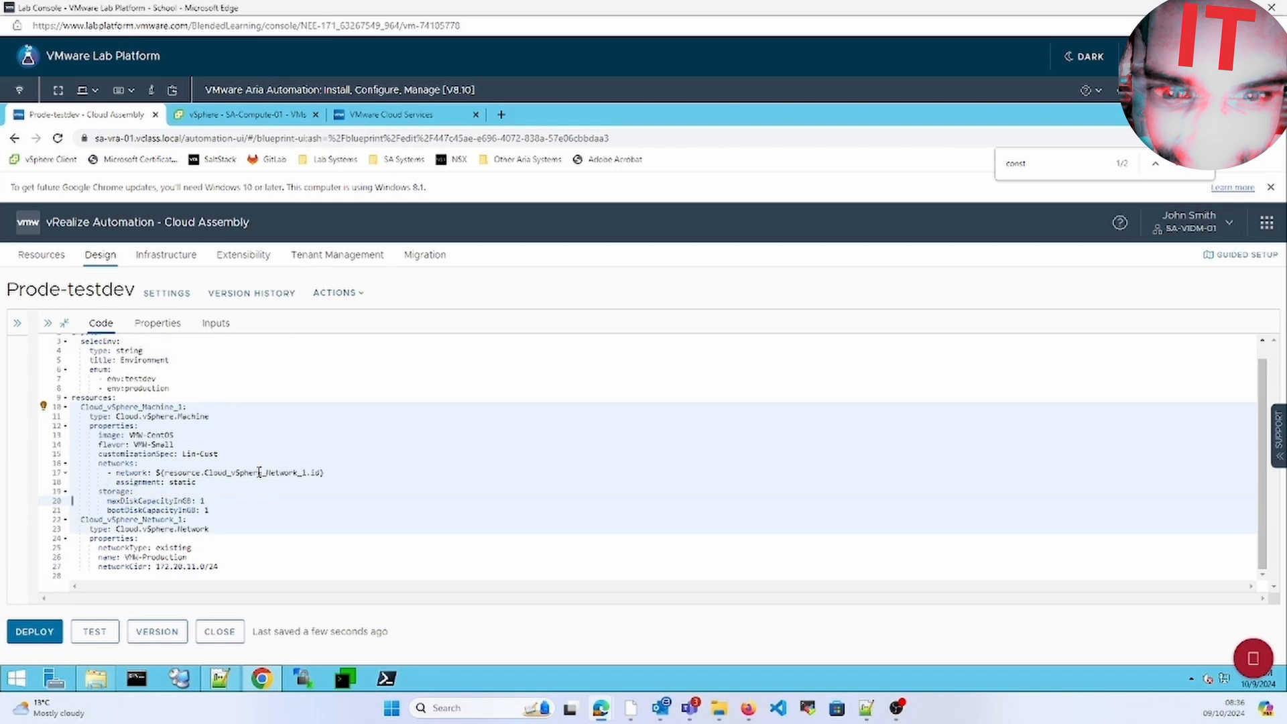
pyautogui.press('Down')
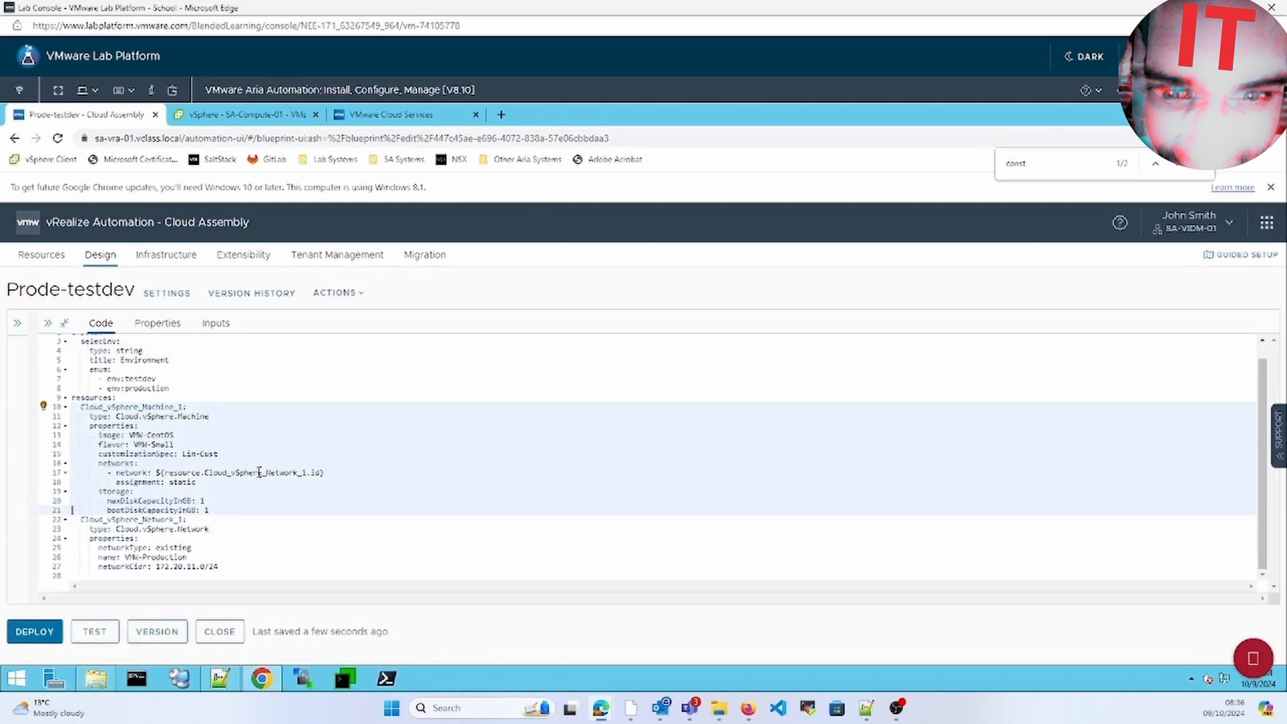
# Step: Find the machine-level constraints below Cloud Config in the machine's properties and add the constraint tag ${input:SelectEnvironment}
pyautogui.click(159, 324)
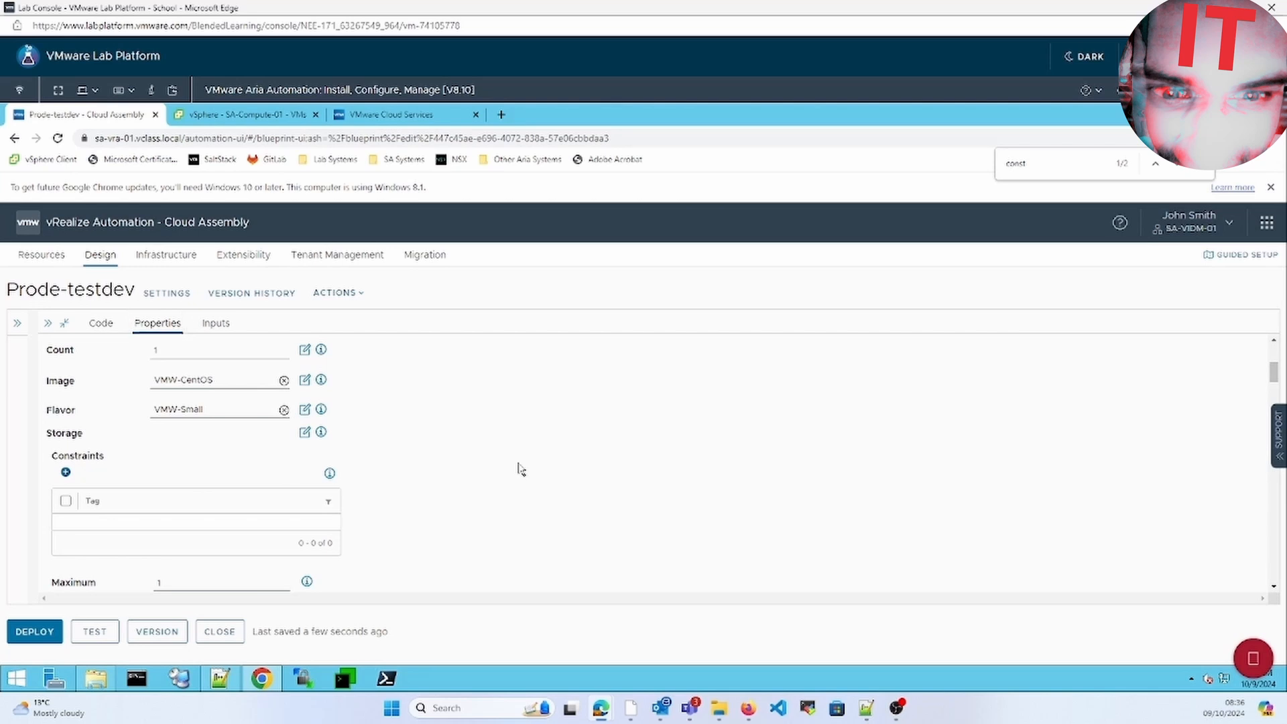
pyautogui.hotkey('ctrl', 'f')
pyautogui.press('Return')
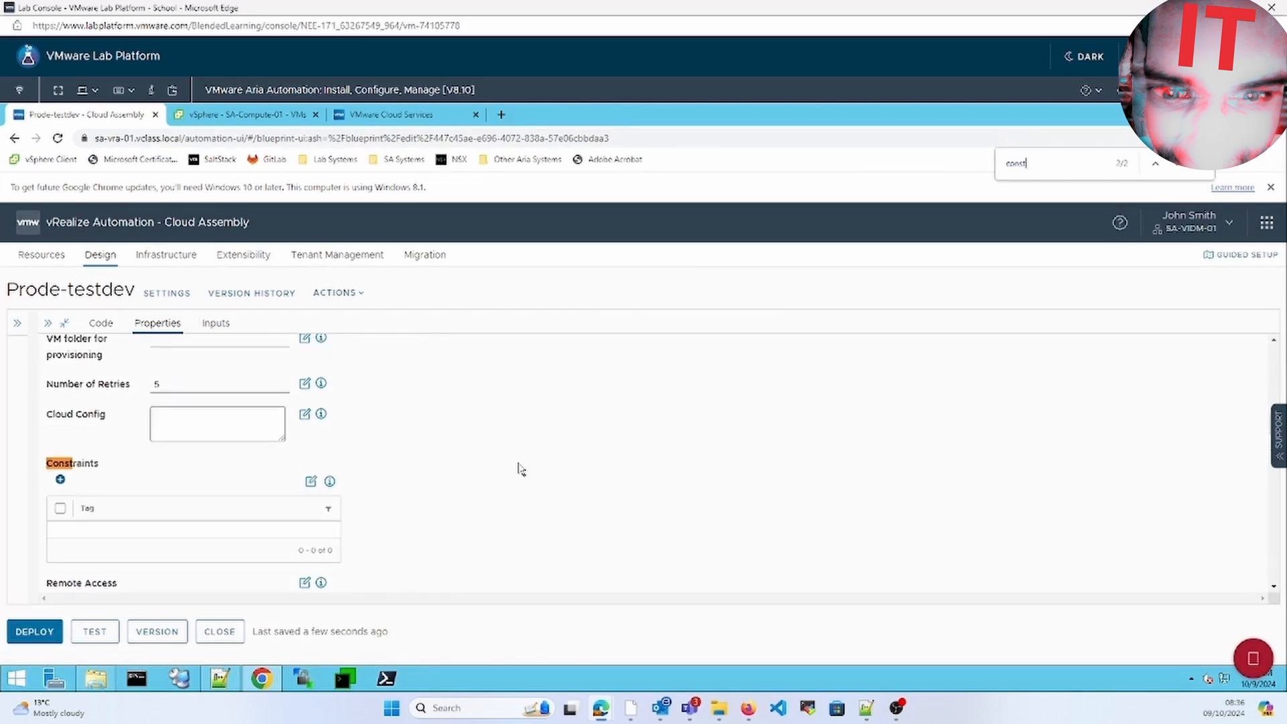
pyautogui.press('Return')
pyautogui.press('Return')
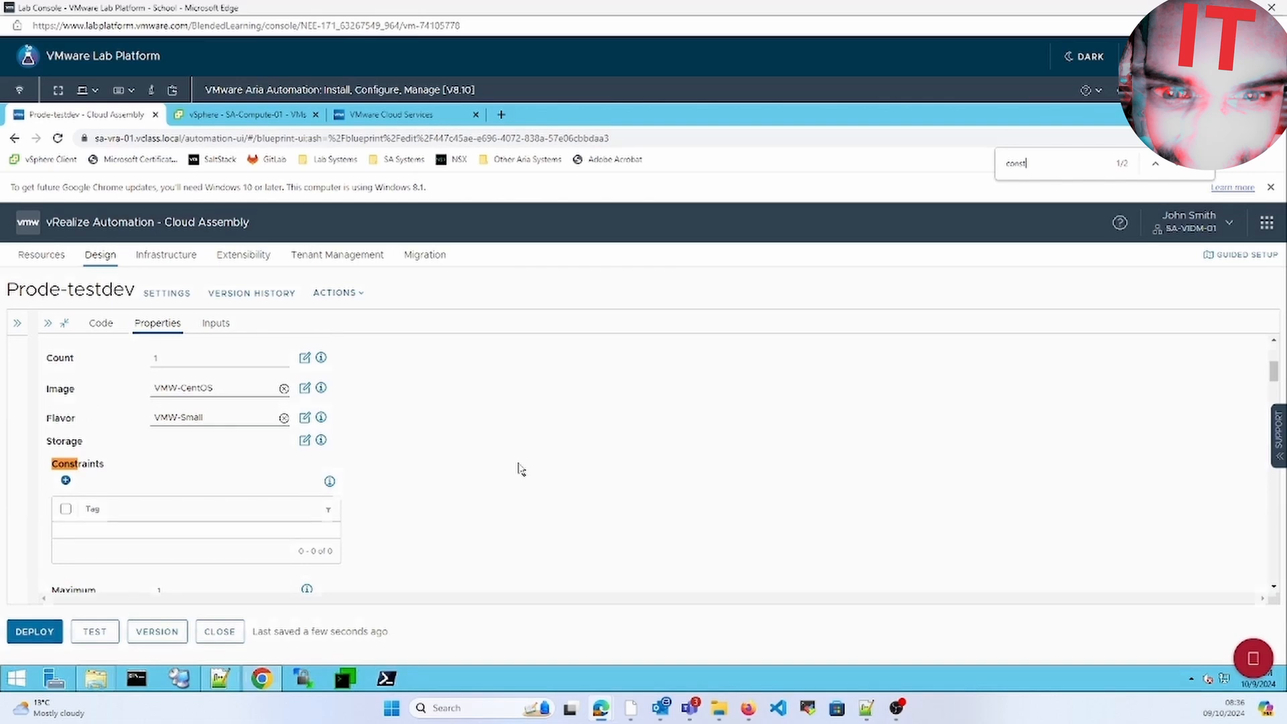
pyautogui.press('Return')
pyautogui.click(1154, 168)
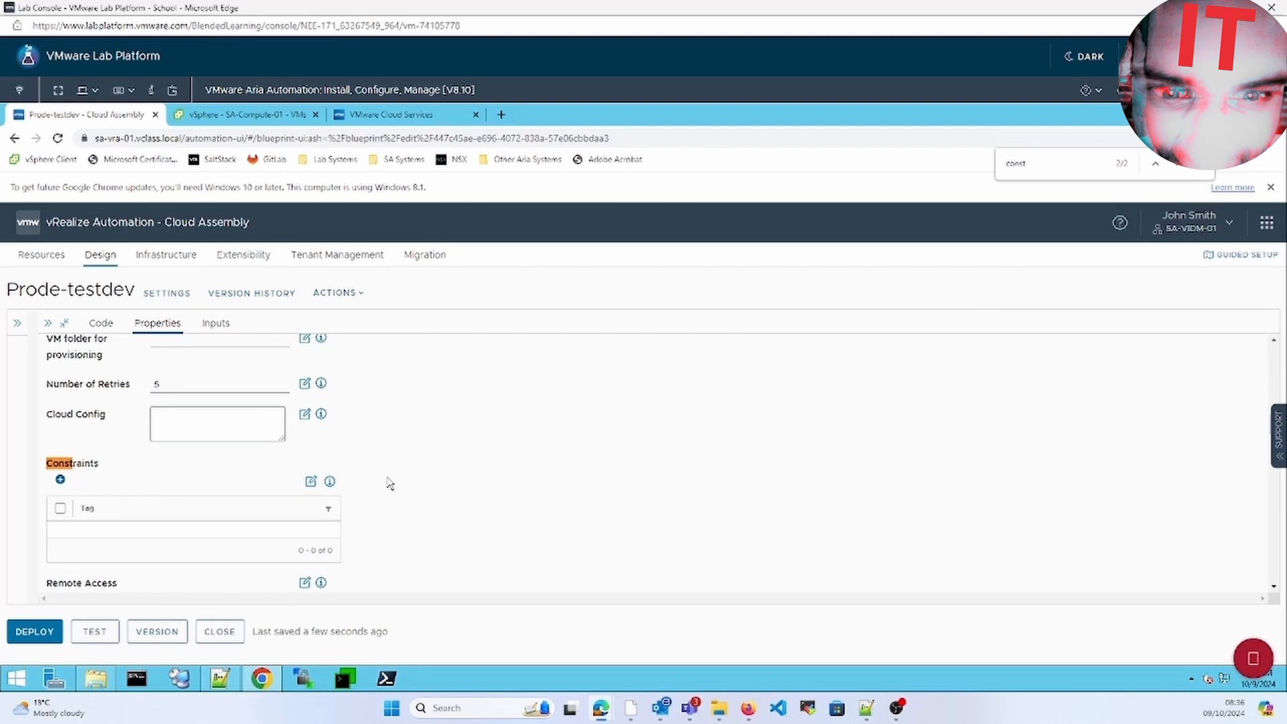
pyautogui.click(61, 480)
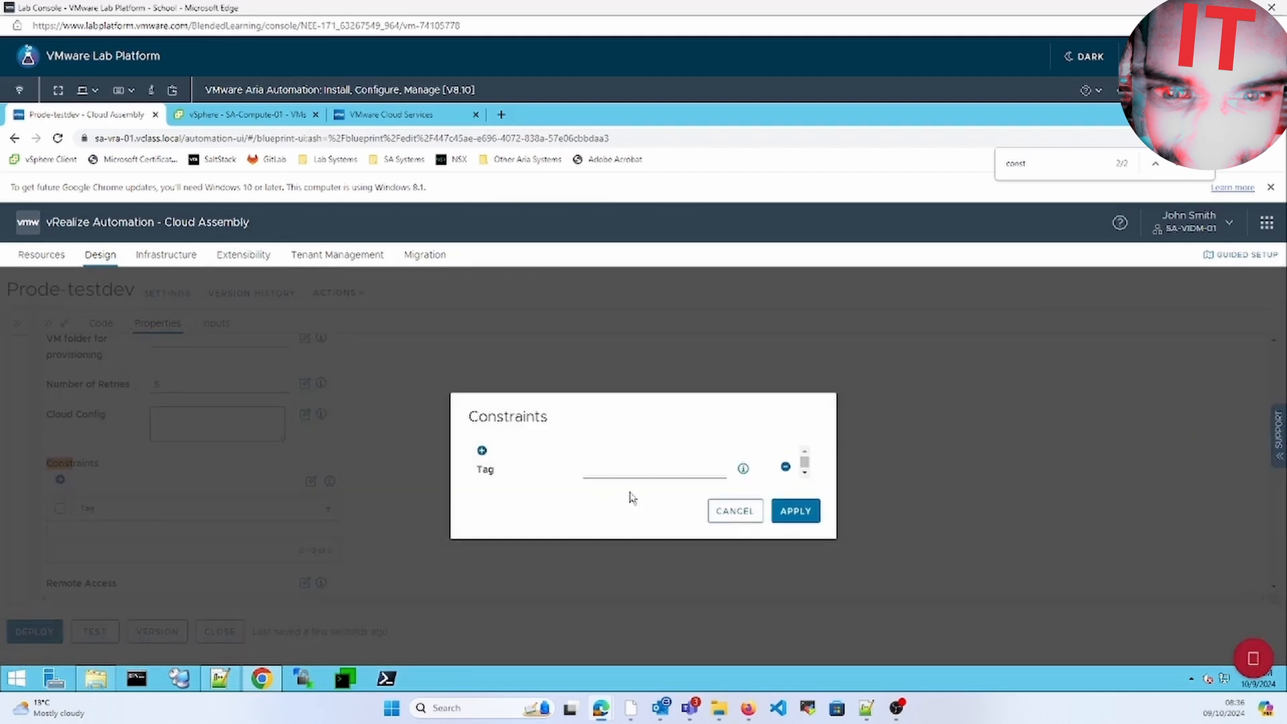
pyautogui.click(629, 471)
pyautogui.write('${input.Sele')
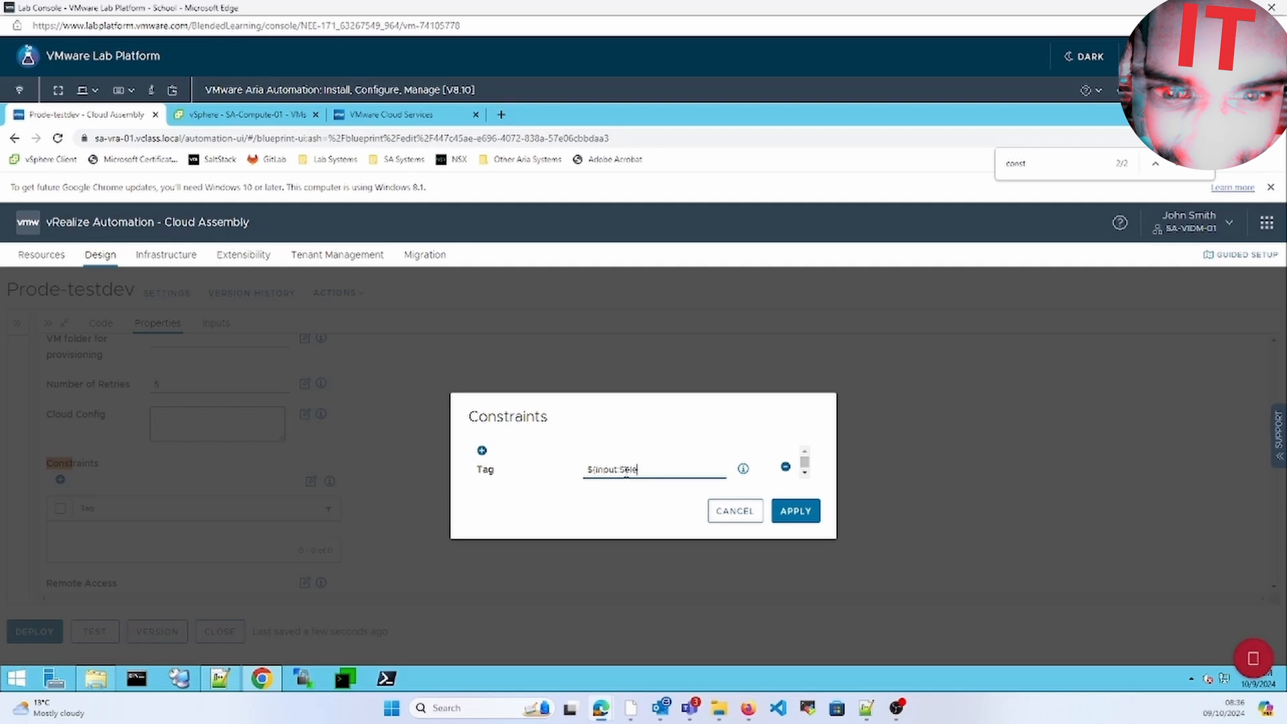
pyautogui.write('ctEnvironment')
pyautogui.press('BackSpace')
pyautogui.write('E')
pyautogui.write('}')
pyautogui.click(796, 516)
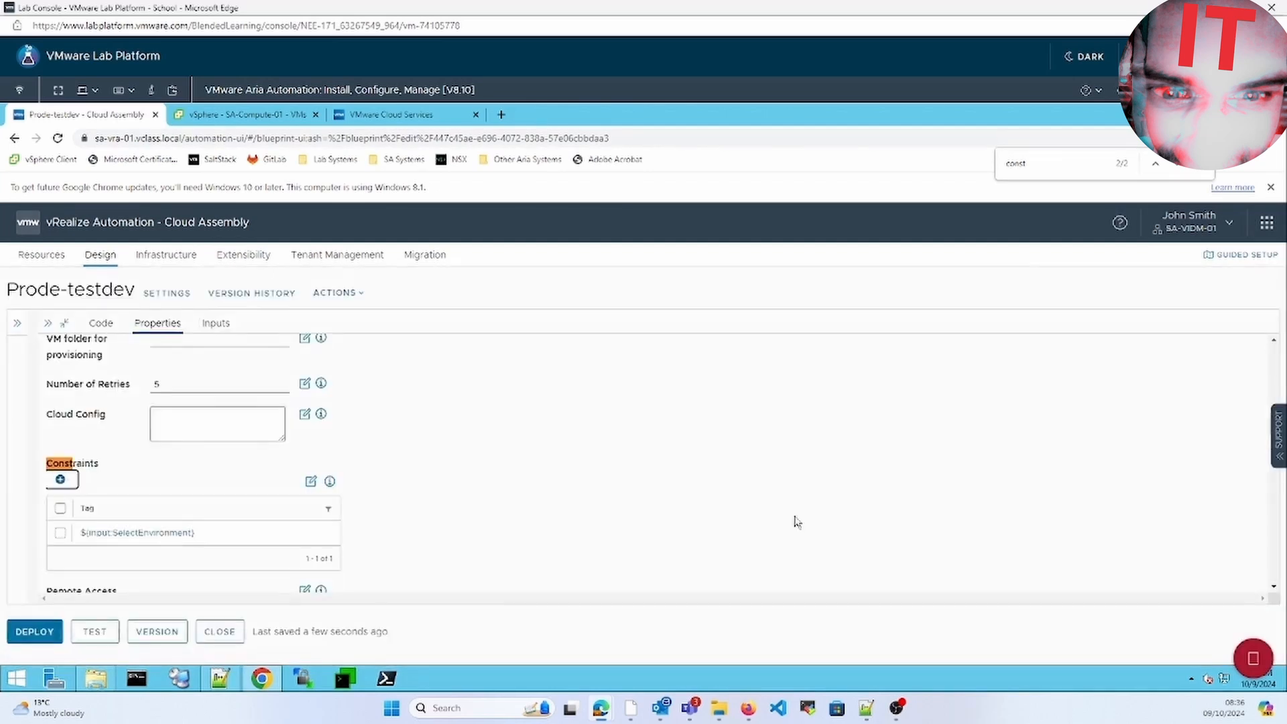
# Step: Compare the name of the existing template input with the input name referenced by the machine's constraint tag
pyautogui.click(213, 323)
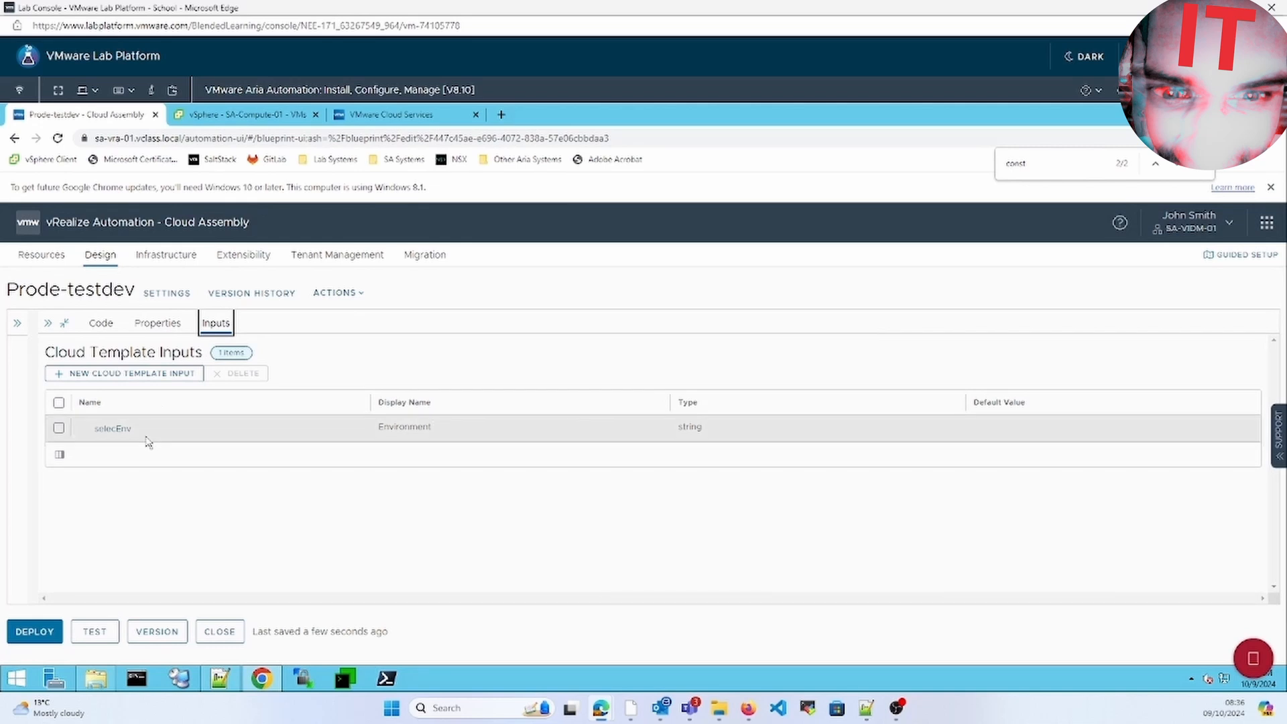
pyautogui.click(125, 434)
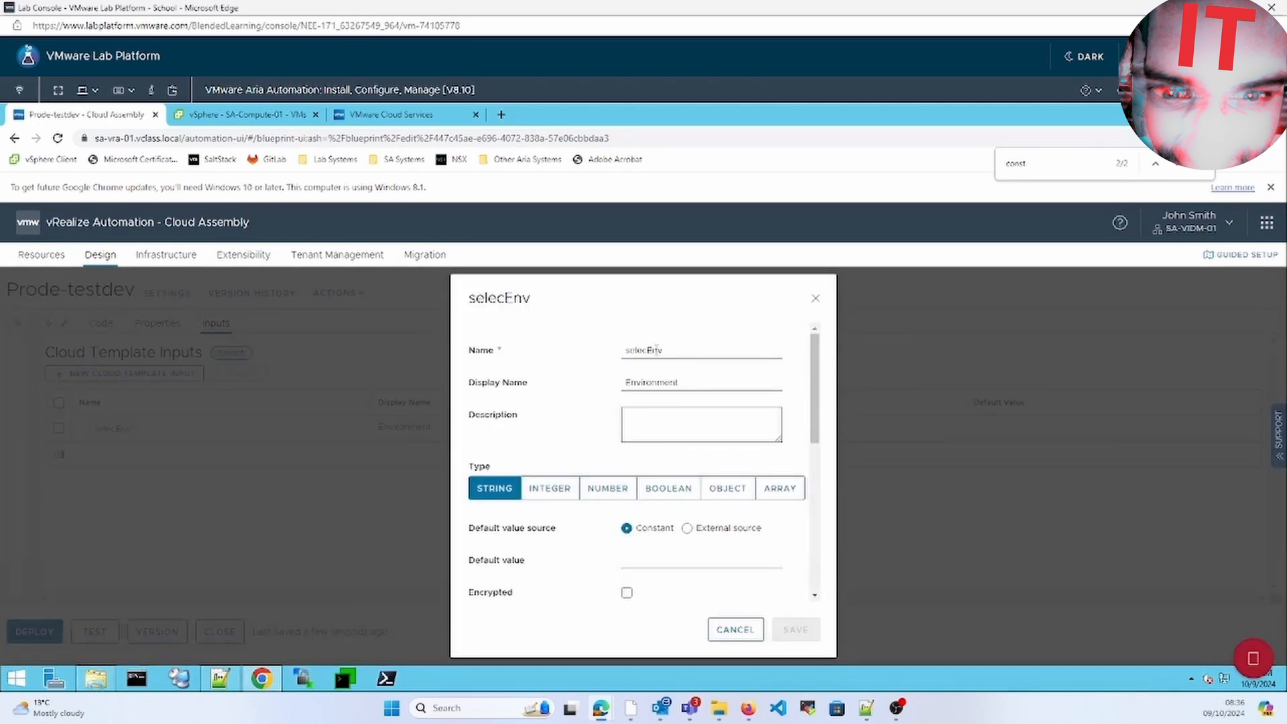
pyautogui.doubleClick(724, 350)
pyautogui.click(734, 628)
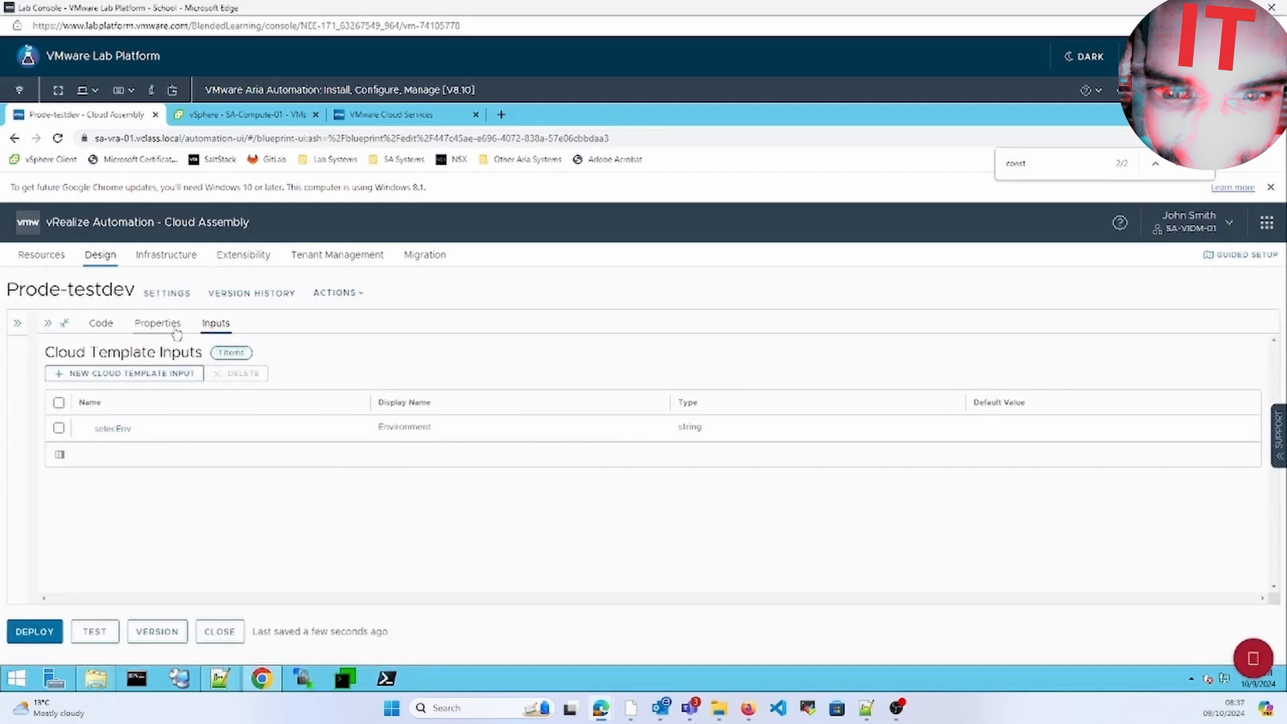
pyautogui.click(161, 325)
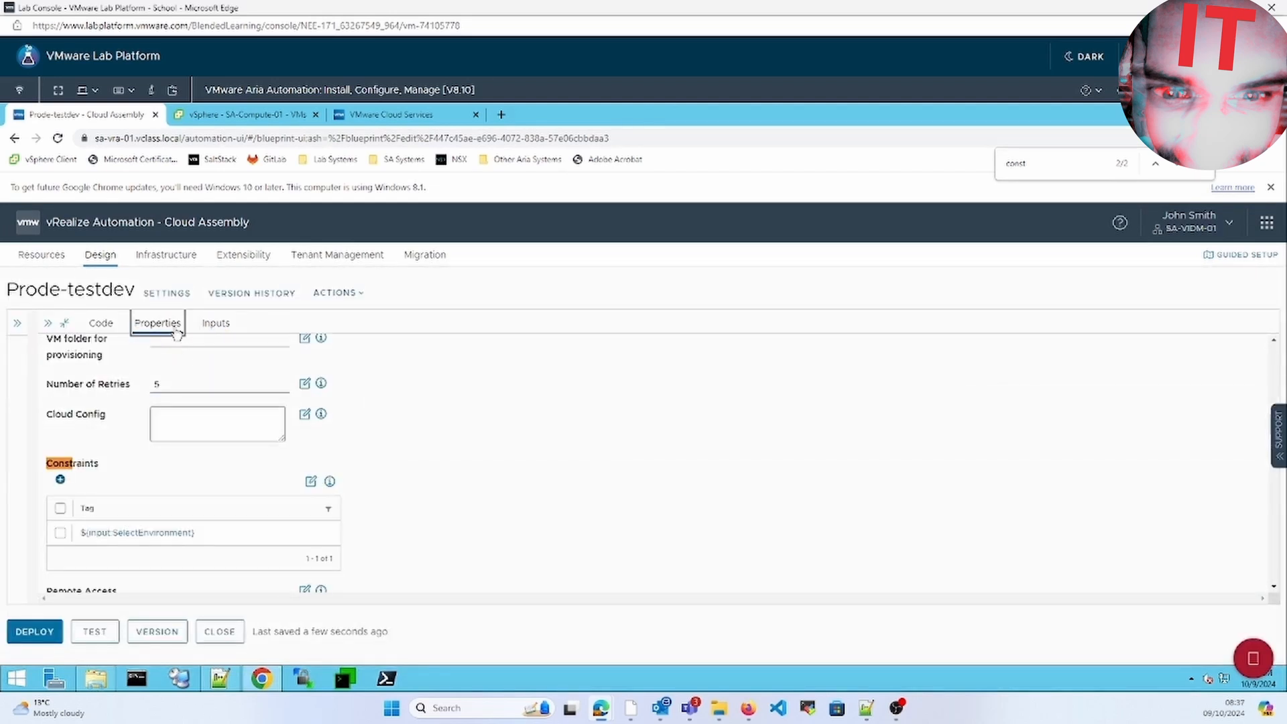
pyautogui.click(122, 534)
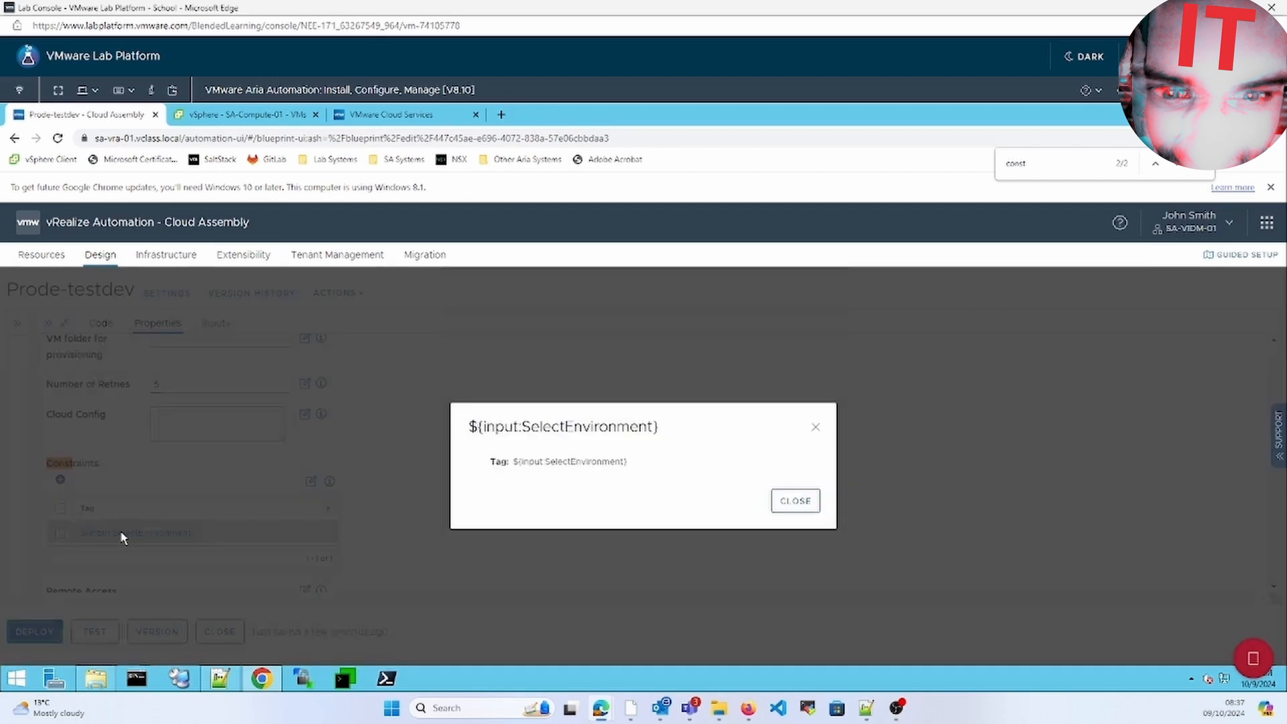
pyautogui.click(815, 427)
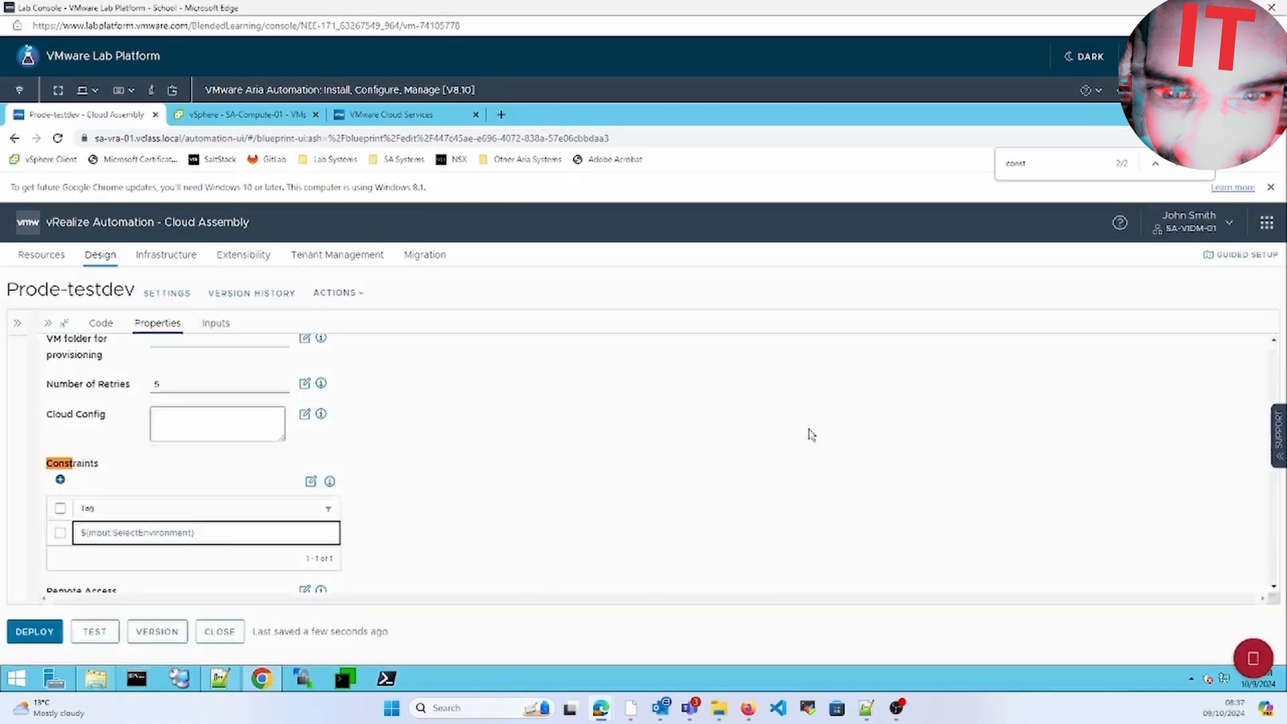
# Step: Edit the machine-level constraint tag to read ${input:SelectEnv} and apply it
pyautogui.click(60, 508)
pyautogui.click(122, 480)
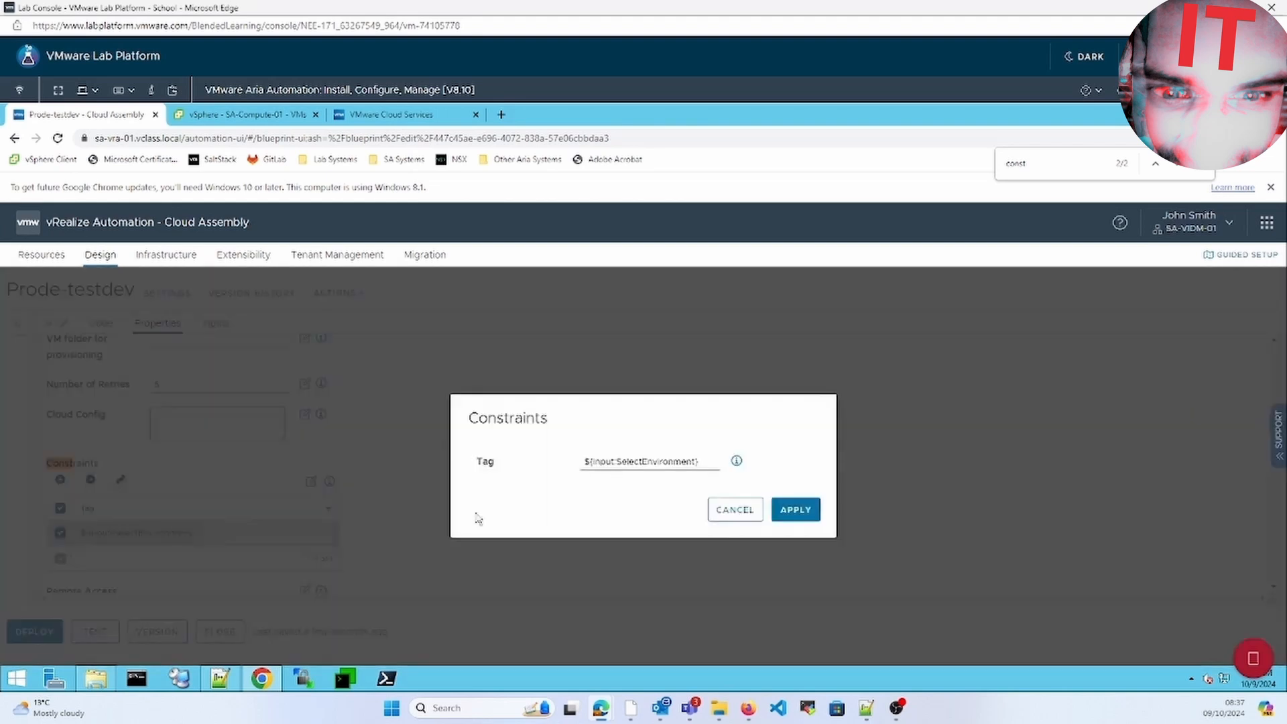
pyautogui.click(655, 463)
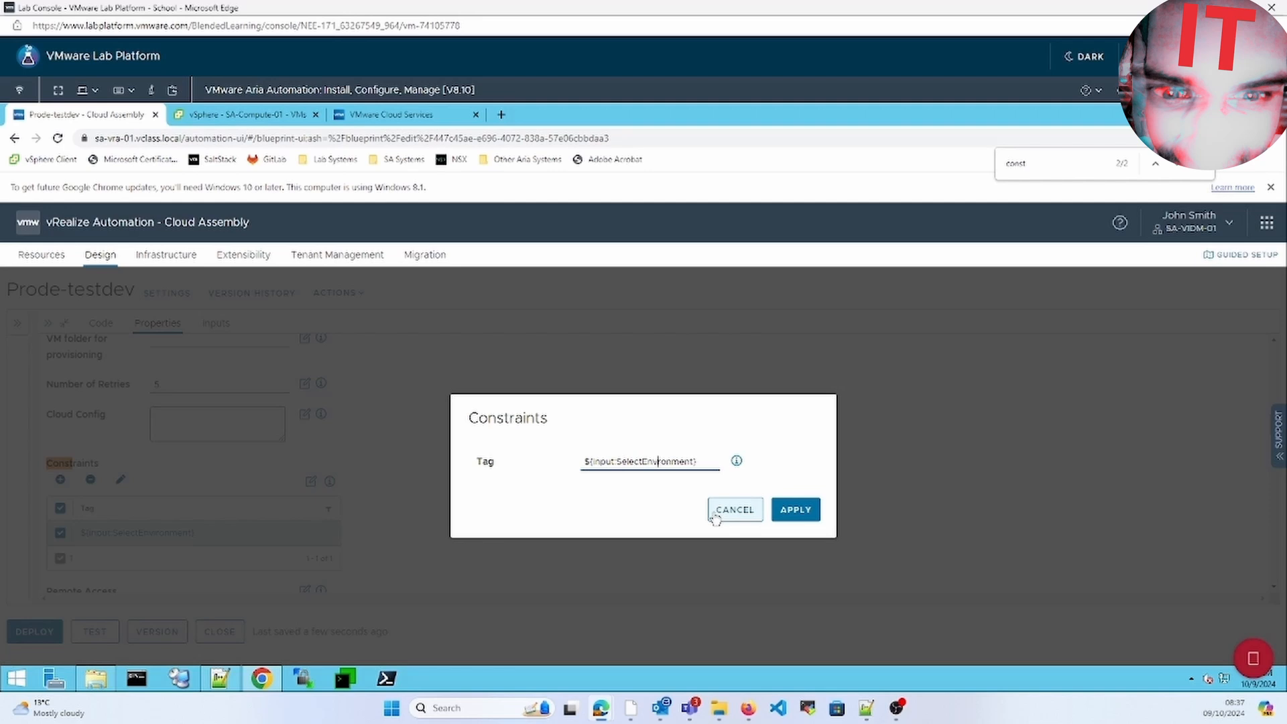
pyautogui.press('Delete')
pyautogui.press('Delete')
pyautogui.press('Delete')
pyautogui.press('Delete')
pyautogui.press('Delete')
pyautogui.click(798, 524)
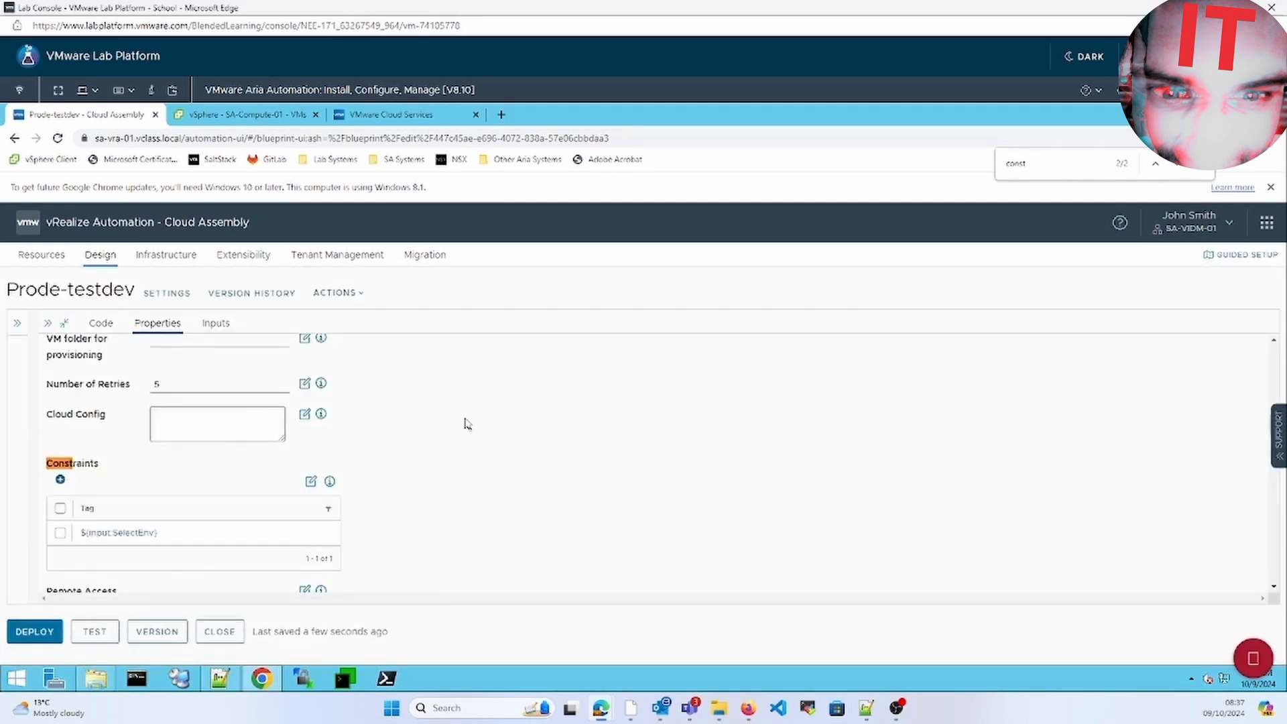
# Step: Recheck the template input's name and change the machine's constraint tag to ${input:selecEnv}
pyautogui.click(214, 326)
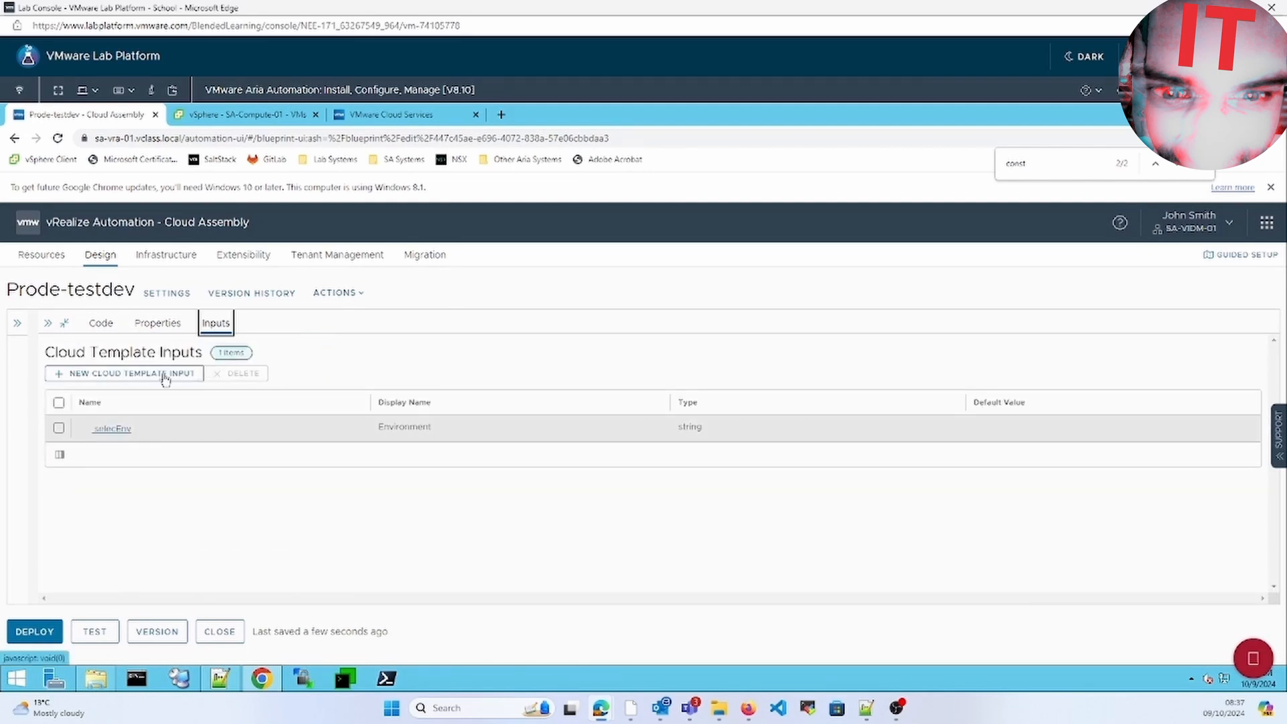
pyautogui.click(177, 327)
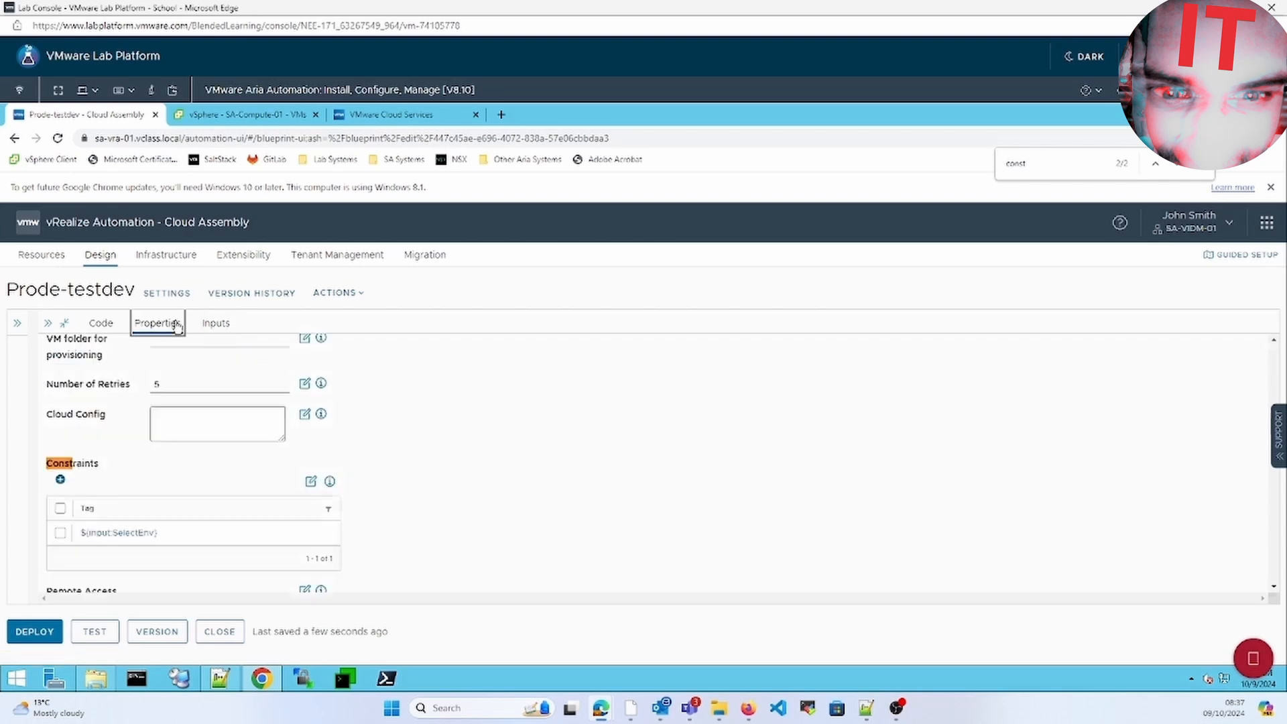
pyautogui.click(60, 533)
pyautogui.click(120, 479)
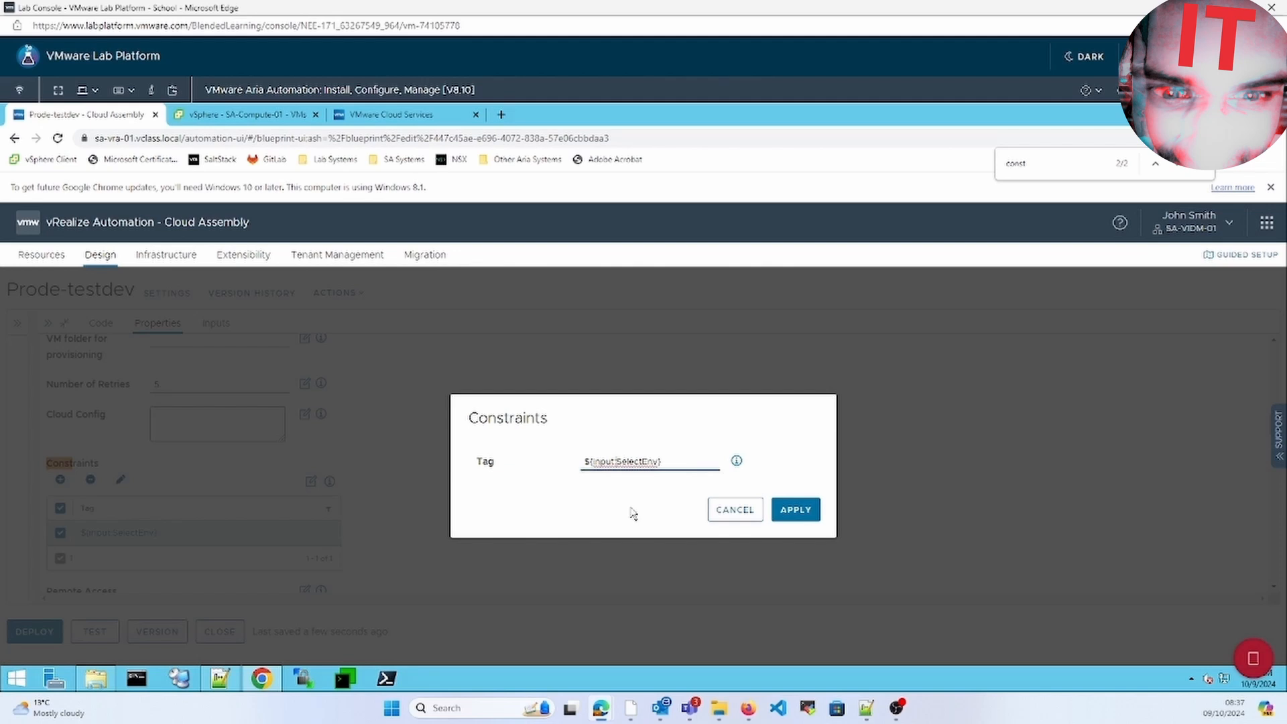
pyautogui.press('BackSpace')
pyautogui.write('s')
pyautogui.click(809, 505)
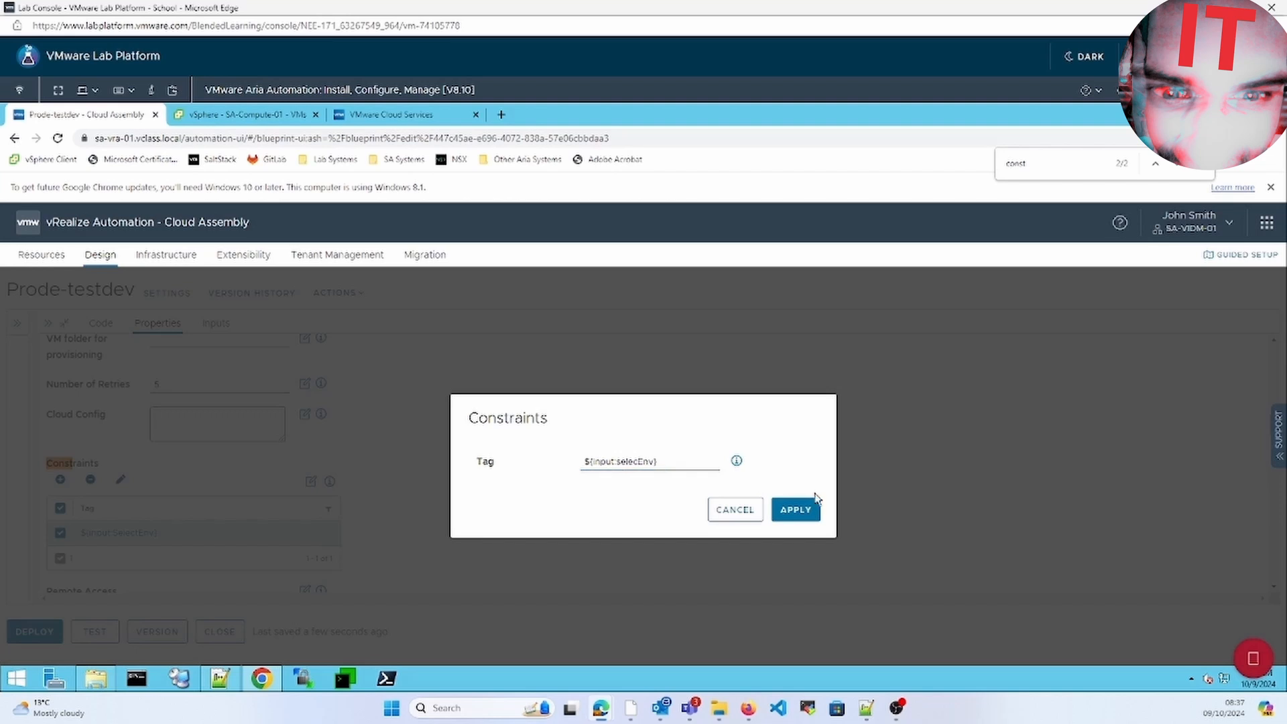
pyautogui.click(801, 514)
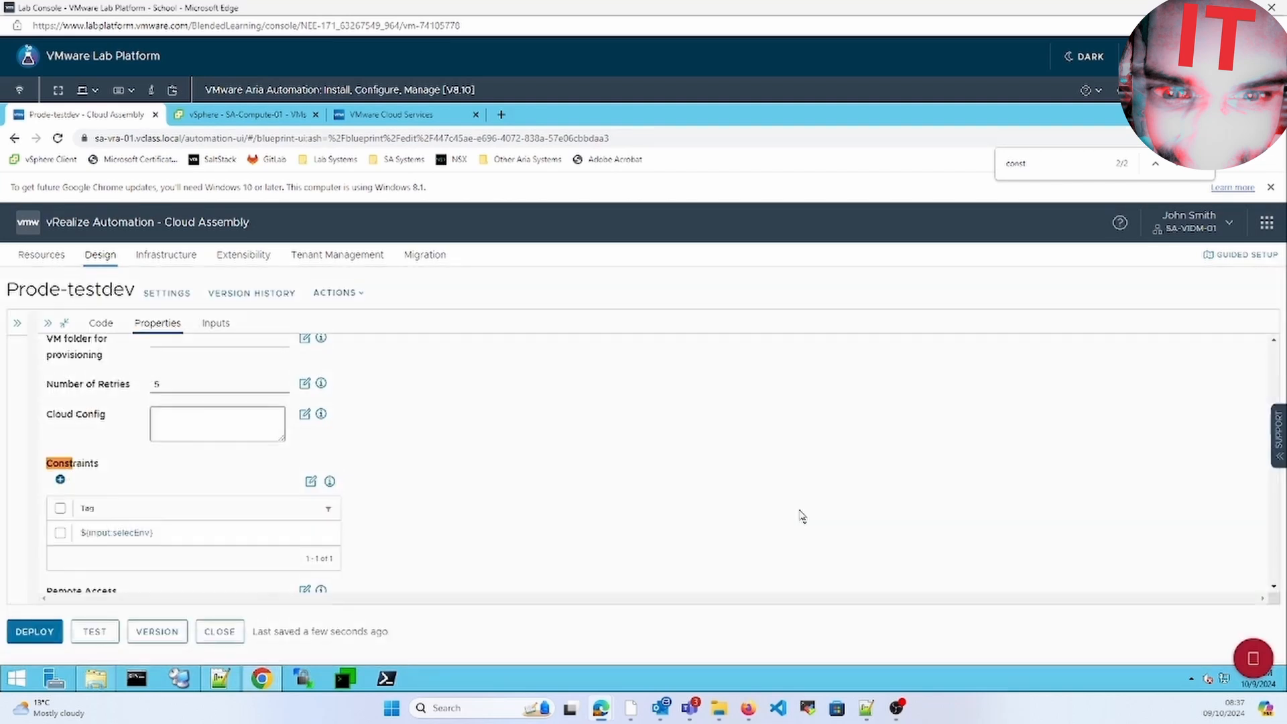
# Step: Delete the storage block with its maxDiskCapacityInGB and bootDiskCapacityInGB lines from Cloud_vSphere_Machine_1 in the template code
pyautogui.click(212, 324)
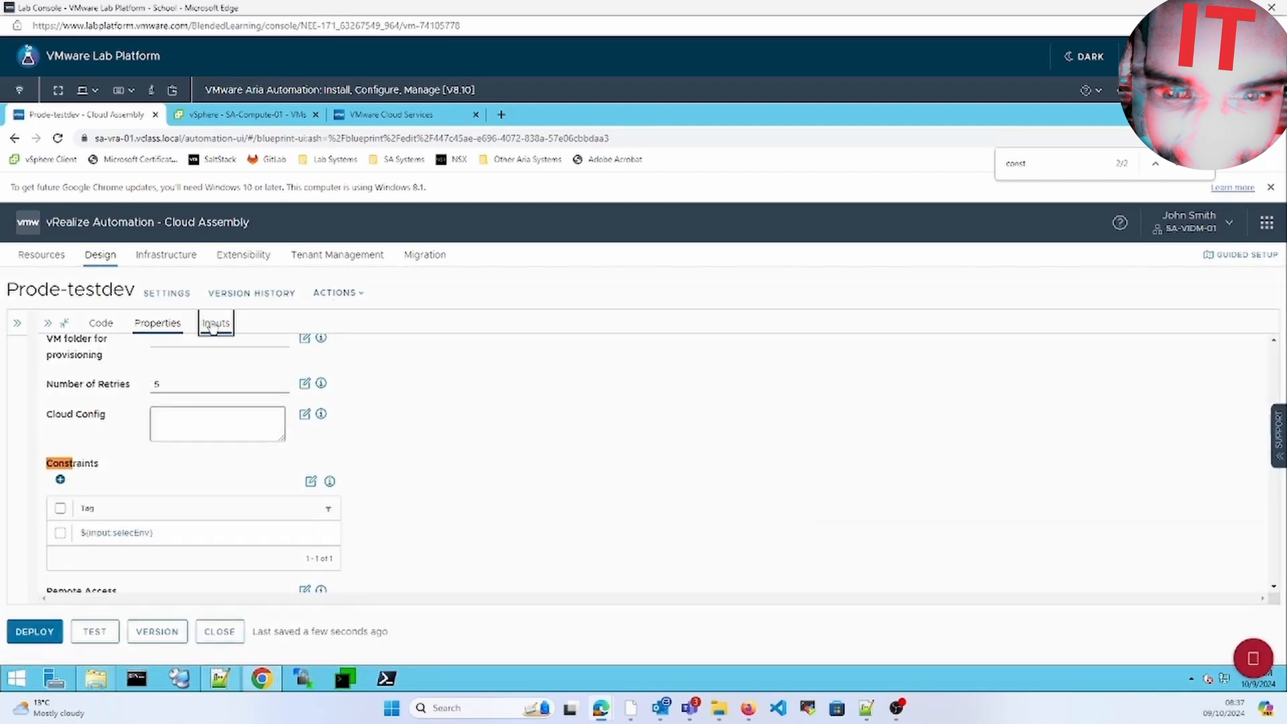
pyautogui.click(167, 324)
pyautogui.click(95, 325)
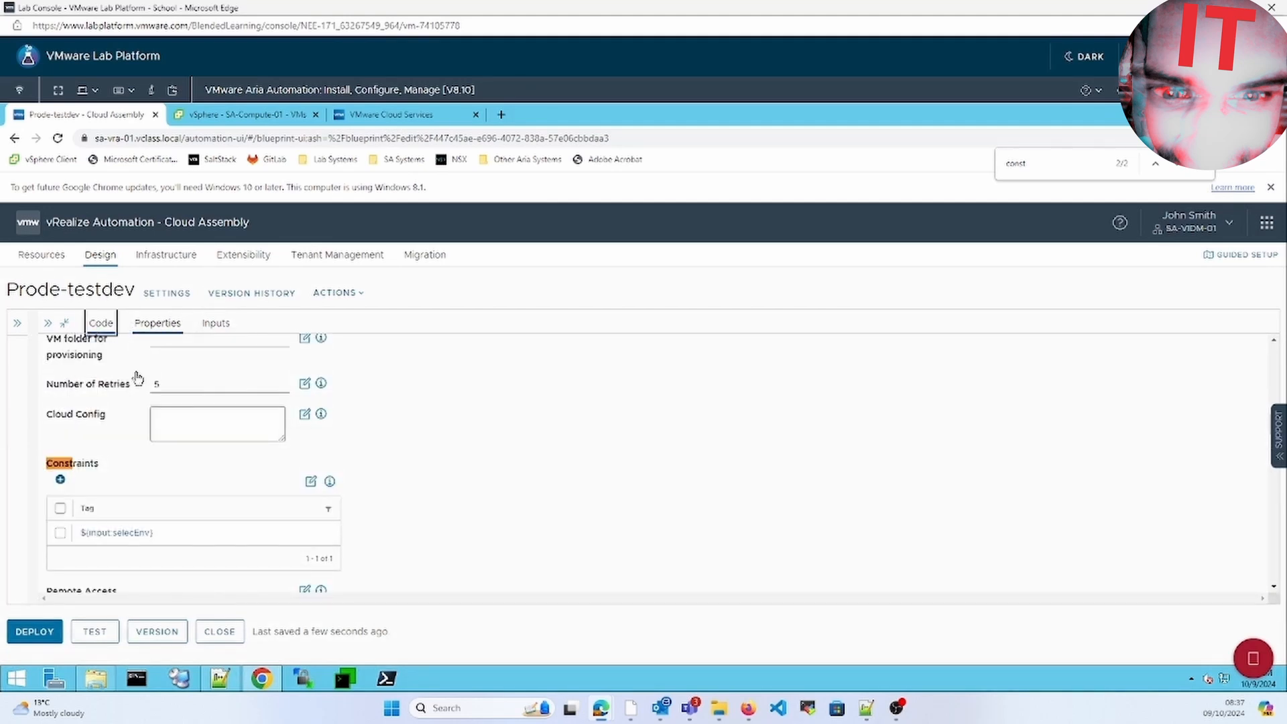
pyautogui.click(311, 525)
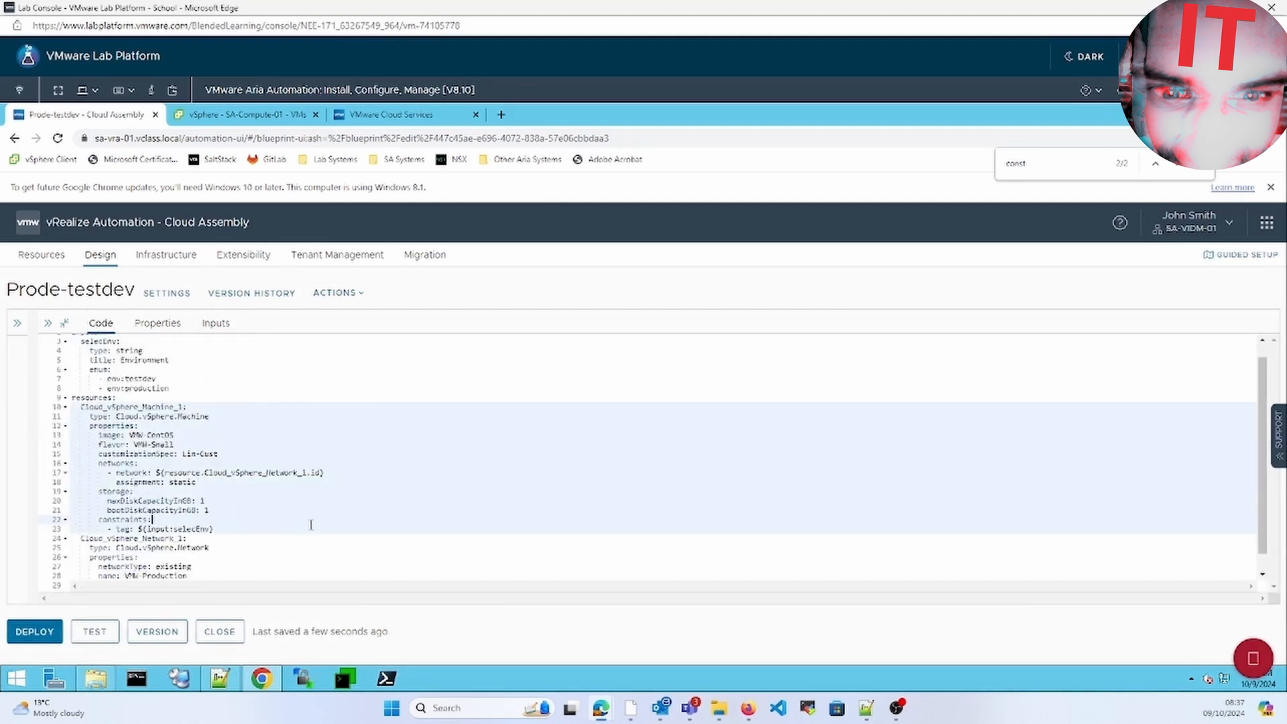
pyautogui.press('Right')
pyautogui.press('Up')
pyautogui.press('Up')
pyautogui.press('Up')
pyautogui.press('Up')
pyautogui.hotkey('shift', 'Down')
pyautogui.hotkey('shift', 'Down')
pyautogui.hotkey('shift', 'Down')
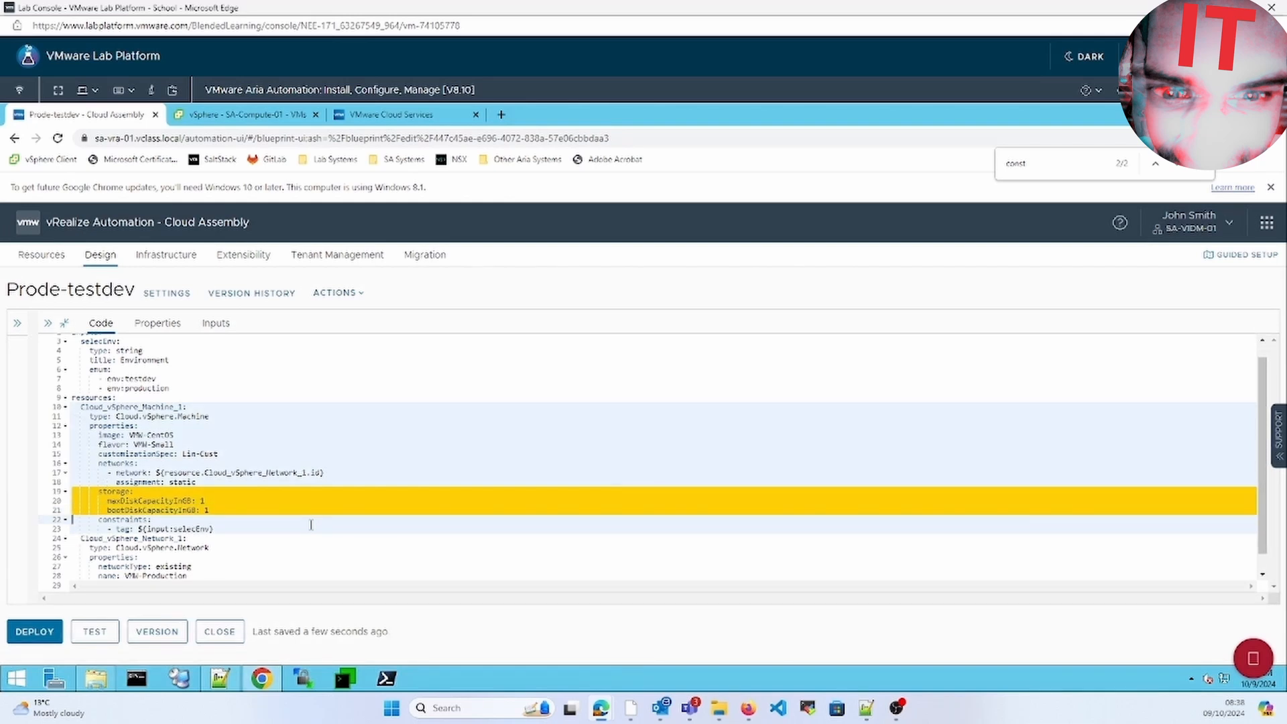
pyautogui.press('Delete')
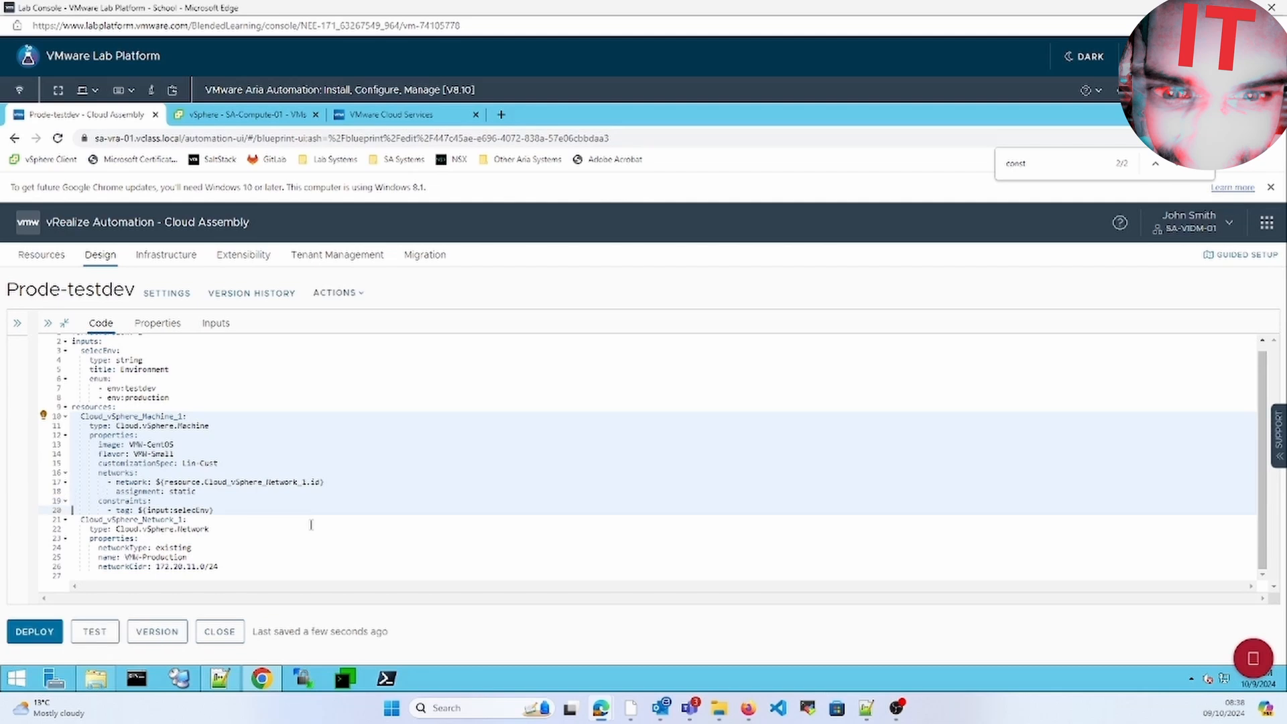
# Step: Review the network and machine definitions in the template code, from Cloud_vSphere_Network_1 up to the machine's flavor
pyautogui.click(311, 525)
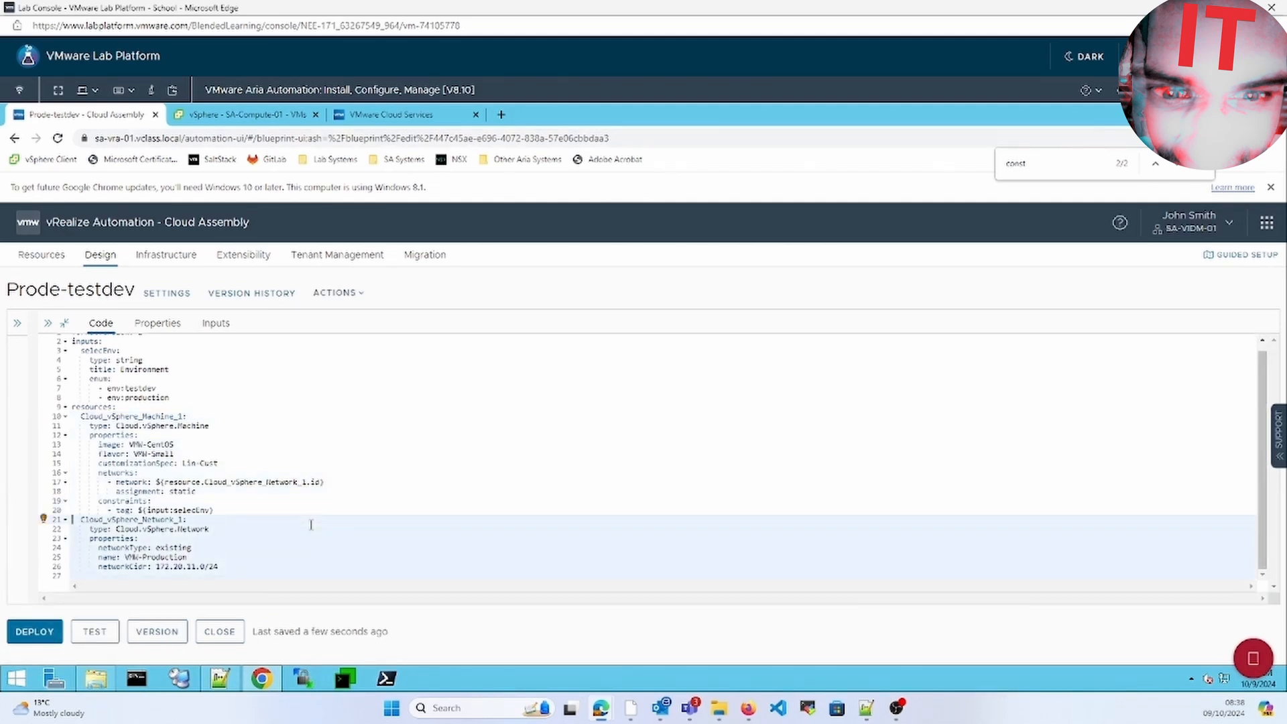
pyautogui.press('Up')
pyautogui.press('Up')
pyautogui.press('Up')
pyautogui.press('Up')
pyautogui.press('Up')
pyautogui.press('Up')
pyautogui.press('Up')
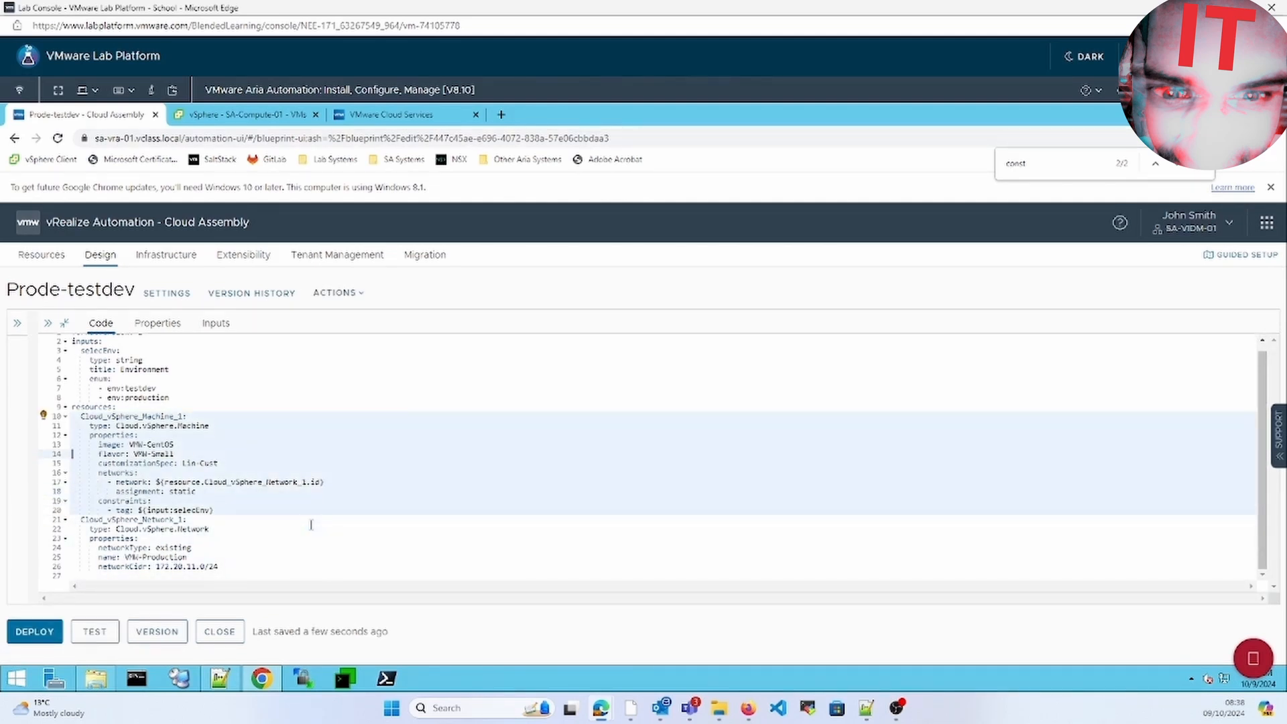
# Step: Review the template code from the machine's flavor up through the selecEnv input to formatVersion on the first line
pyautogui.press('Up')
pyautogui.press('Up')
pyautogui.press('Up')
pyautogui.press('Up')
pyautogui.press('Up')
pyautogui.press('Up')
pyautogui.press('Up')
pyautogui.press('Up')
pyautogui.press('Up')
pyautogui.press('Up')
pyautogui.press('Up')
pyautogui.press('Up')
pyautogui.press('Up')
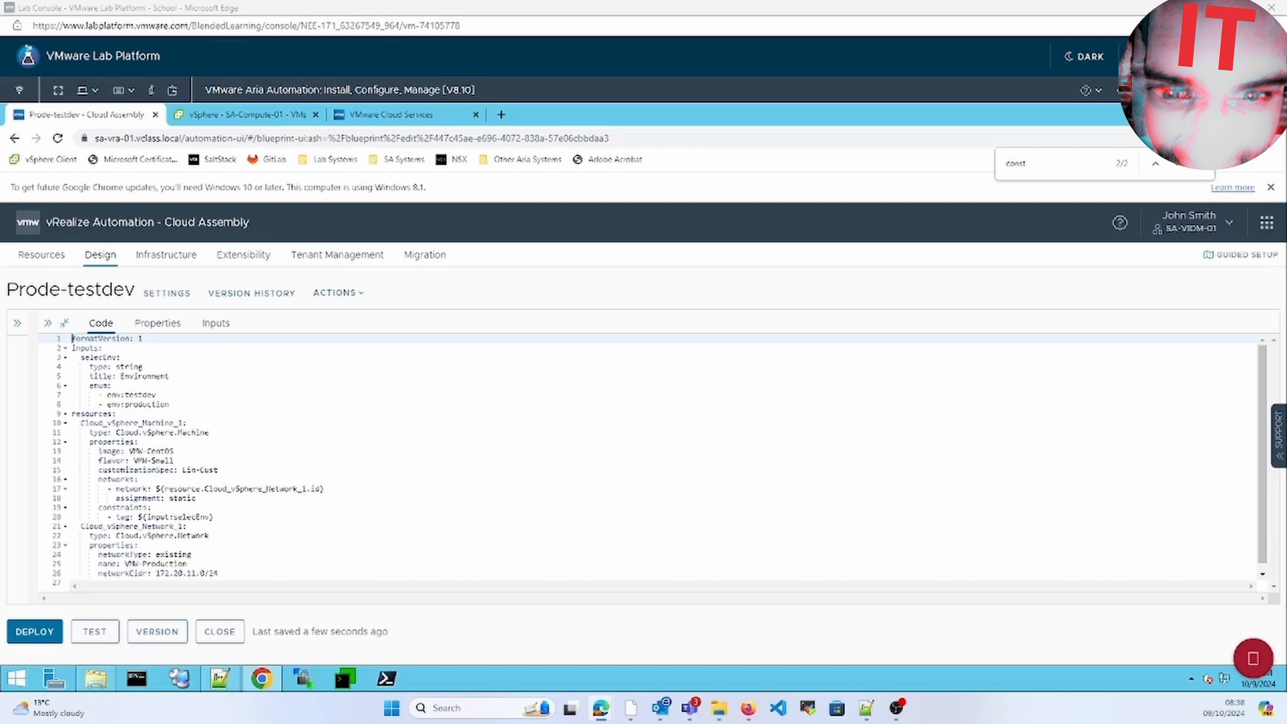
# Step: Run a test of the Prode-testdev template and close the test results
pyautogui.click(93, 632)
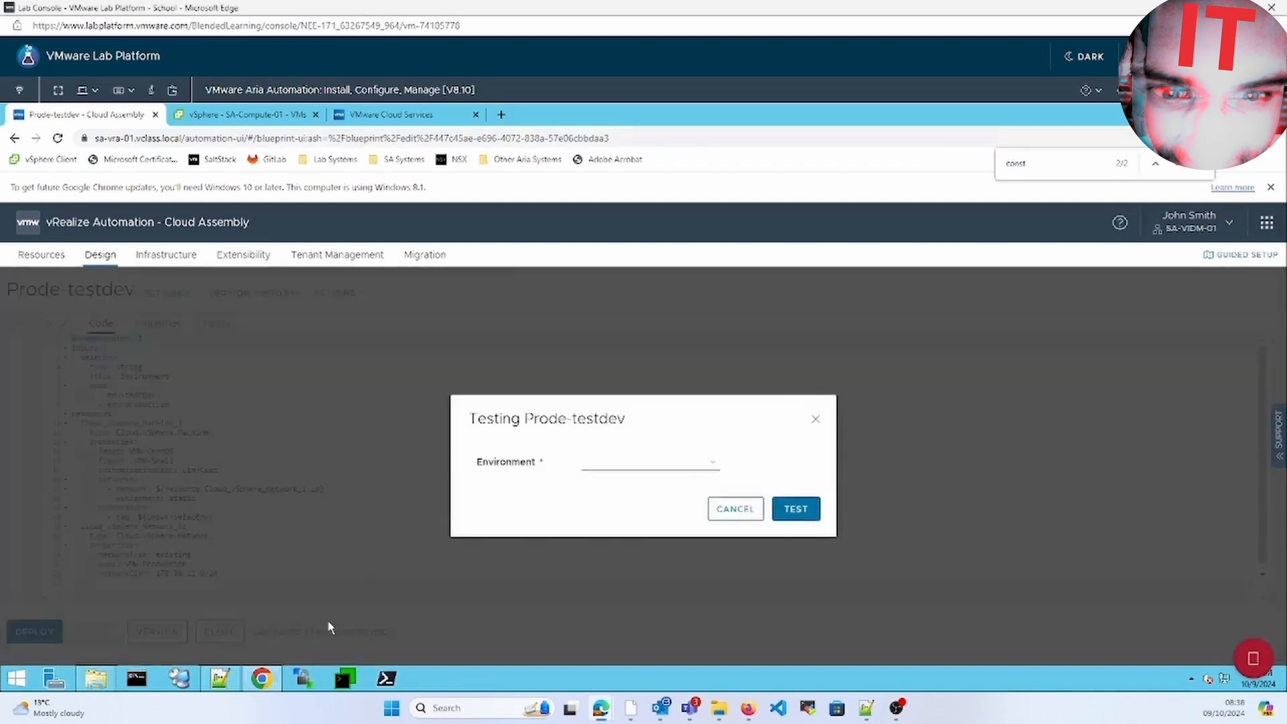
pyautogui.click(791, 511)
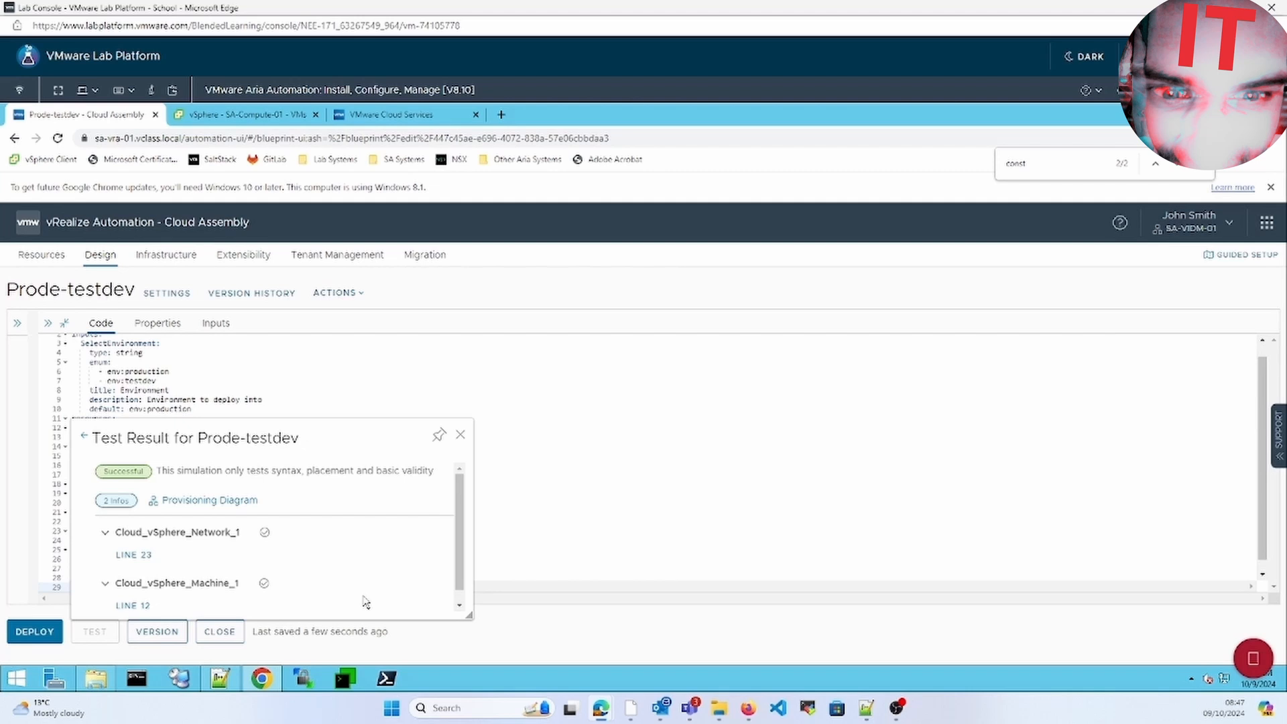
pyautogui.click(460, 435)
# Step: Deploy Prode-testdev as a new deployment named Production, using the Current Draft version and the env:production environment
pyautogui.click(39, 629)
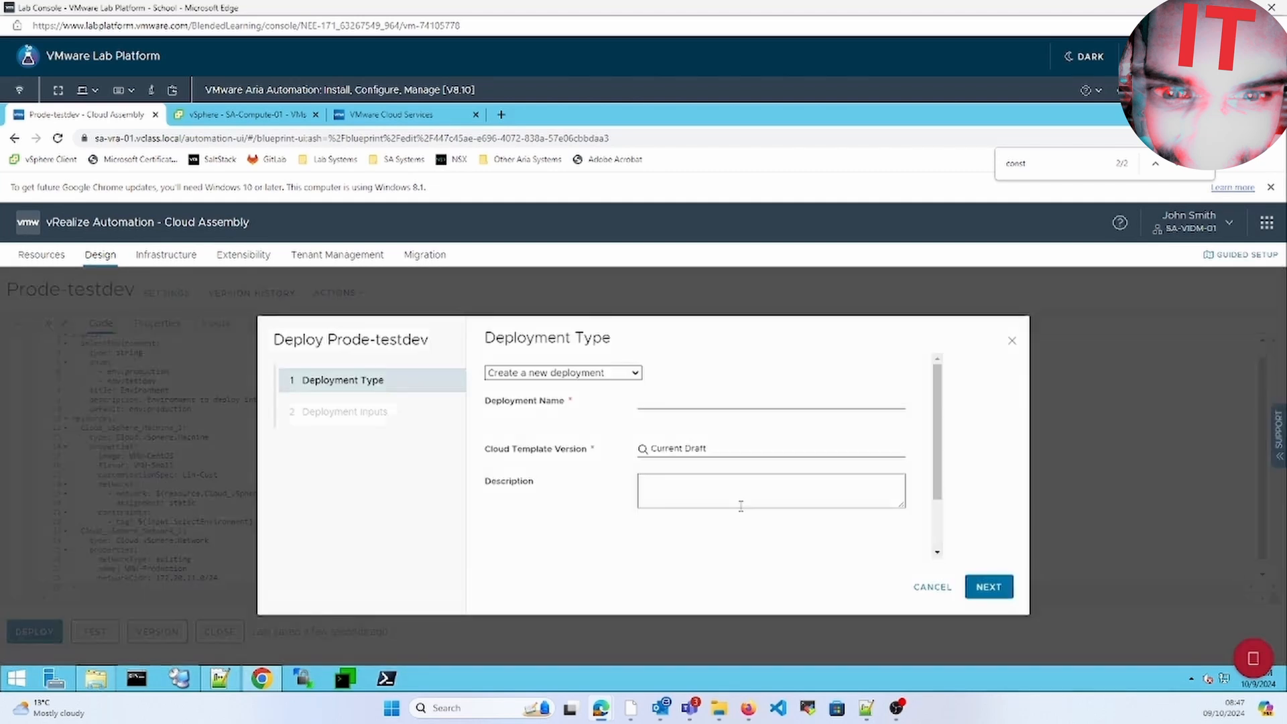
pyautogui.click(674, 403)
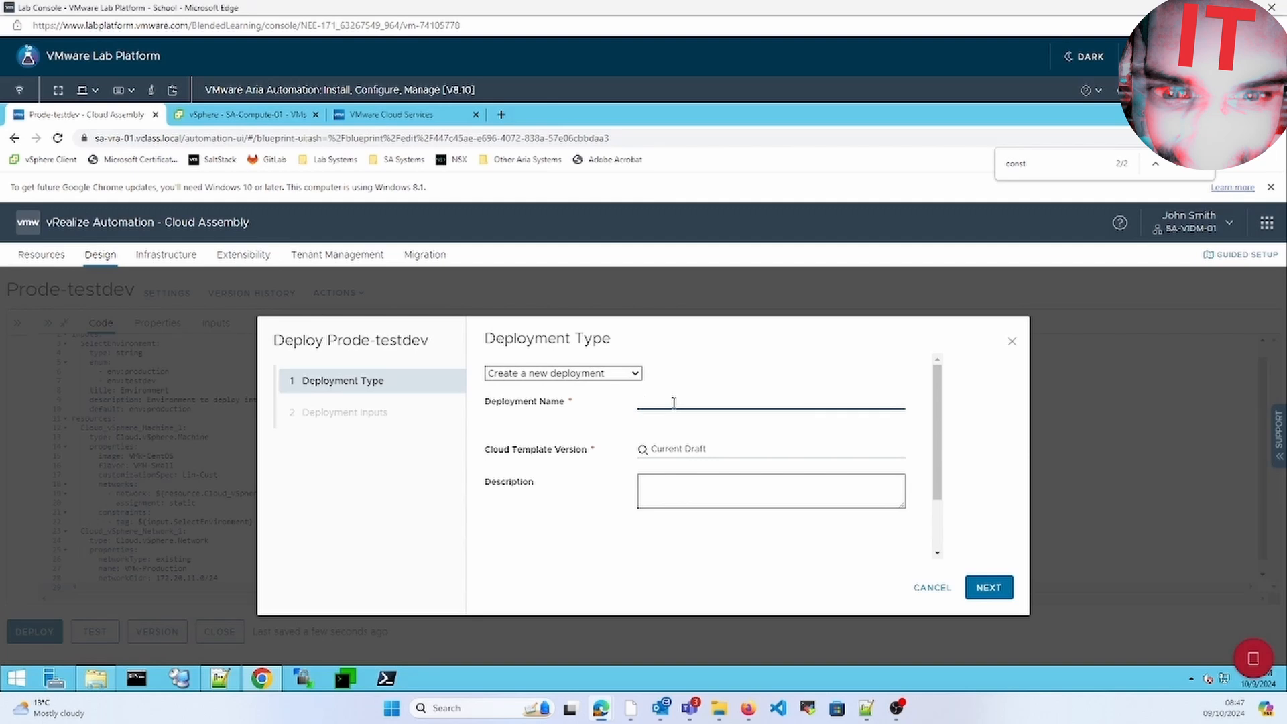
pyautogui.write('Production')
pyautogui.click(684, 448)
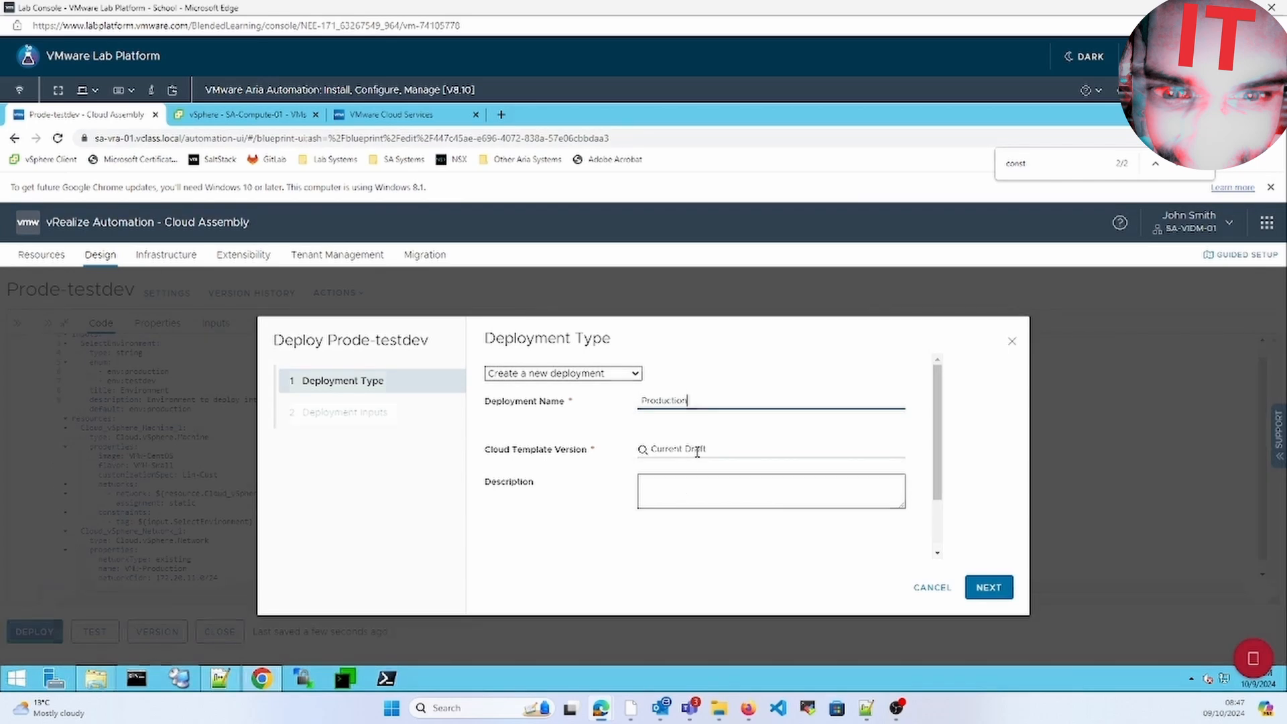
pyautogui.click(699, 483)
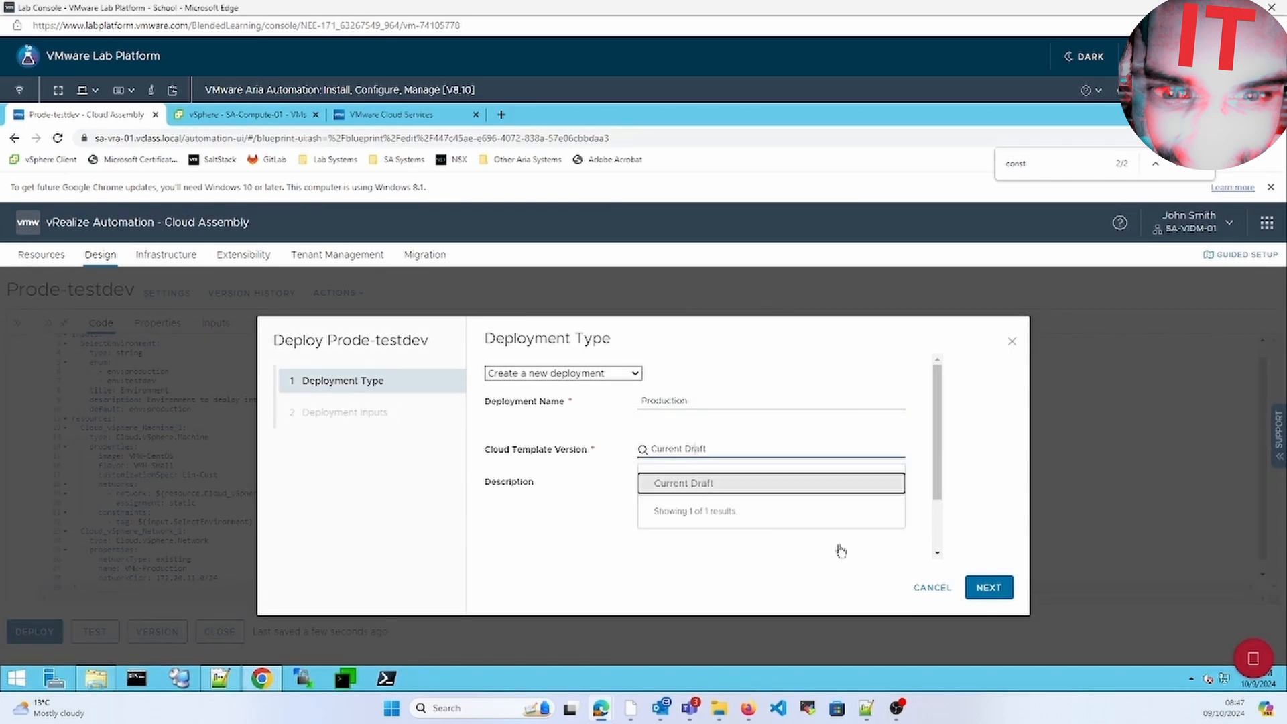
pyautogui.click(974, 590)
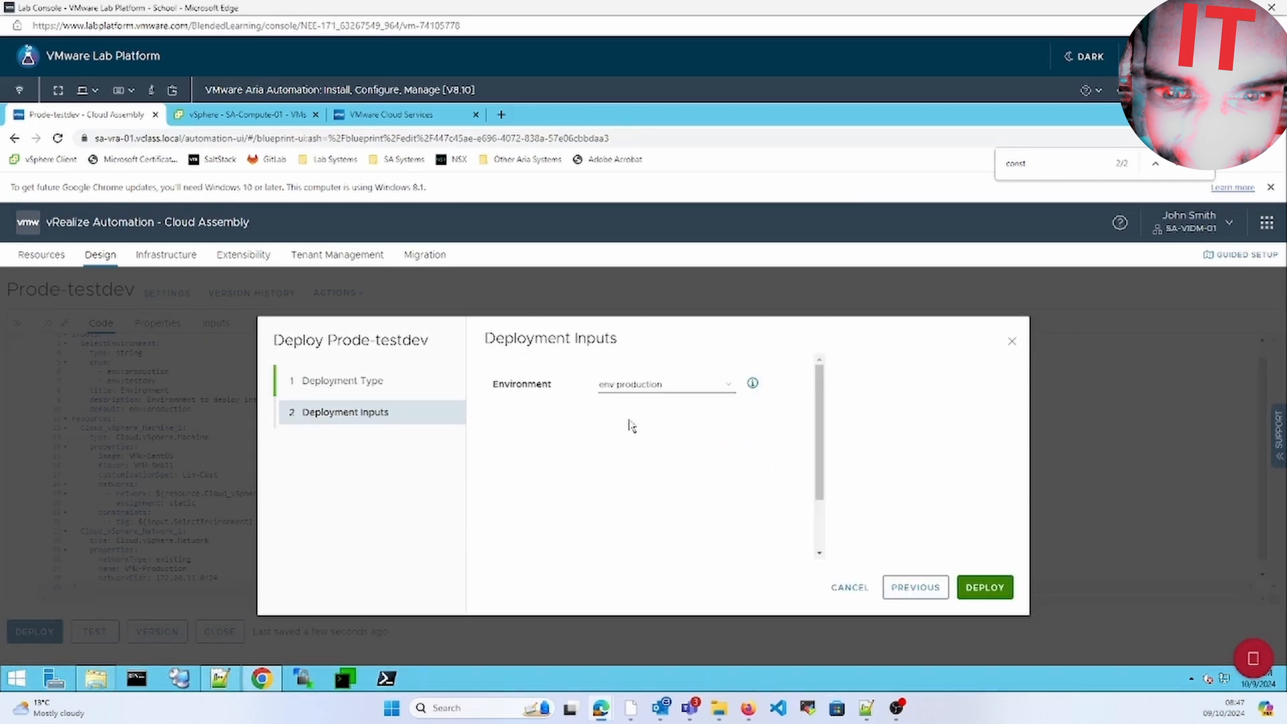
pyautogui.click(975, 589)
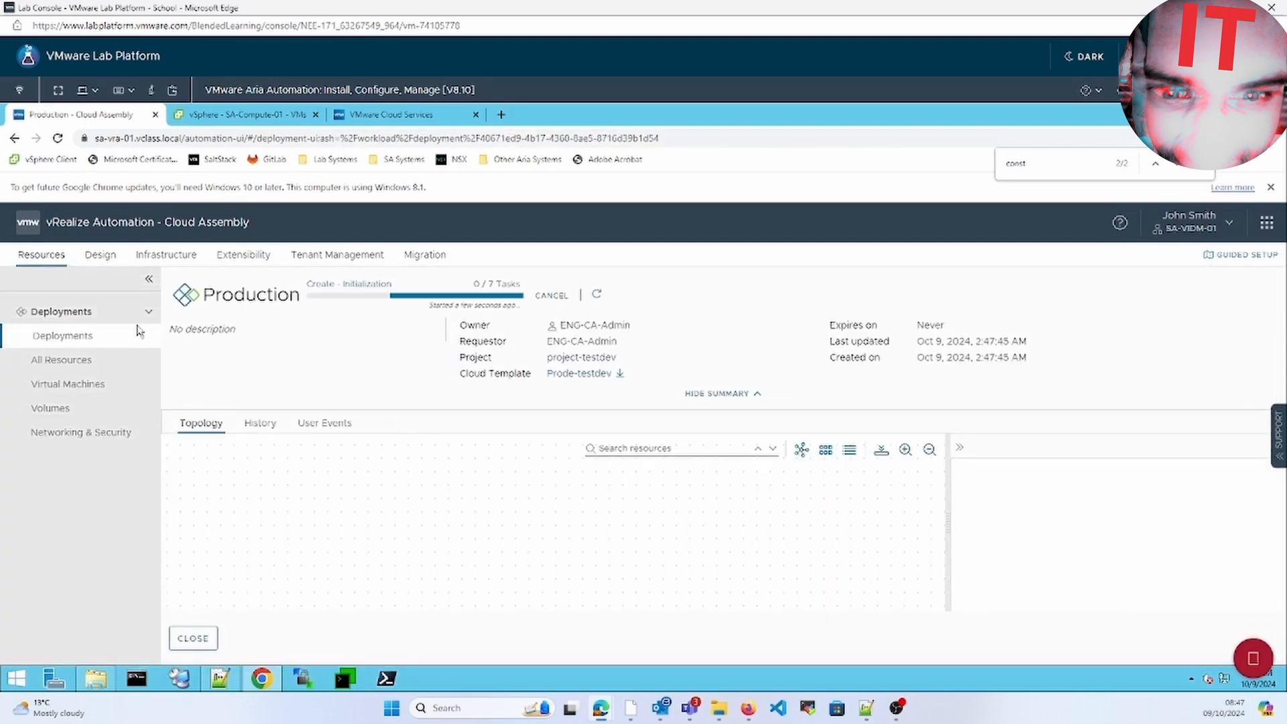
# Step: Return to the Prode-testdev design and deploy it as a new deployment named test with the env:testdev environment
pyautogui.click(101, 257)
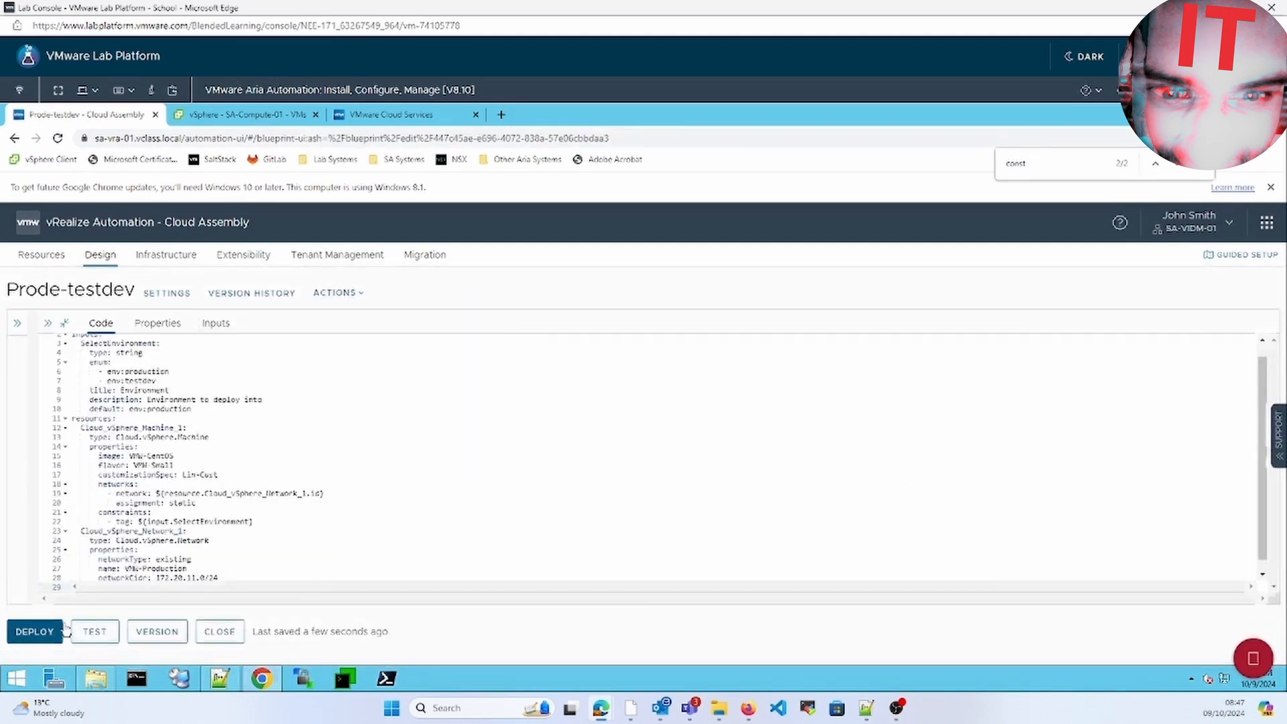
pyautogui.click(34, 631)
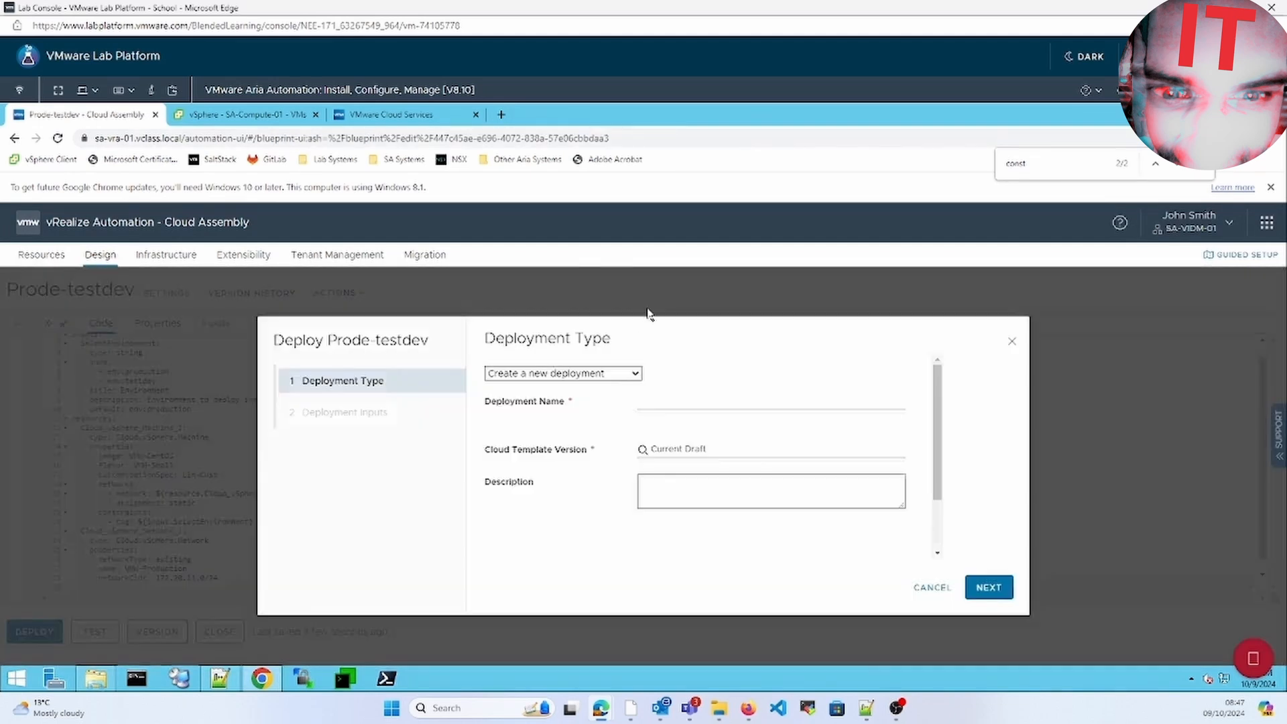
pyautogui.click(654, 402)
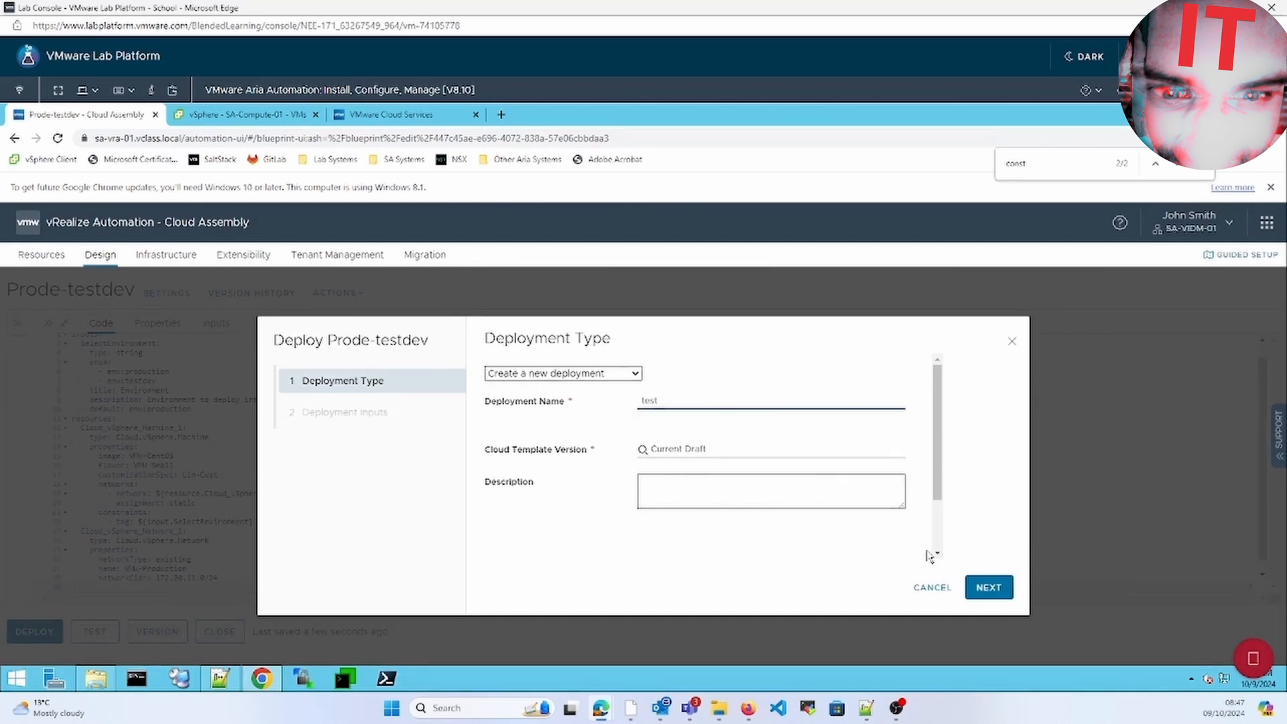
pyautogui.click(879, 446)
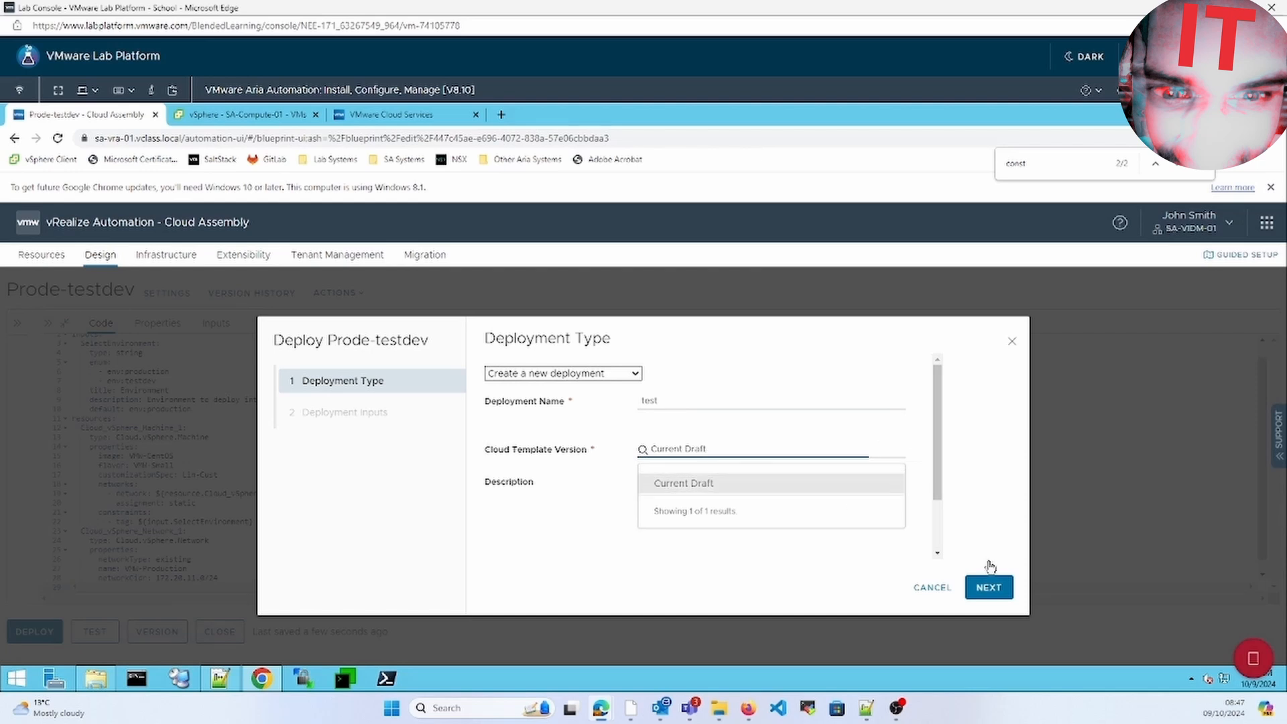
pyautogui.click(987, 585)
pyautogui.click(988, 587)
pyautogui.click(684, 384)
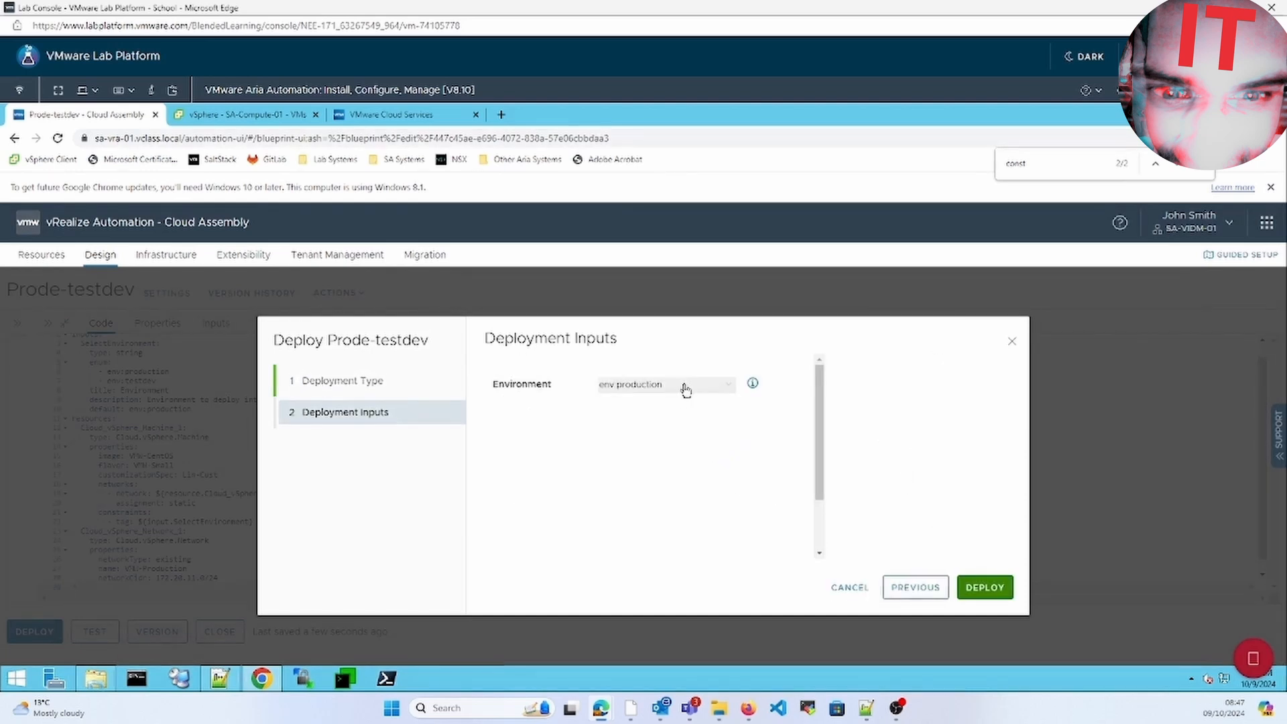
pyautogui.click(670, 423)
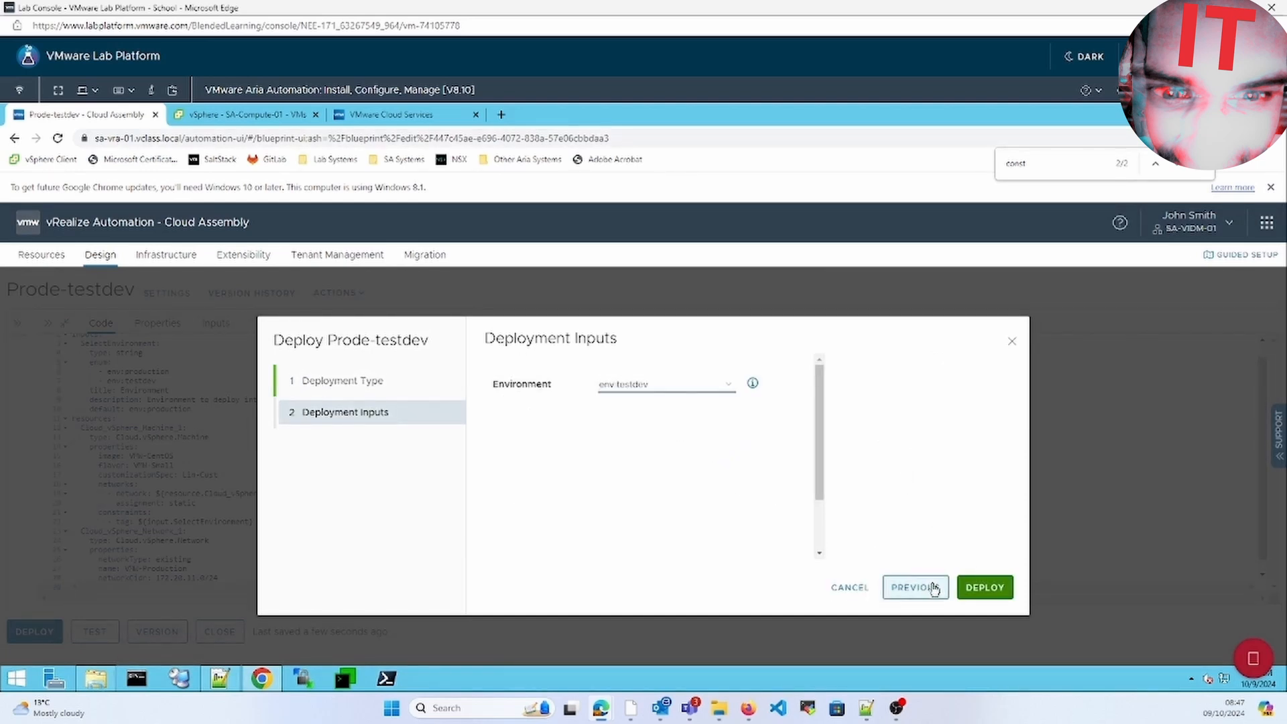
pyautogui.click(985, 587)
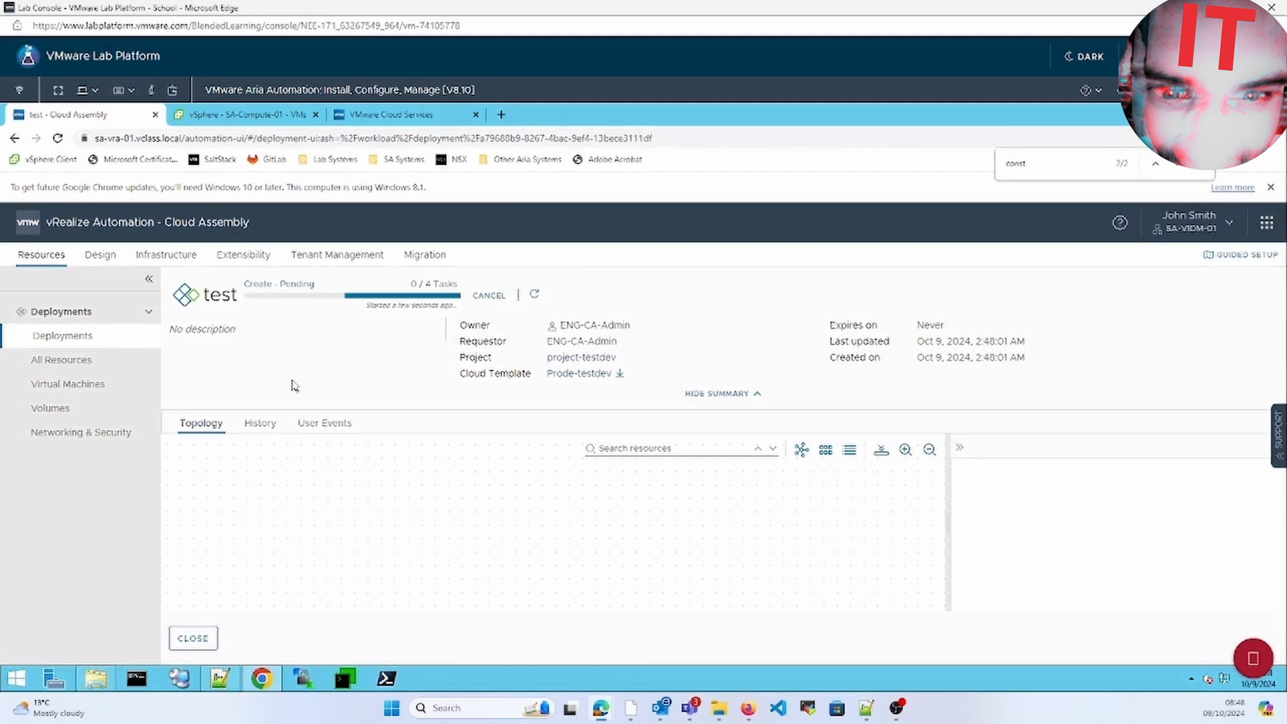
# Step: Check the creation progress of the test deployment and return to the deployments list
pyautogui.click(94, 336)
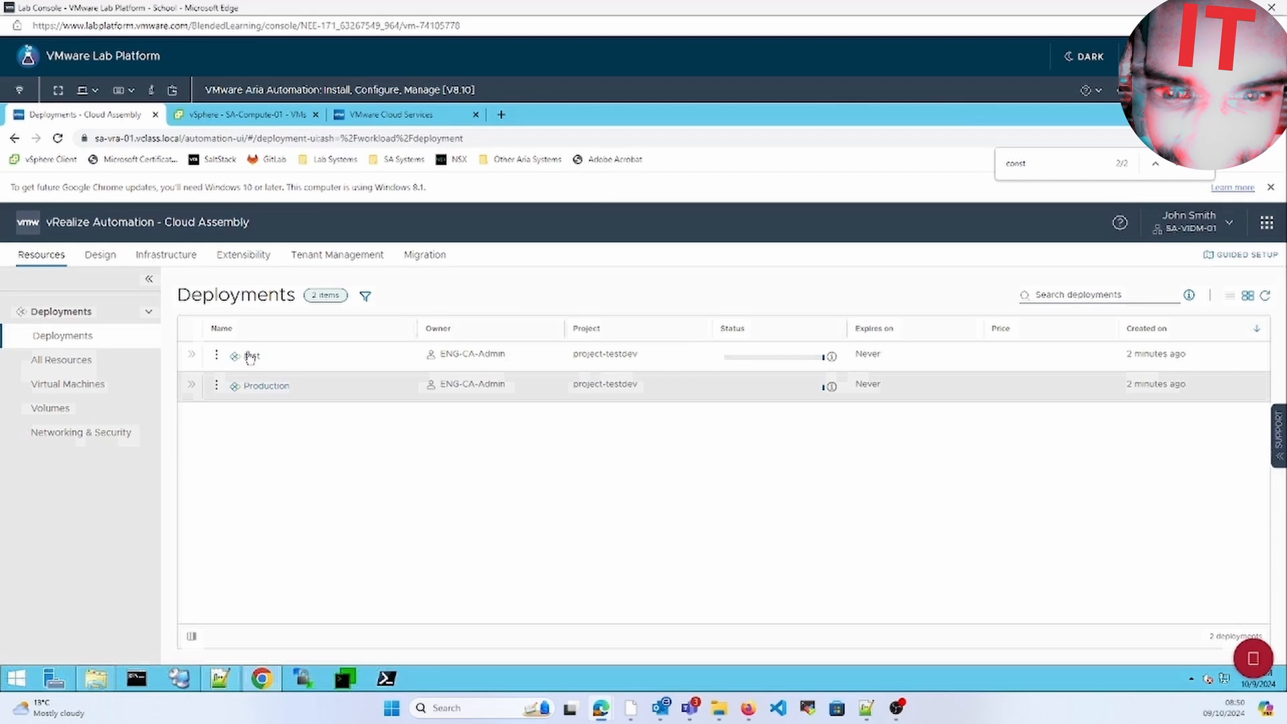
pyautogui.click(251, 356)
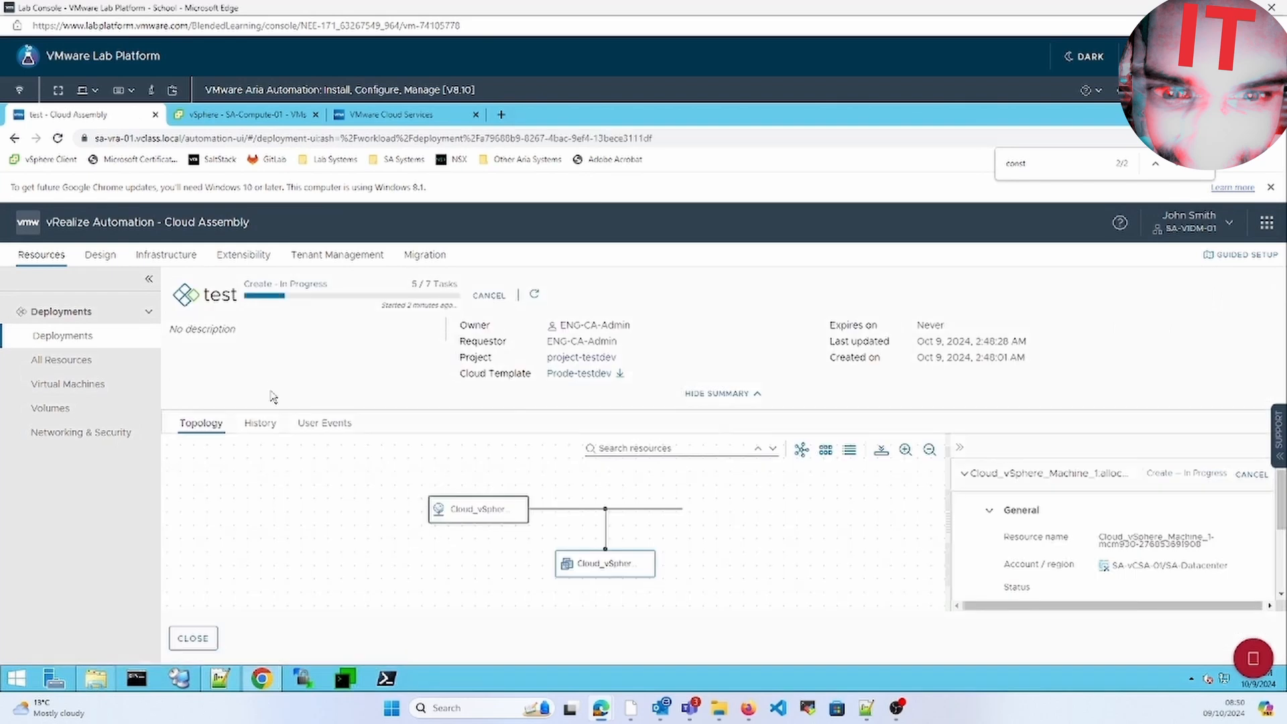
pyautogui.click(86, 336)
# Step: Switch to the vSphere Client and examine the deployed machines under SA-Compute-01 and in the Lab-VMs folder
pyautogui.click(241, 115)
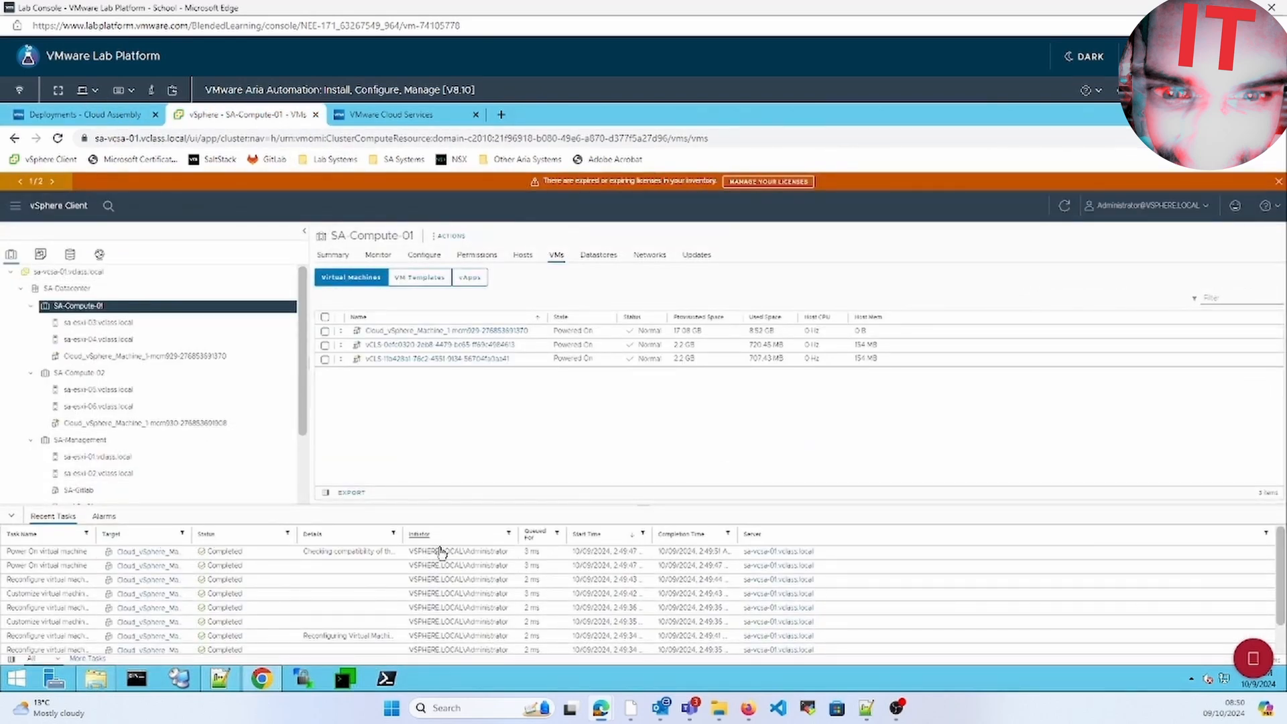
pyautogui.click(331, 254)
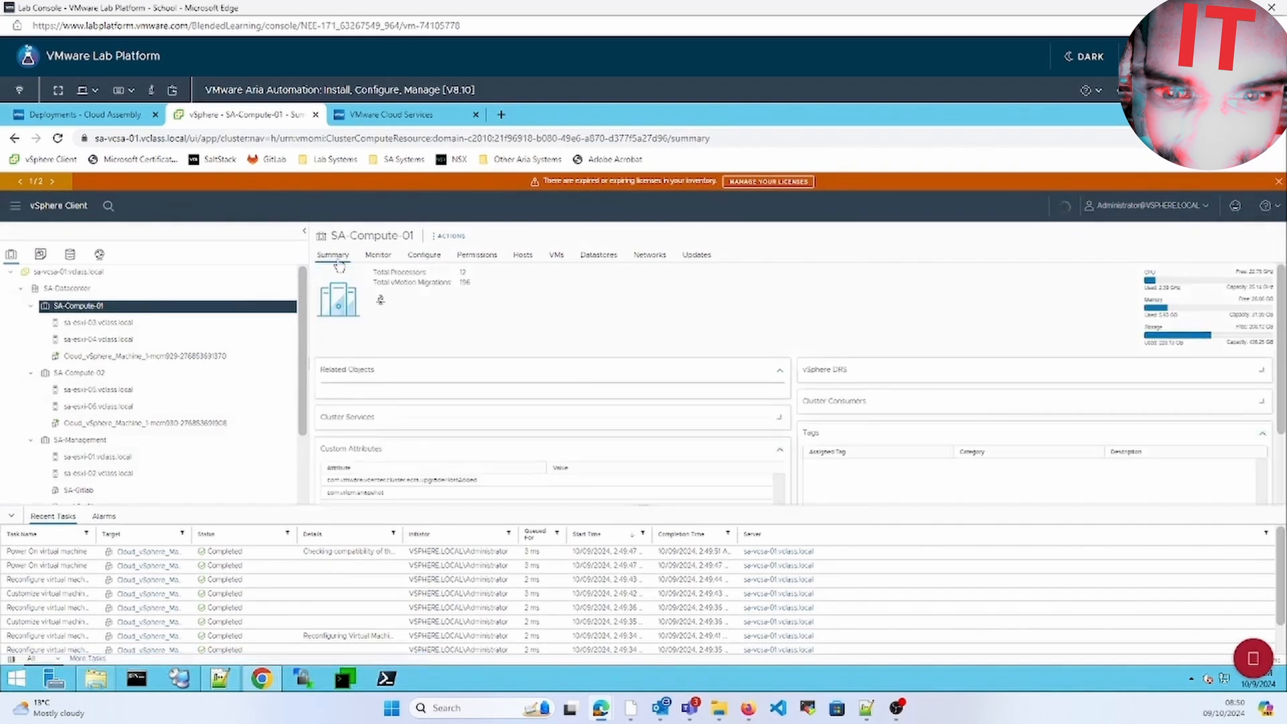
pyautogui.click(557, 257)
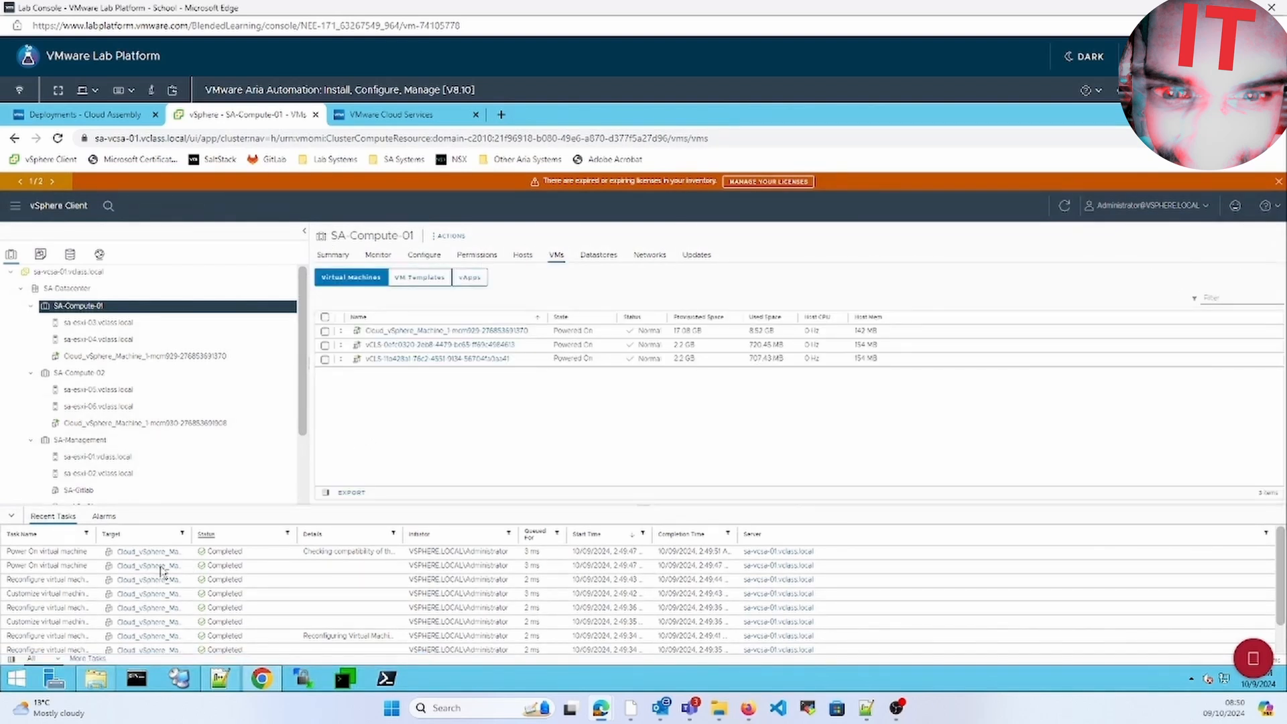
pyautogui.click(67, 288)
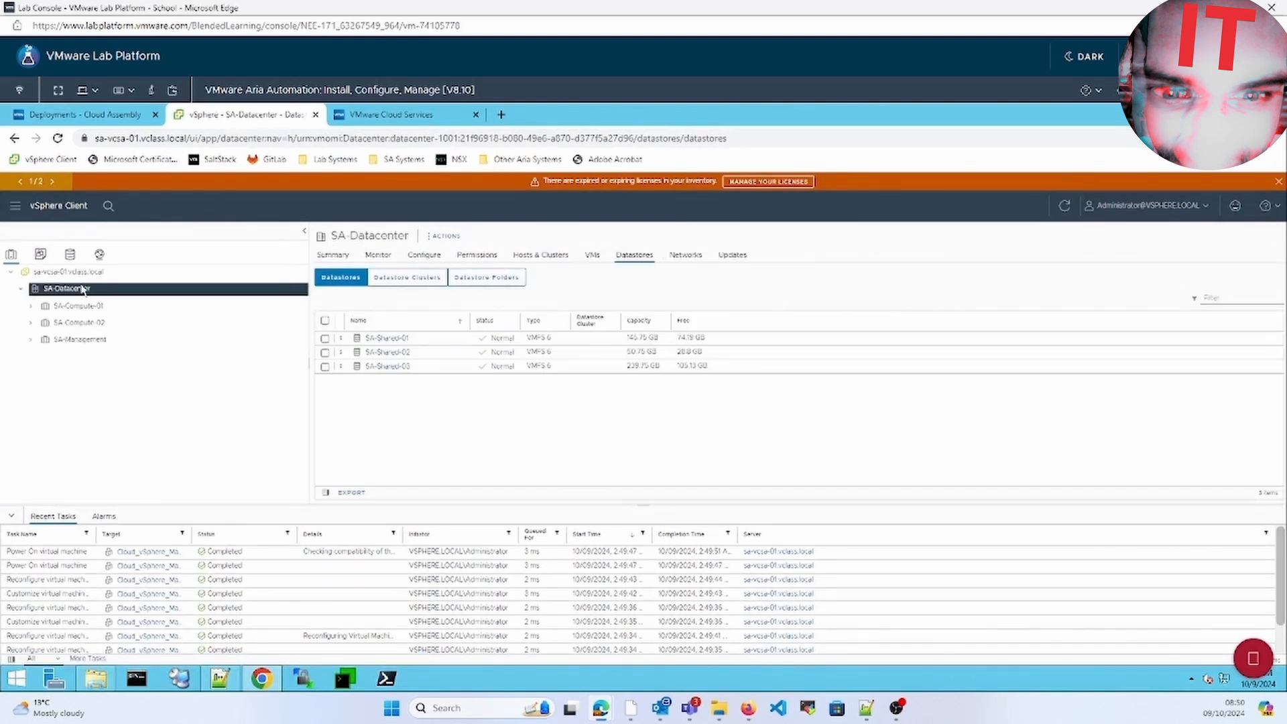
pyautogui.click(93, 308)
pyautogui.click(41, 254)
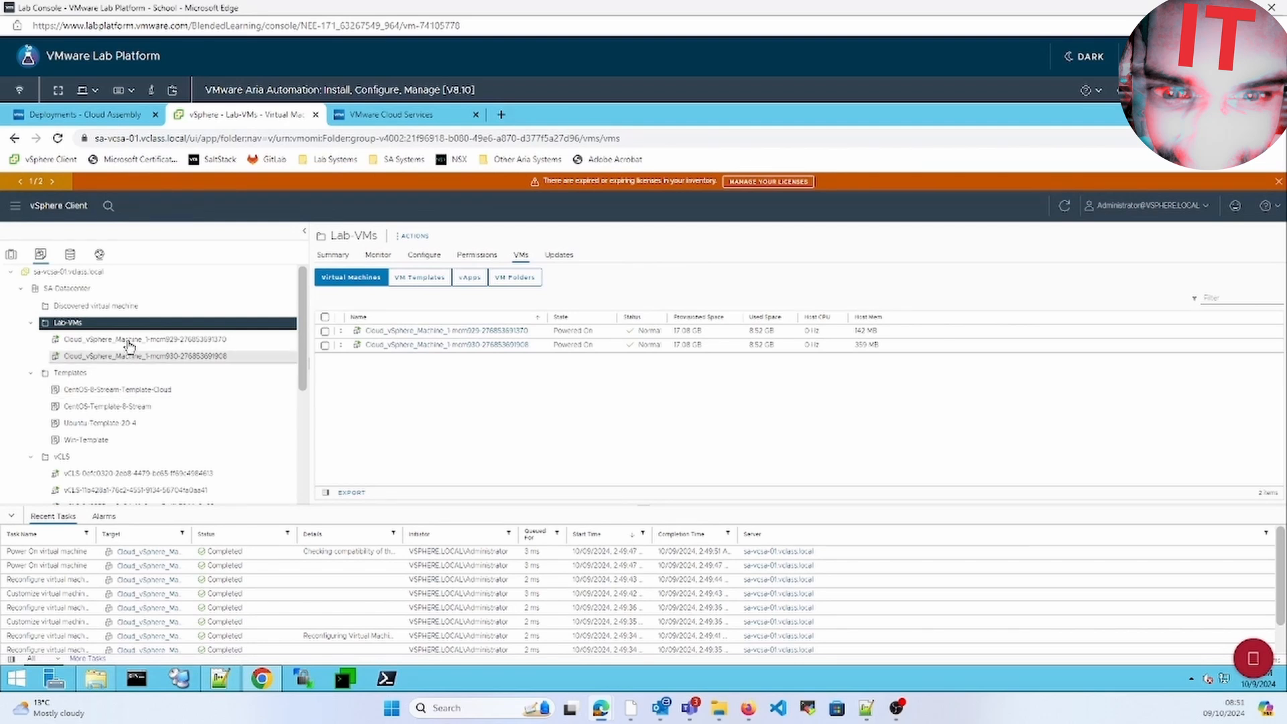
pyautogui.click(129, 341)
pyautogui.click(138, 357)
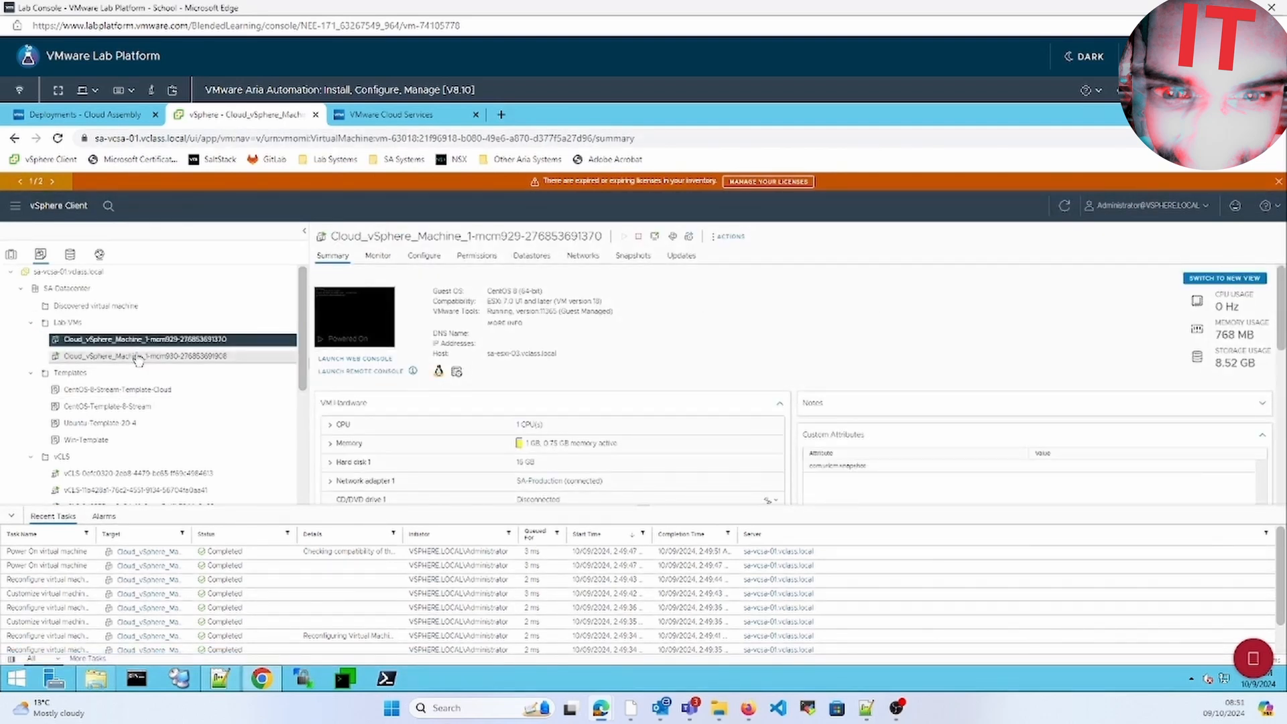
# Step: Switch back to Cloud Assembly and reload the deployments list to check the status of both deployments
pyautogui.click(100, 118)
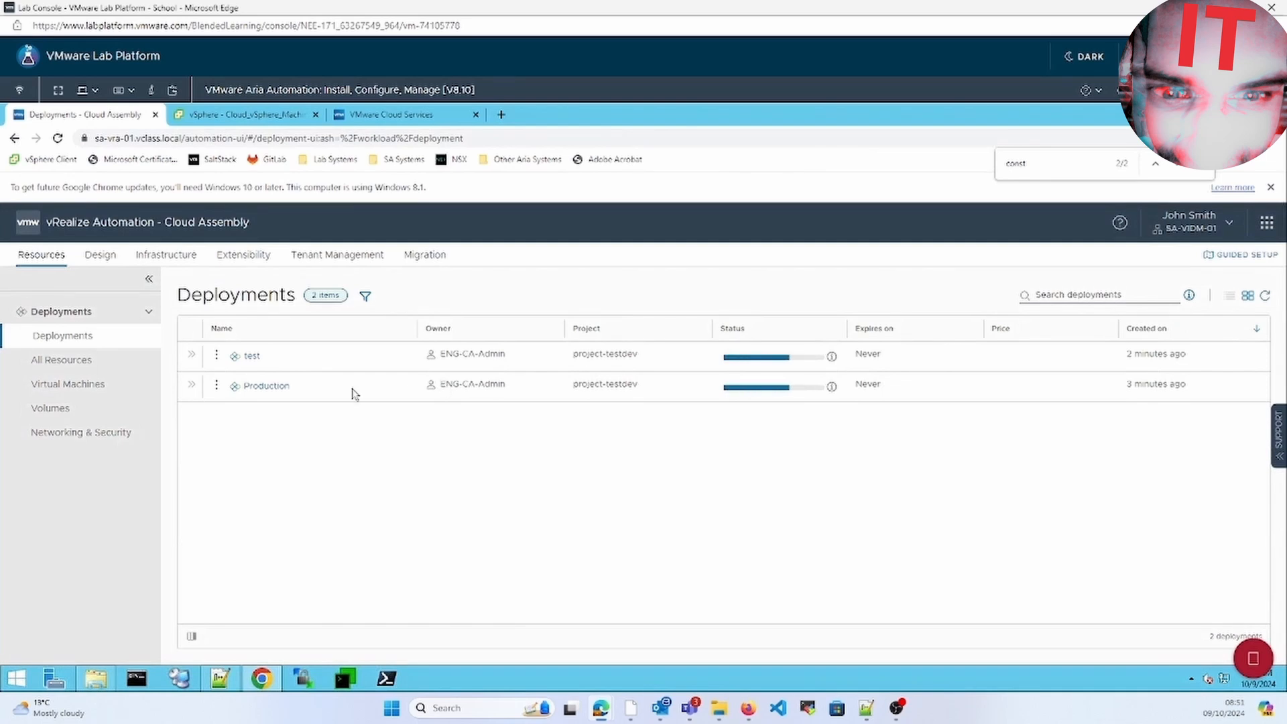
pyautogui.click(81, 359)
pyautogui.click(98, 336)
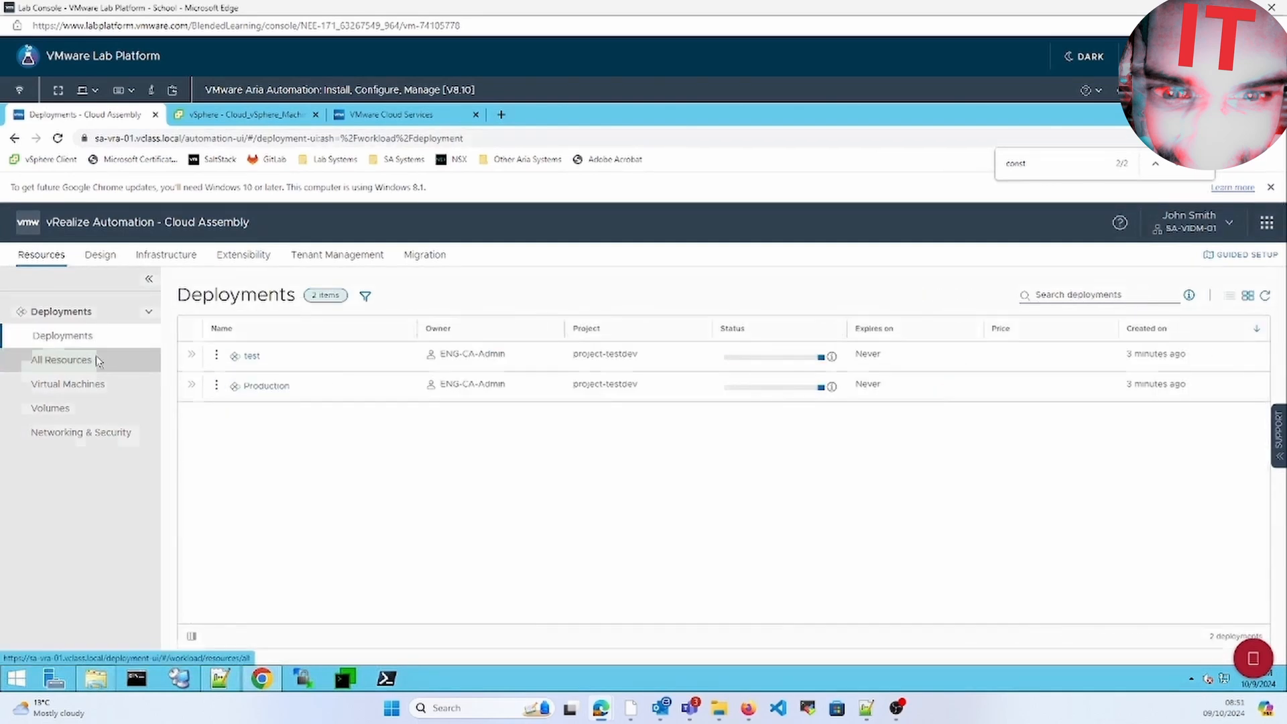
pyautogui.click(96, 359)
pyautogui.click(96, 338)
# Step: Expand the details of the test and Production deployments and open Production to inspect its machine
pyautogui.click(191, 356)
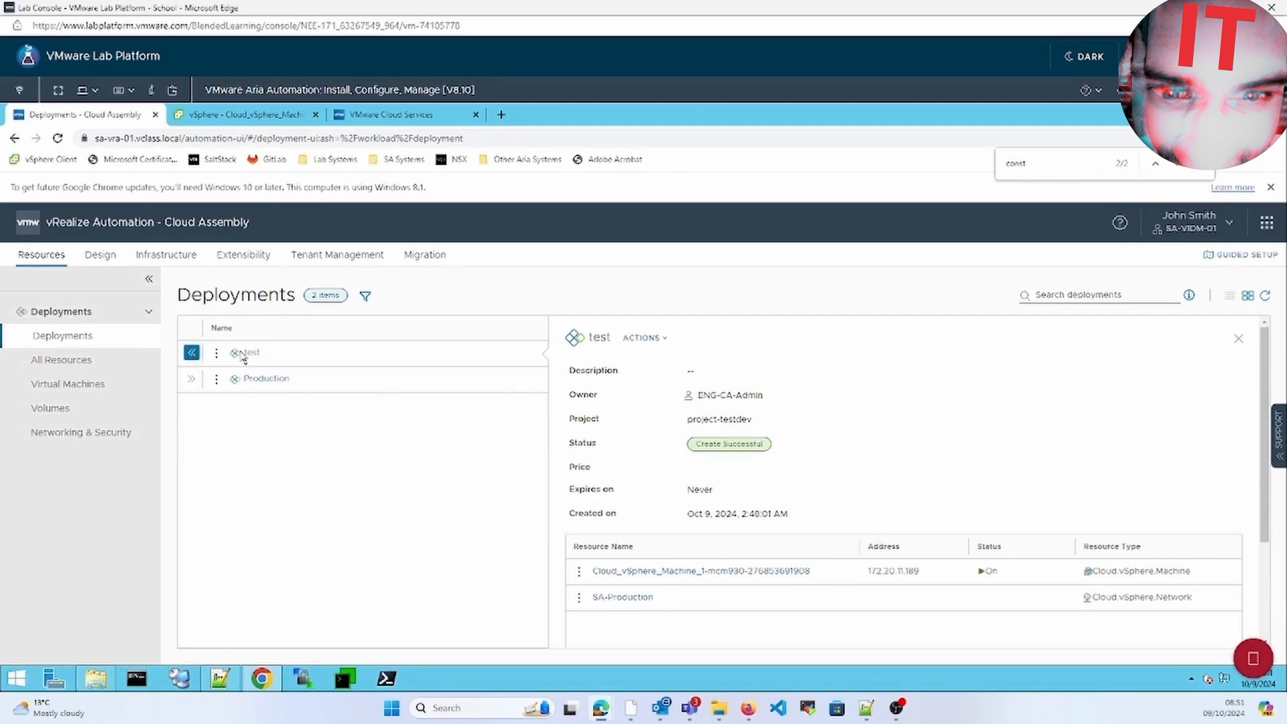
pyautogui.click(191, 381)
pyautogui.click(267, 379)
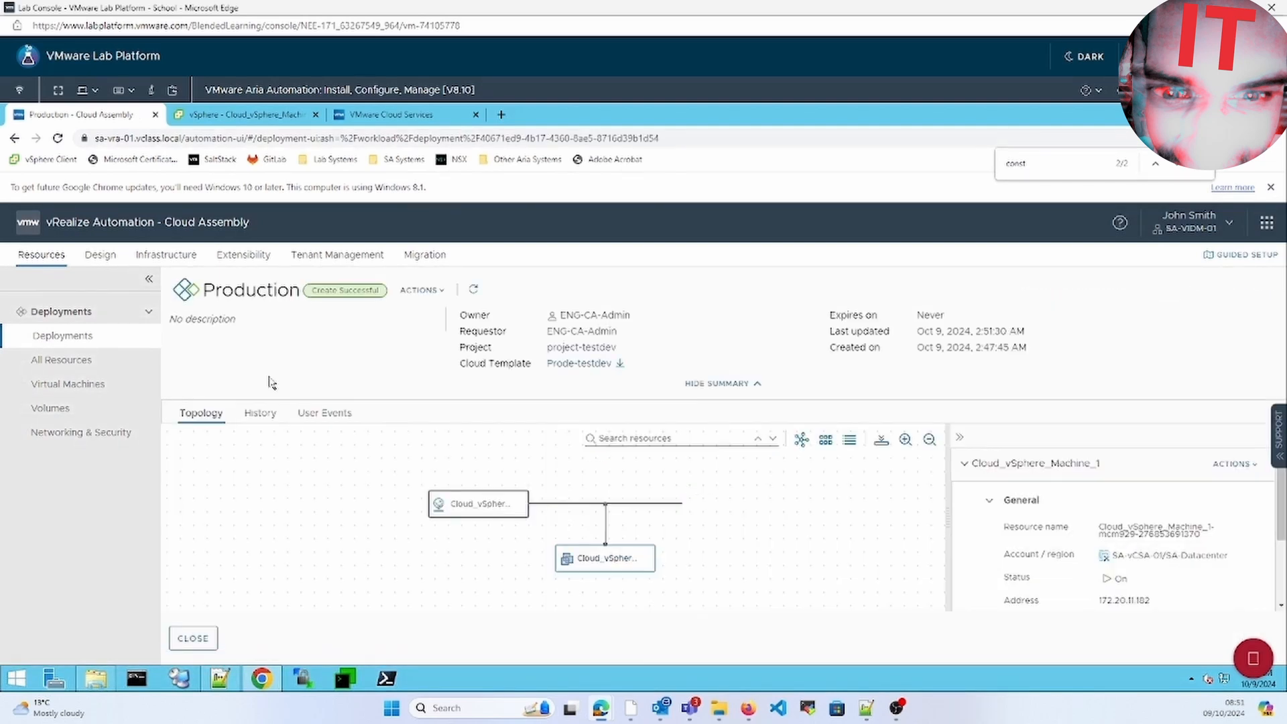
# Step: Open the test deployment, highlight the end of its machine's resource name, and match it to the machine in the vSphere Client
pyautogui.click(101, 334)
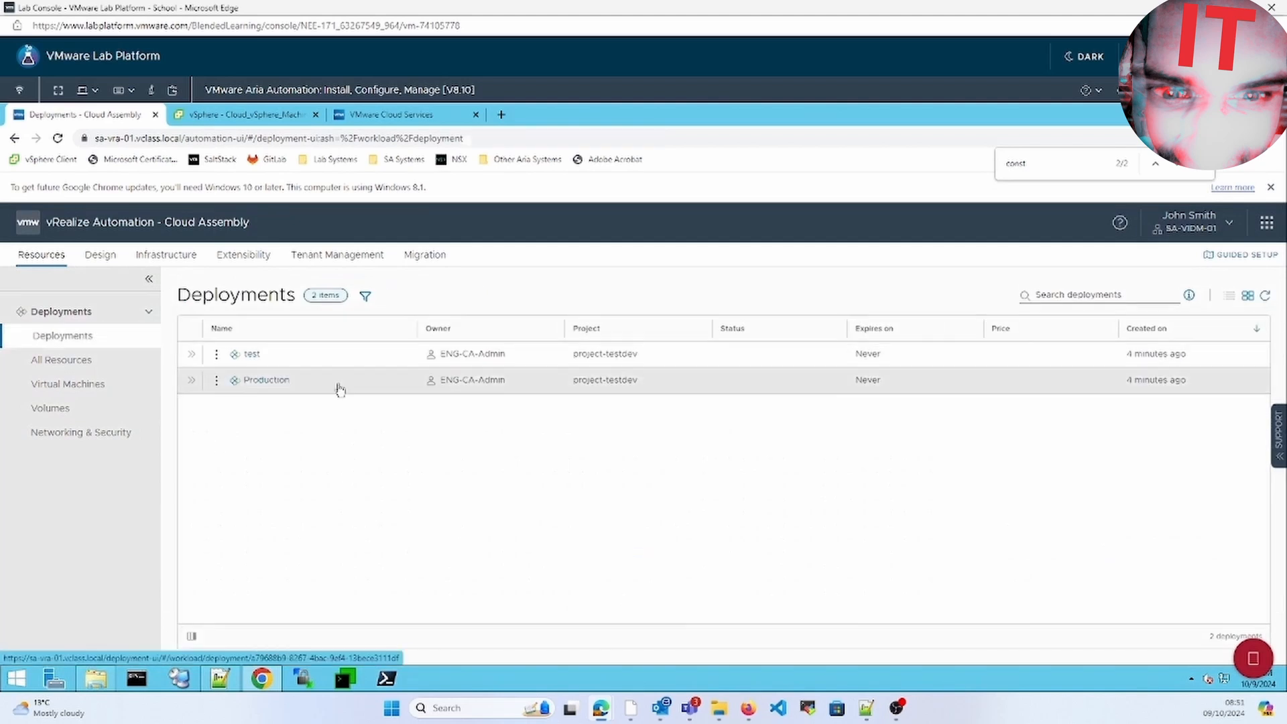
pyautogui.click(252, 354)
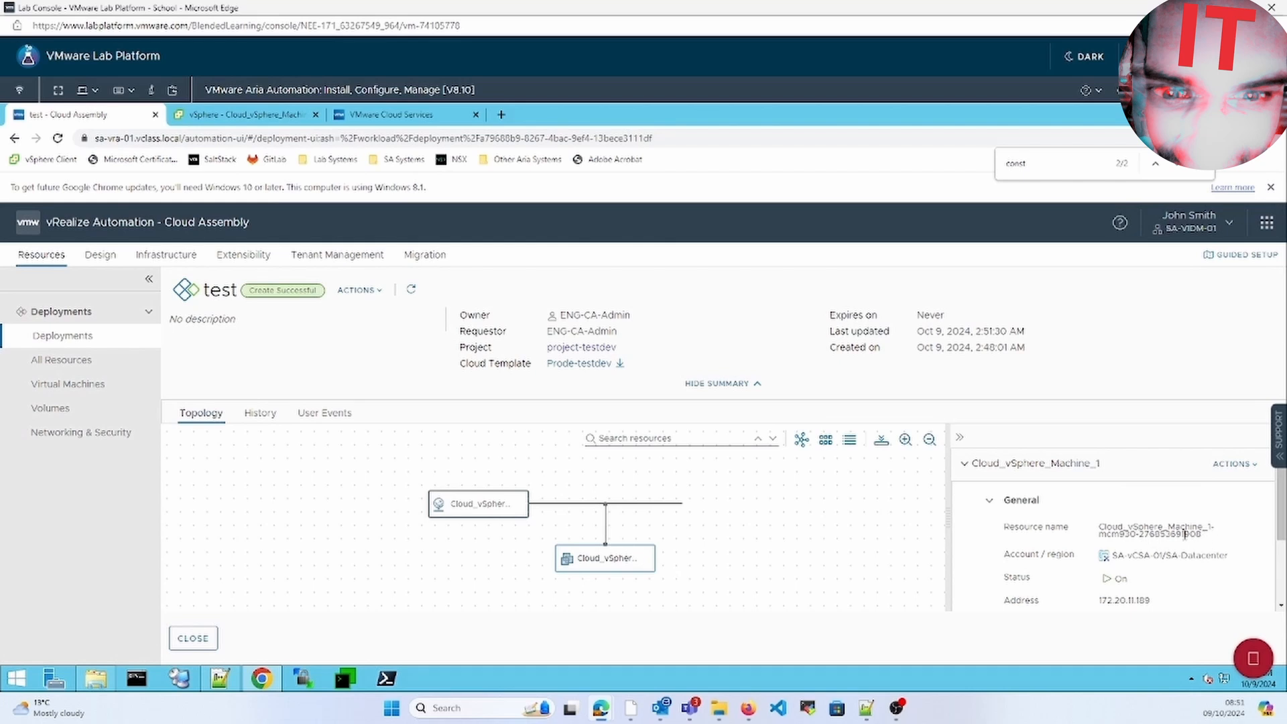
pyautogui.moveTo(1201, 534); pyautogui.dragTo(1170, 534)
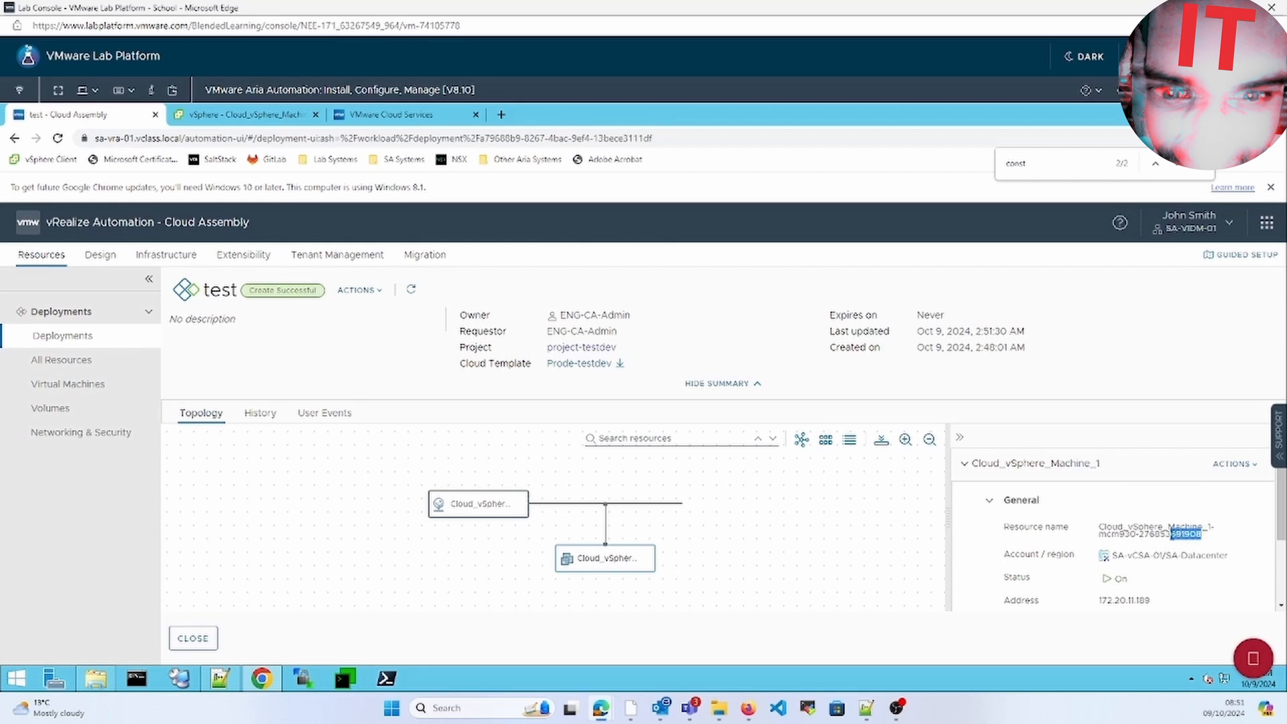
pyautogui.click(244, 115)
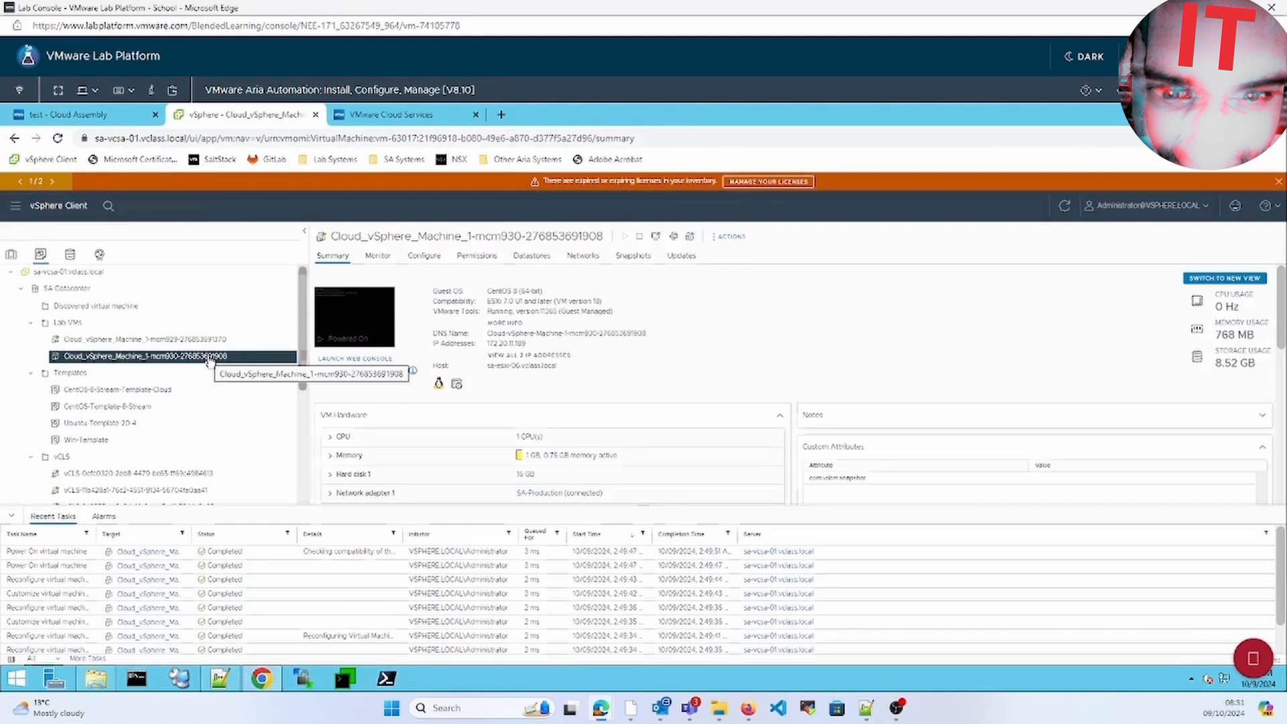
# Step: Switch to Cloud Assembly and open the compute resources of cloud zone VMW-CZ-01 to examine the cluster tags
pyautogui.click(107, 118)
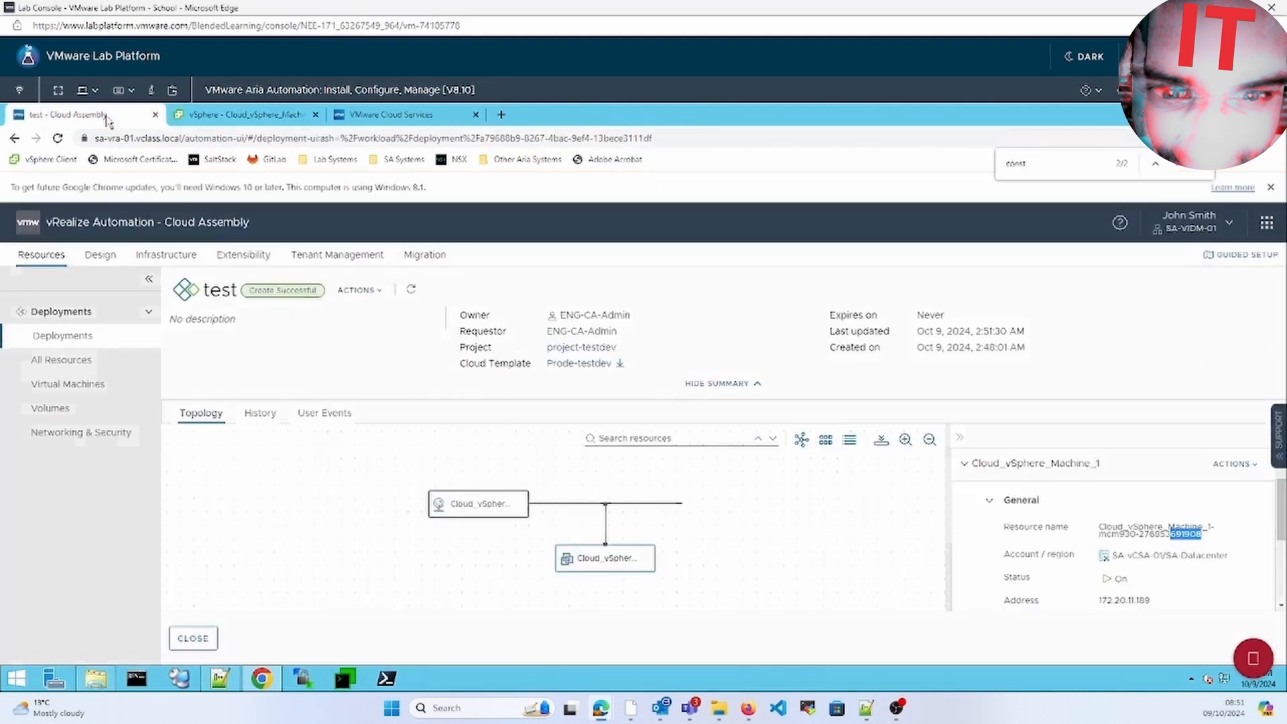
pyautogui.click(141, 258)
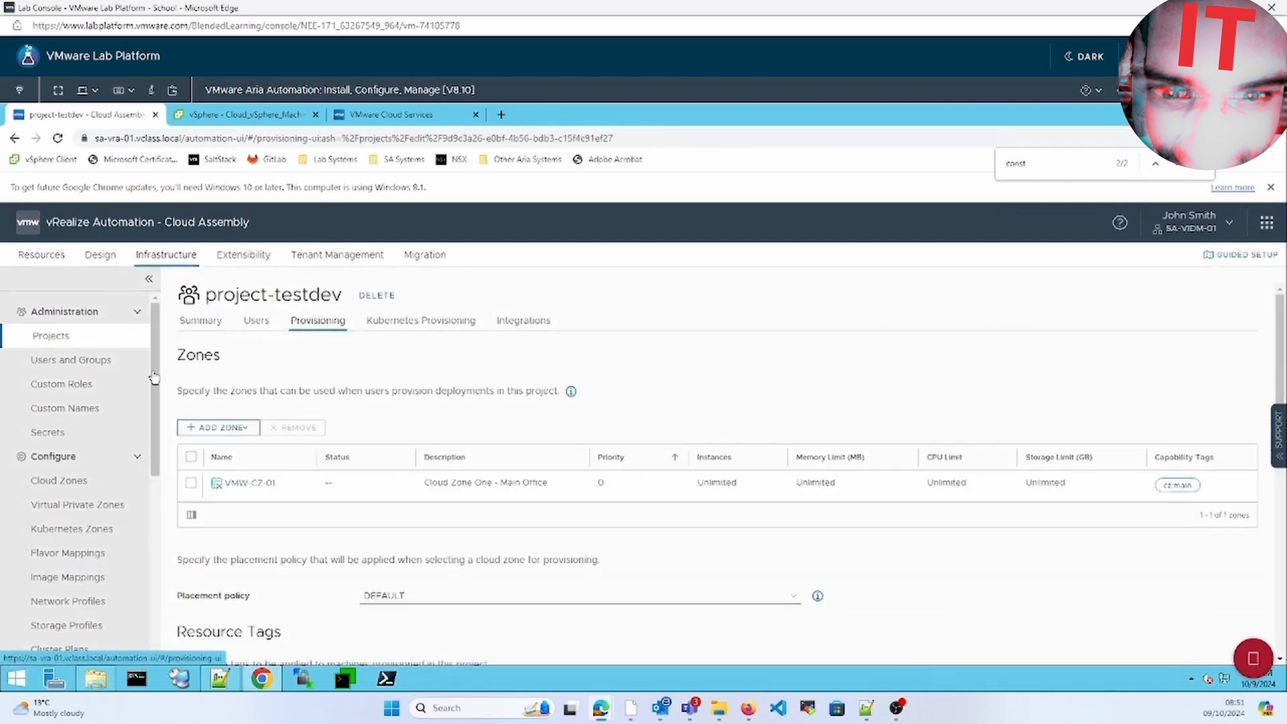
pyautogui.click(254, 484)
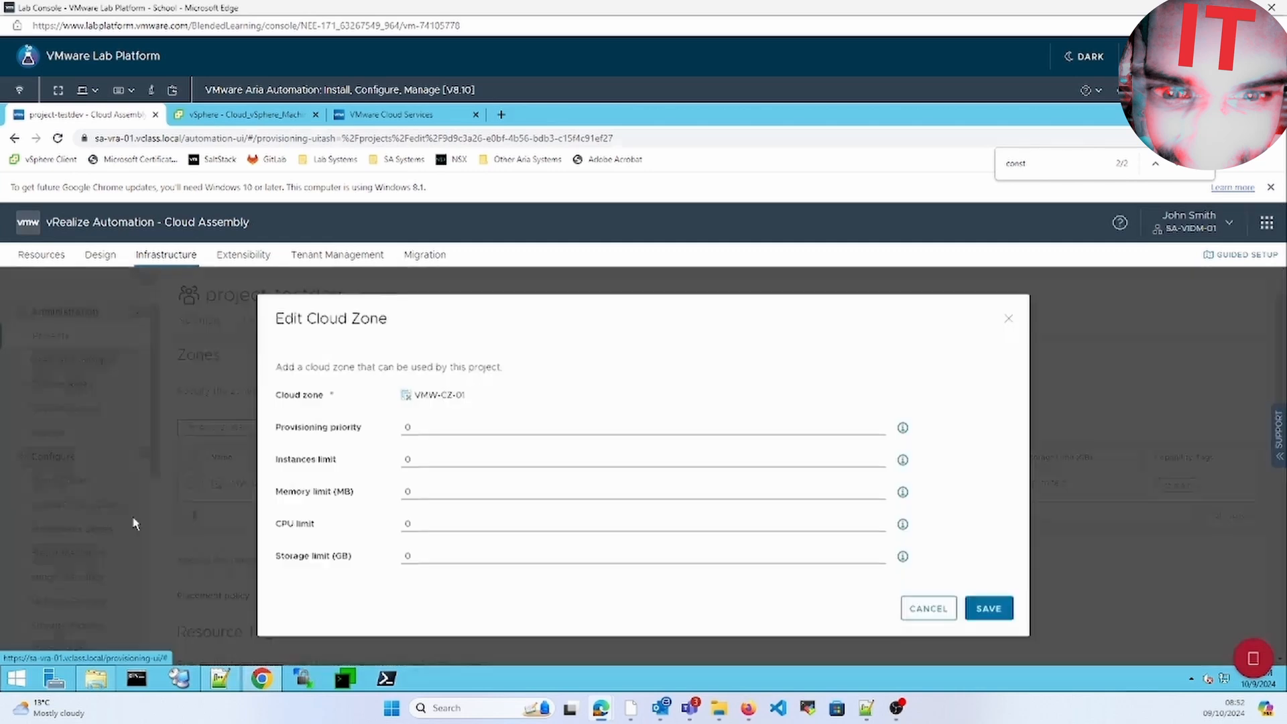
pyautogui.click(927, 607)
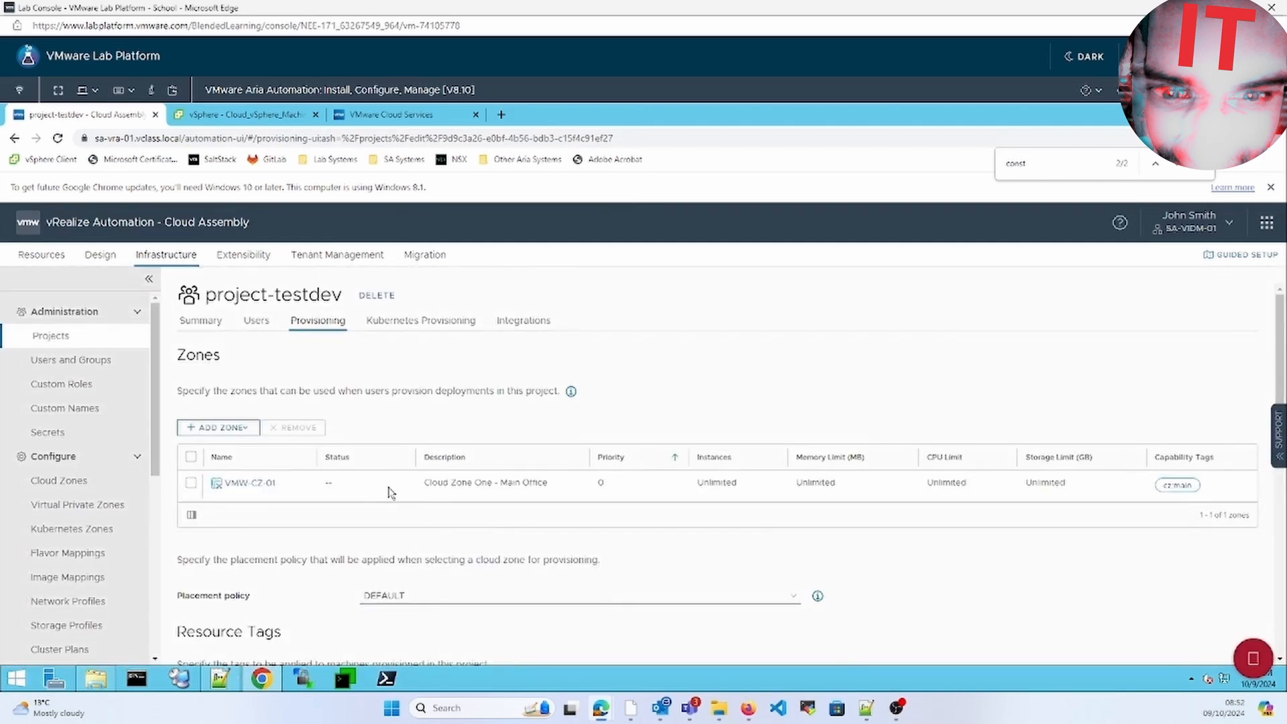
pyautogui.click(56, 480)
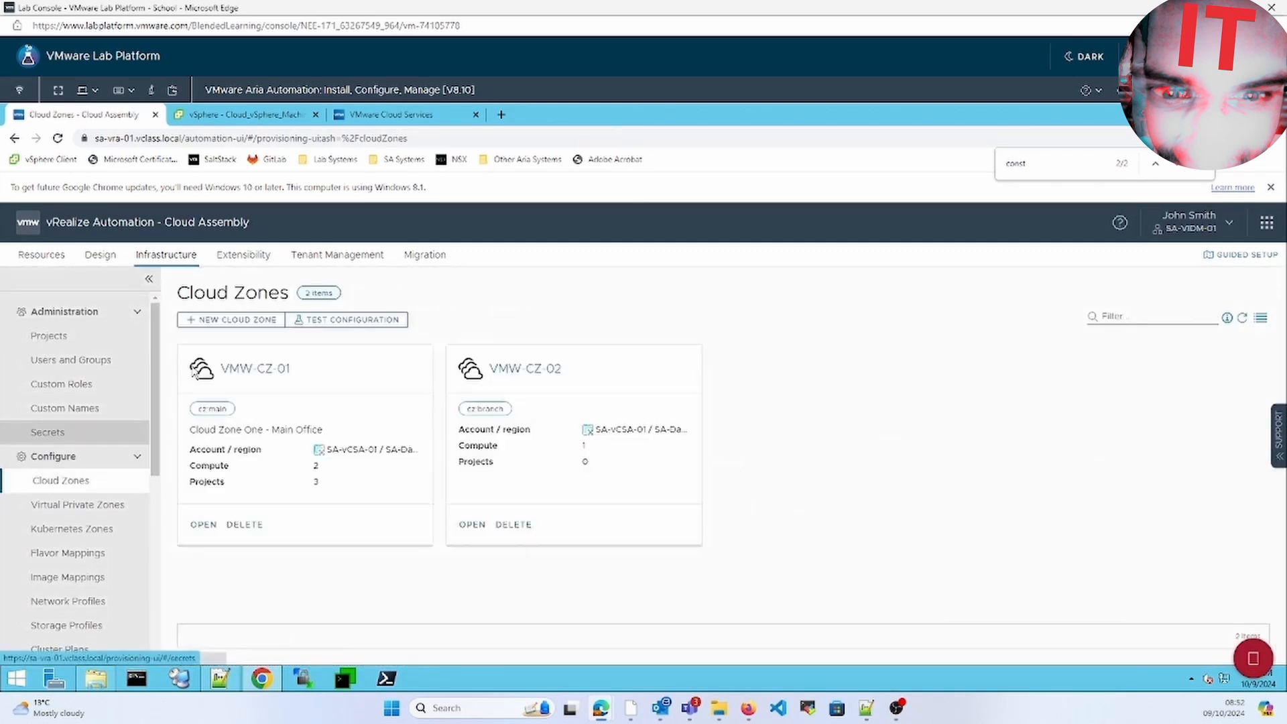
pyautogui.click(258, 374)
pyautogui.click(268, 329)
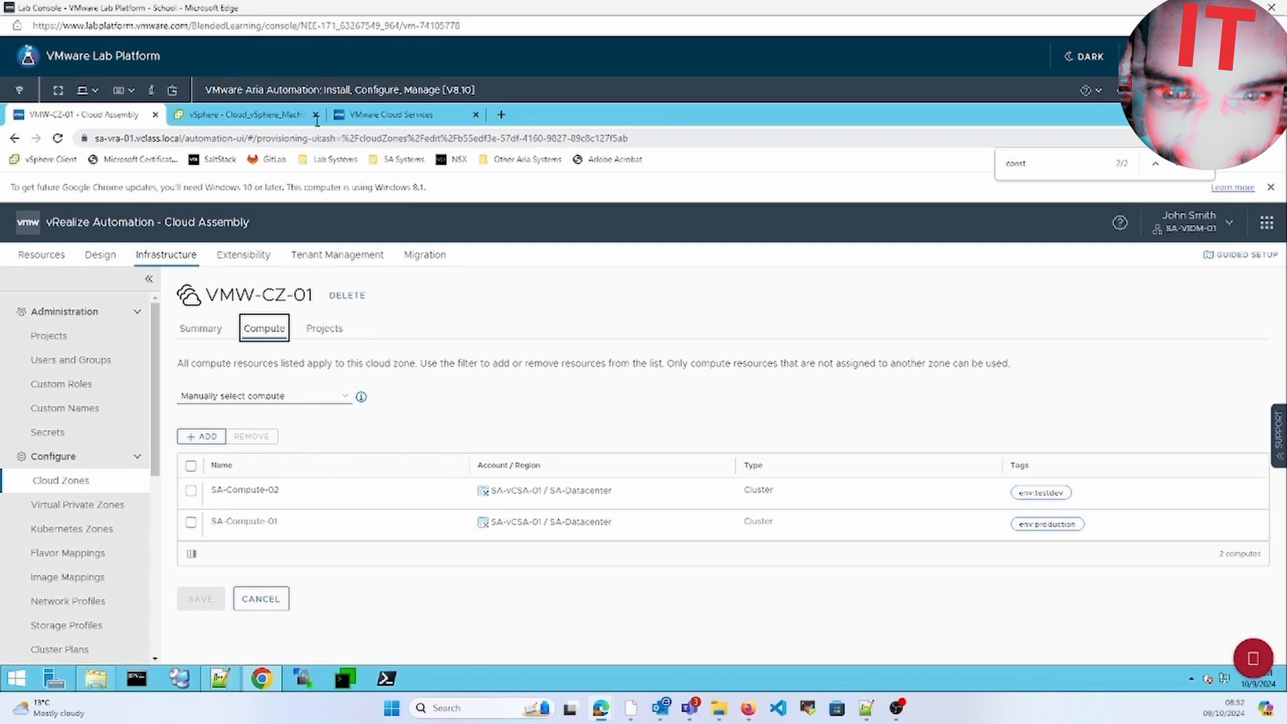
# Step: Check the test machine's cluster among its related objects in the vSphere Client, and return to Cloud Assembly to compare it with the cluster tags
pyautogui.click(285, 120)
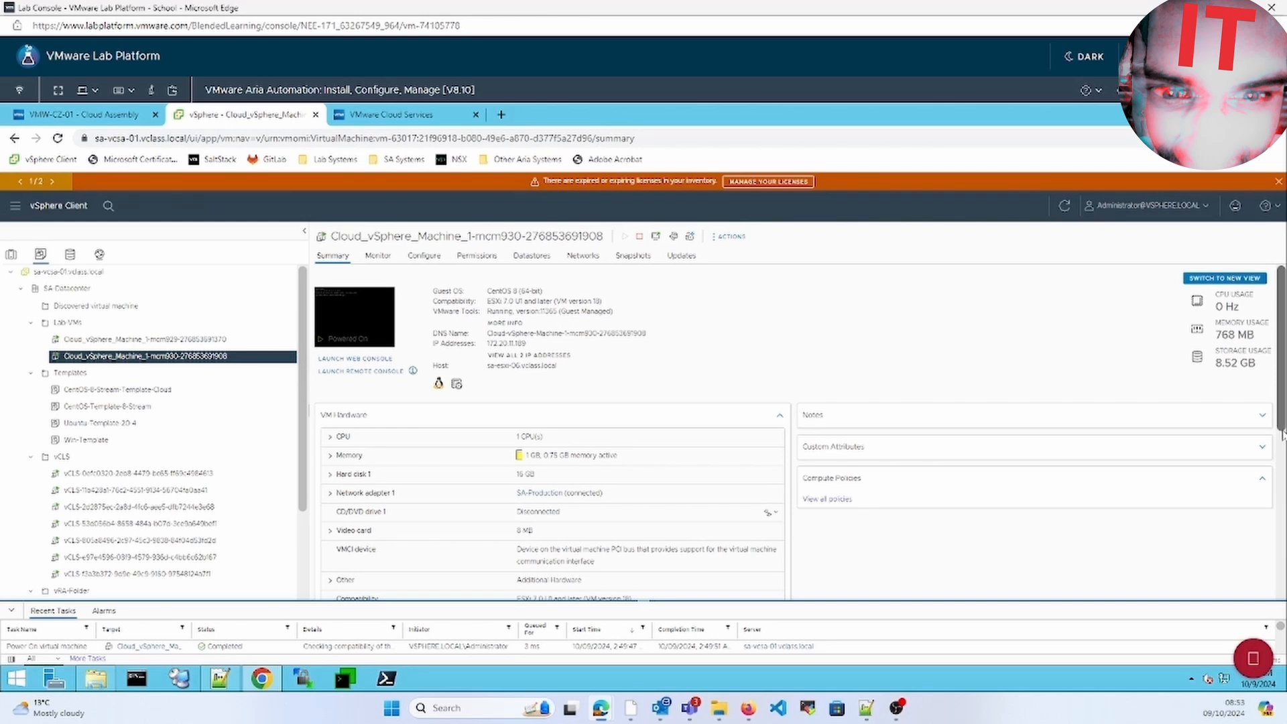
pyautogui.scroll(-2, 1283, 442)
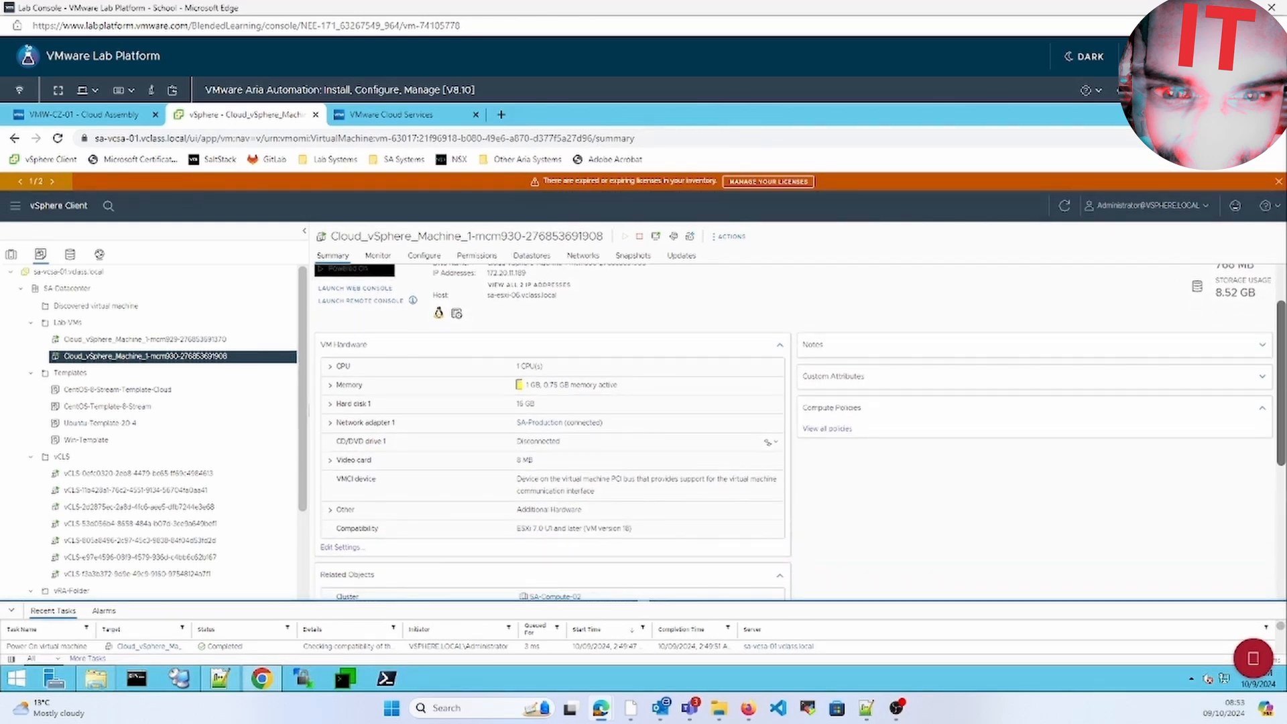
pyautogui.moveTo(1281, 416); pyautogui.dragTo(1281, 443)
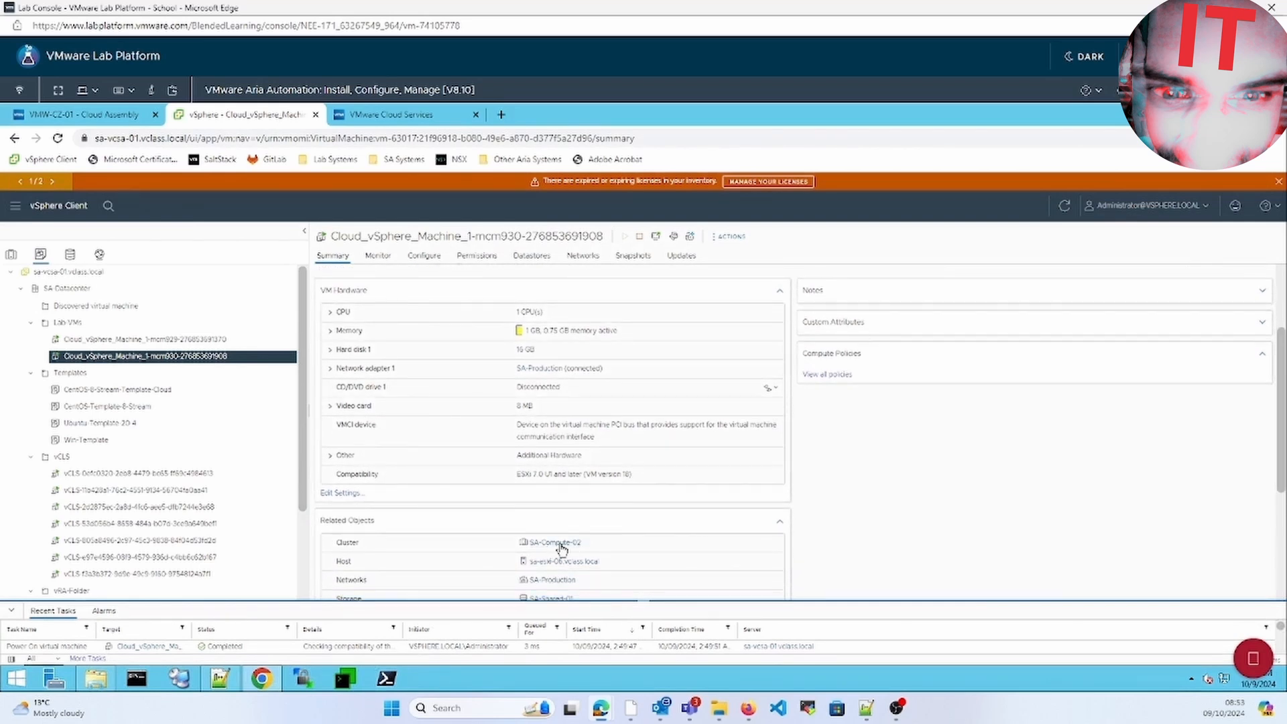
pyautogui.click(363, 121)
pyautogui.click(136, 120)
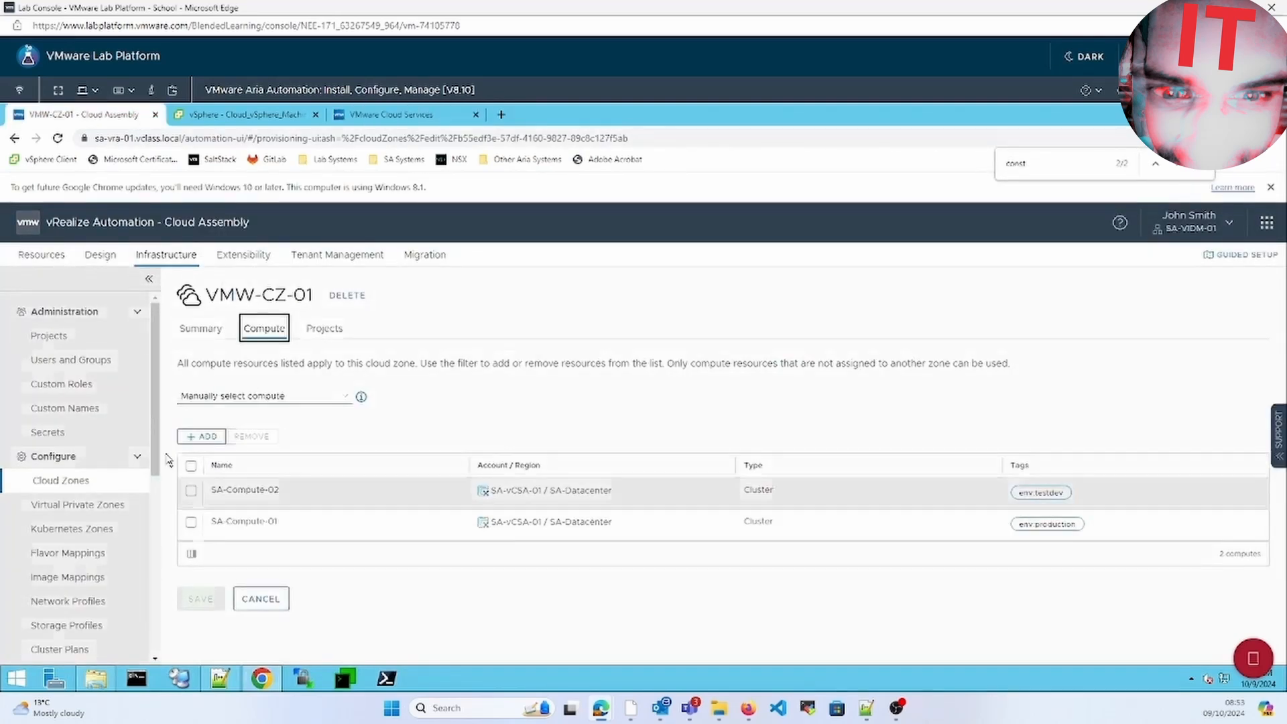
# Step: Return to the deployments list and open the Production deployment to identify its machine's resource name
pyautogui.click(45, 261)
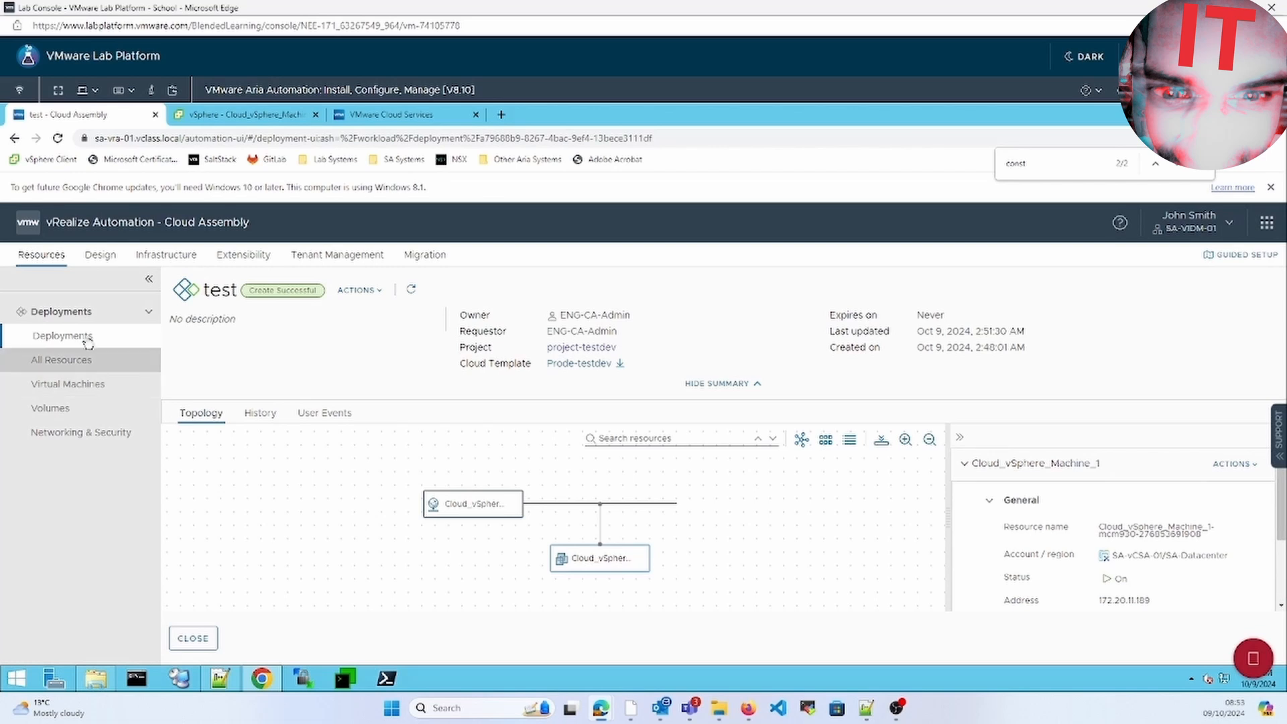
pyautogui.click(63, 335)
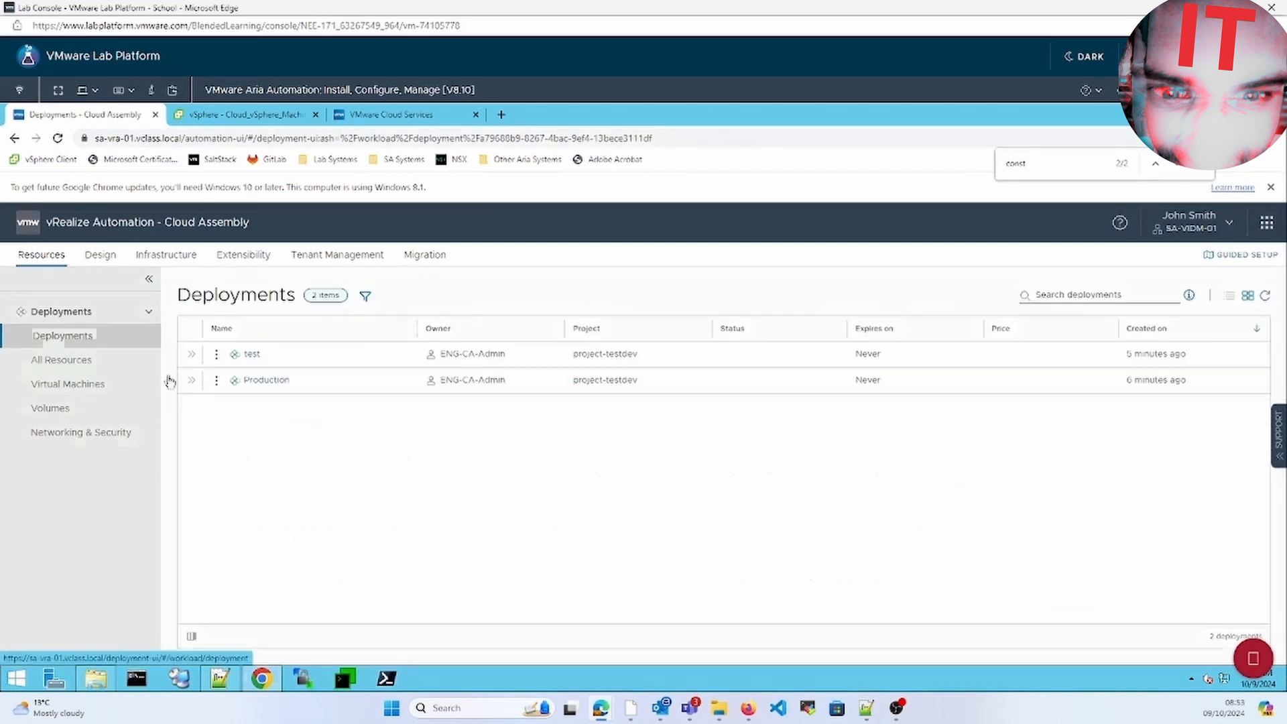
pyautogui.click(275, 381)
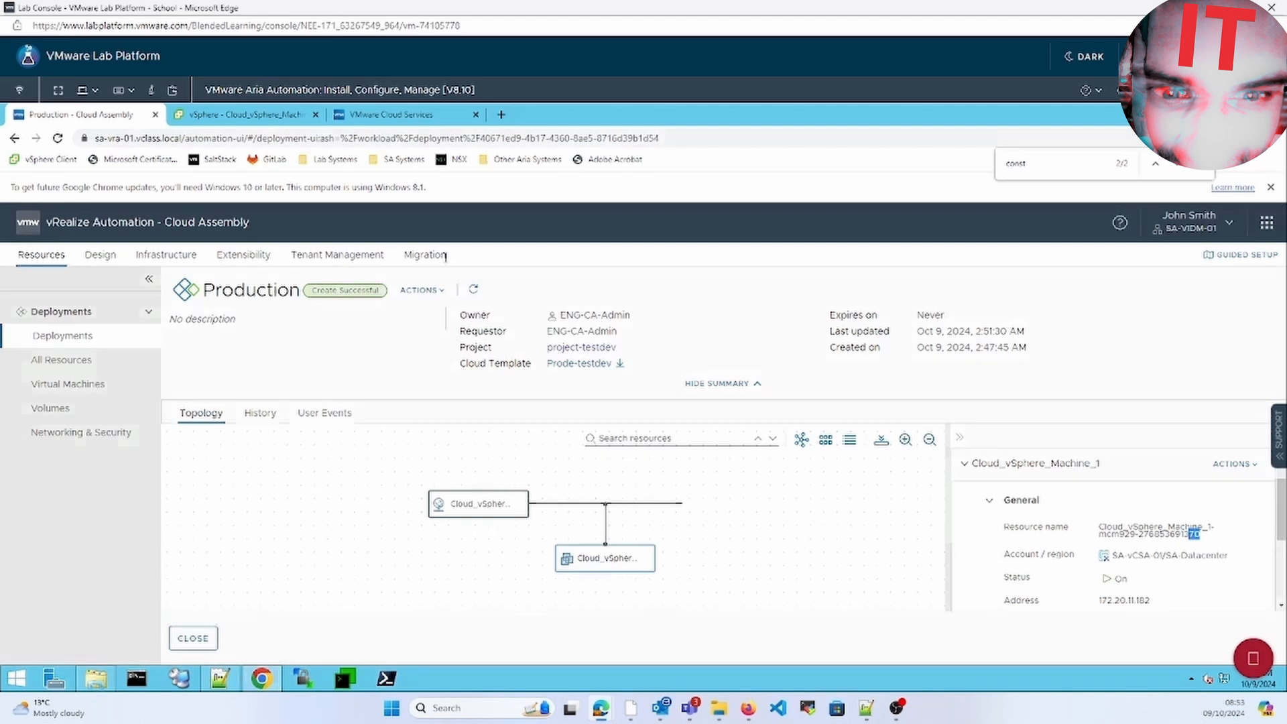
# Step: Switch to the vSphere Client and check the cluster of the Production deployment's machine among its related objects
pyautogui.click(242, 114)
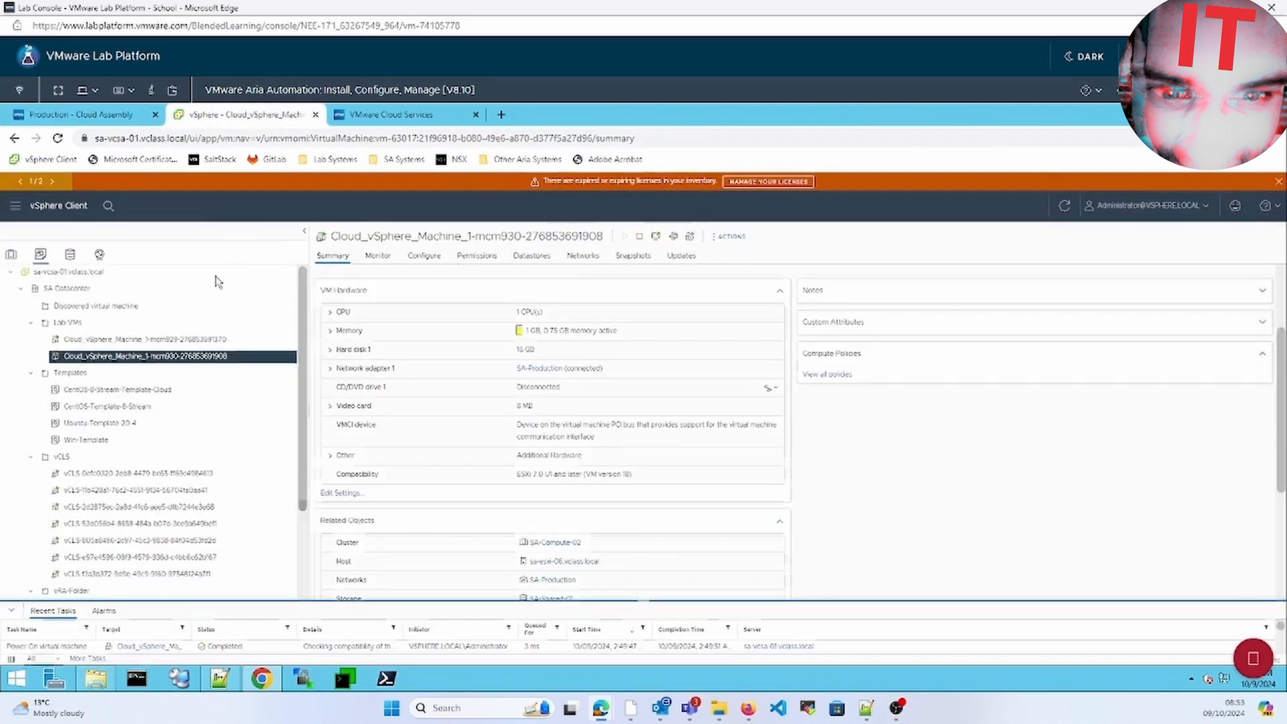
pyautogui.click(155, 340)
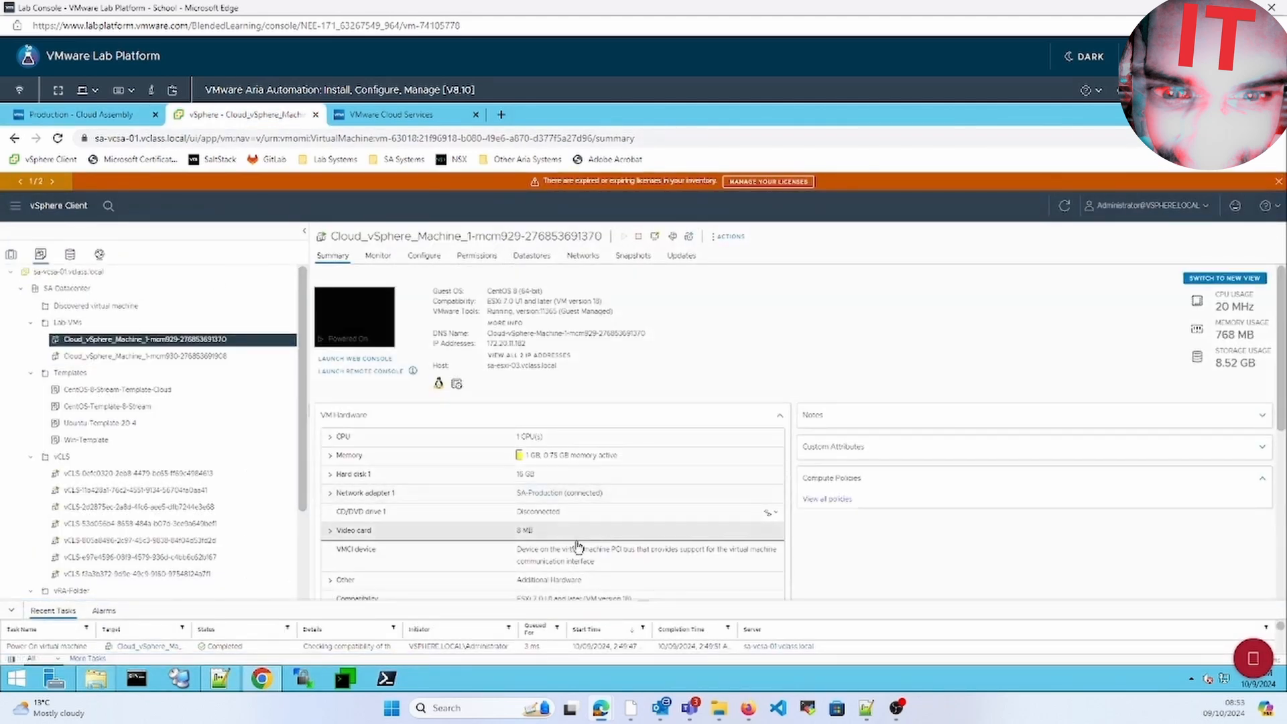
pyautogui.click(1278, 540)
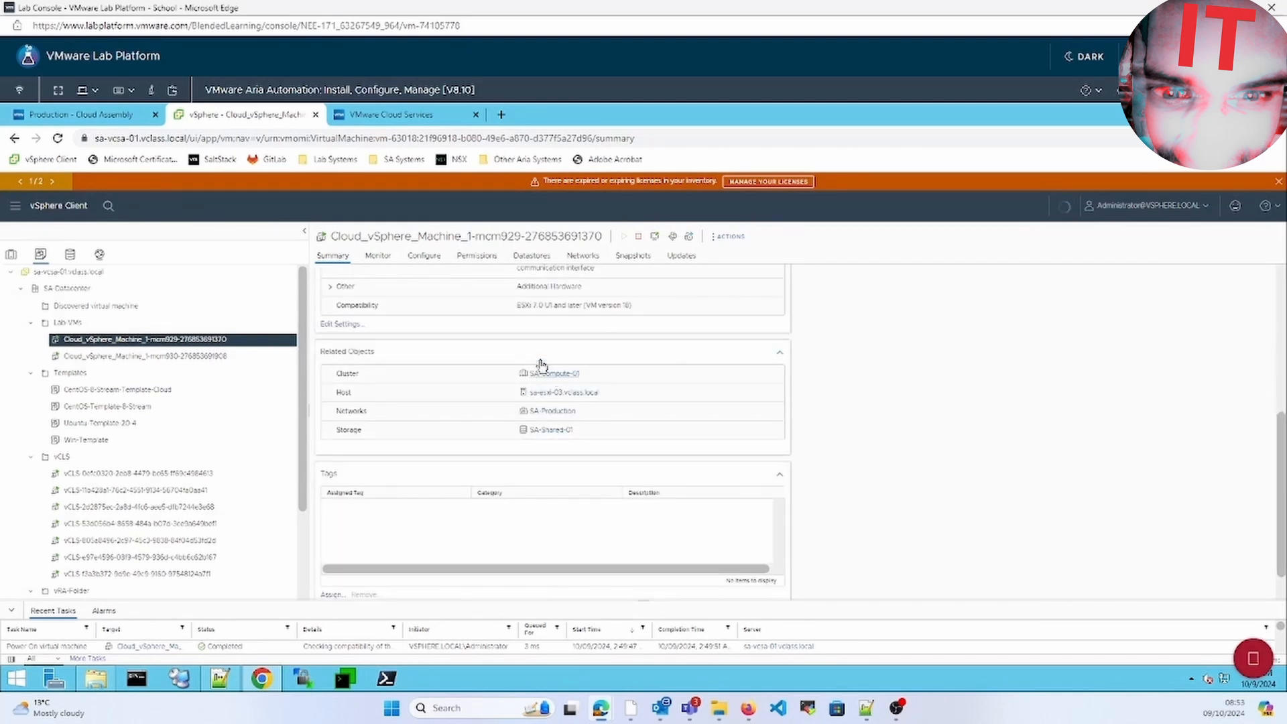
# Step: Switch back to Cloud Assembly and compare the Production machine's cluster with the tags in VMW-CZ-01's compute resources
pyautogui.click(382, 119)
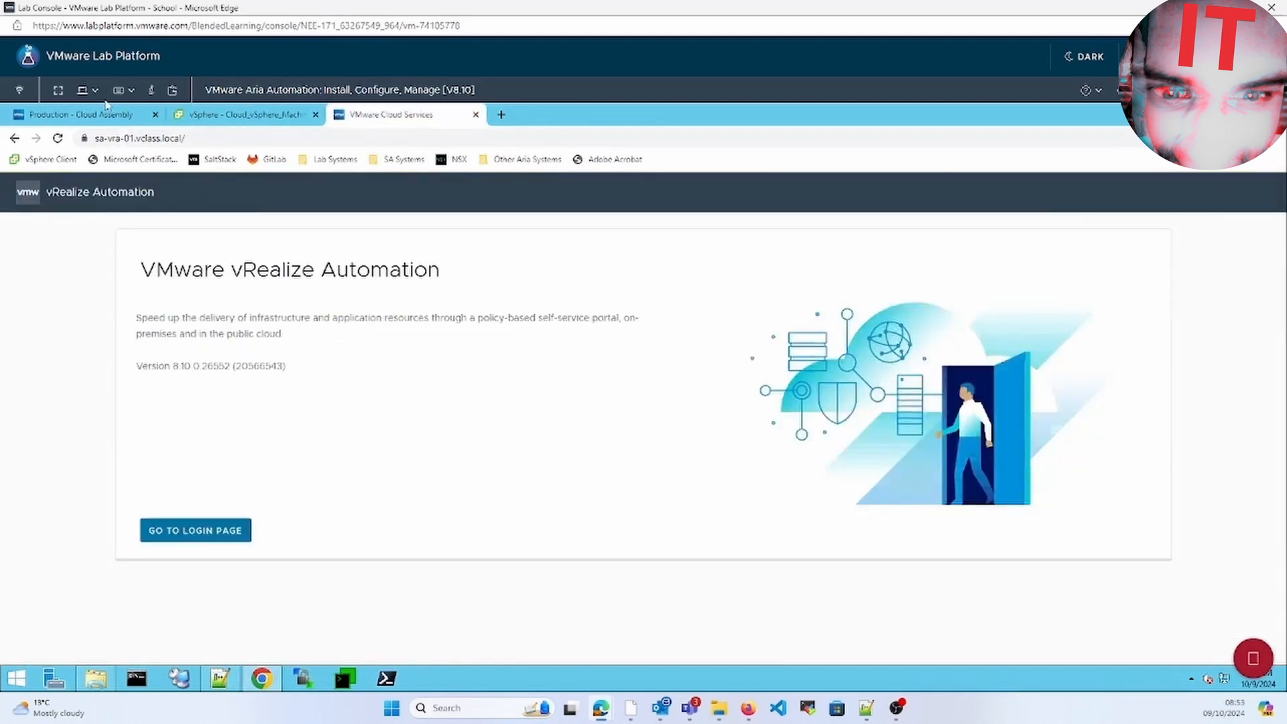
pyautogui.click(96, 117)
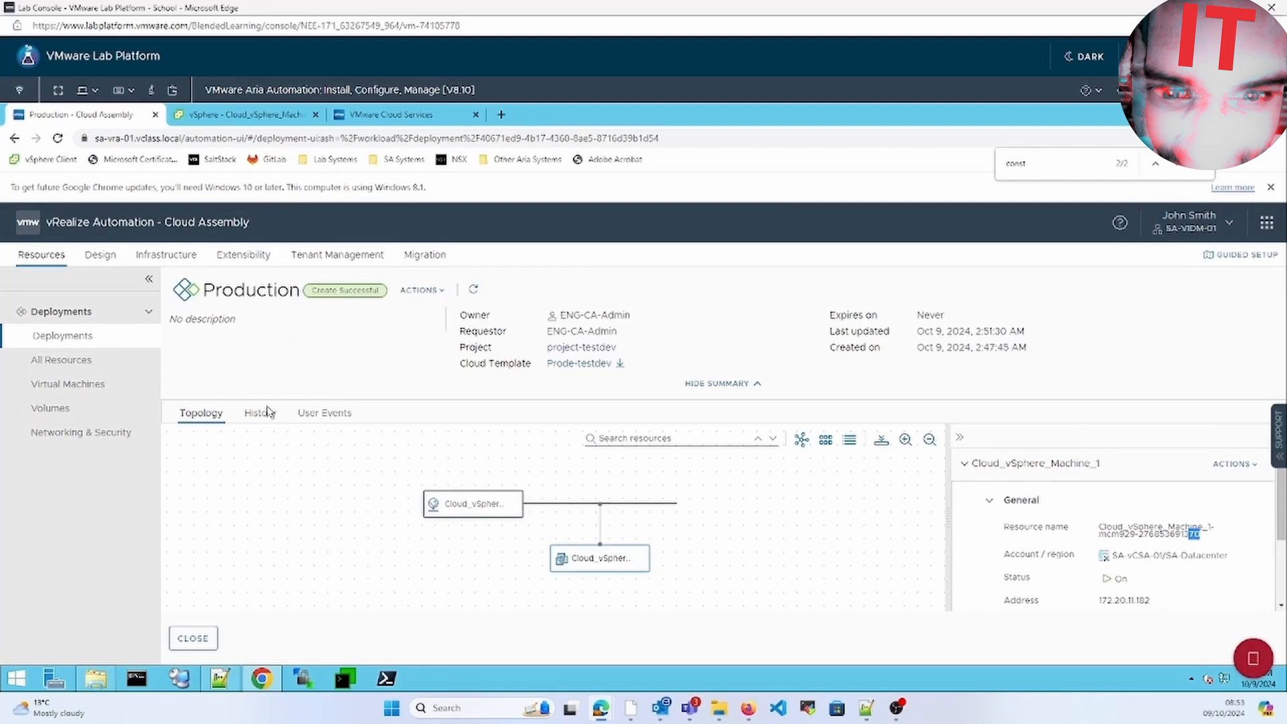
pyautogui.click(167, 255)
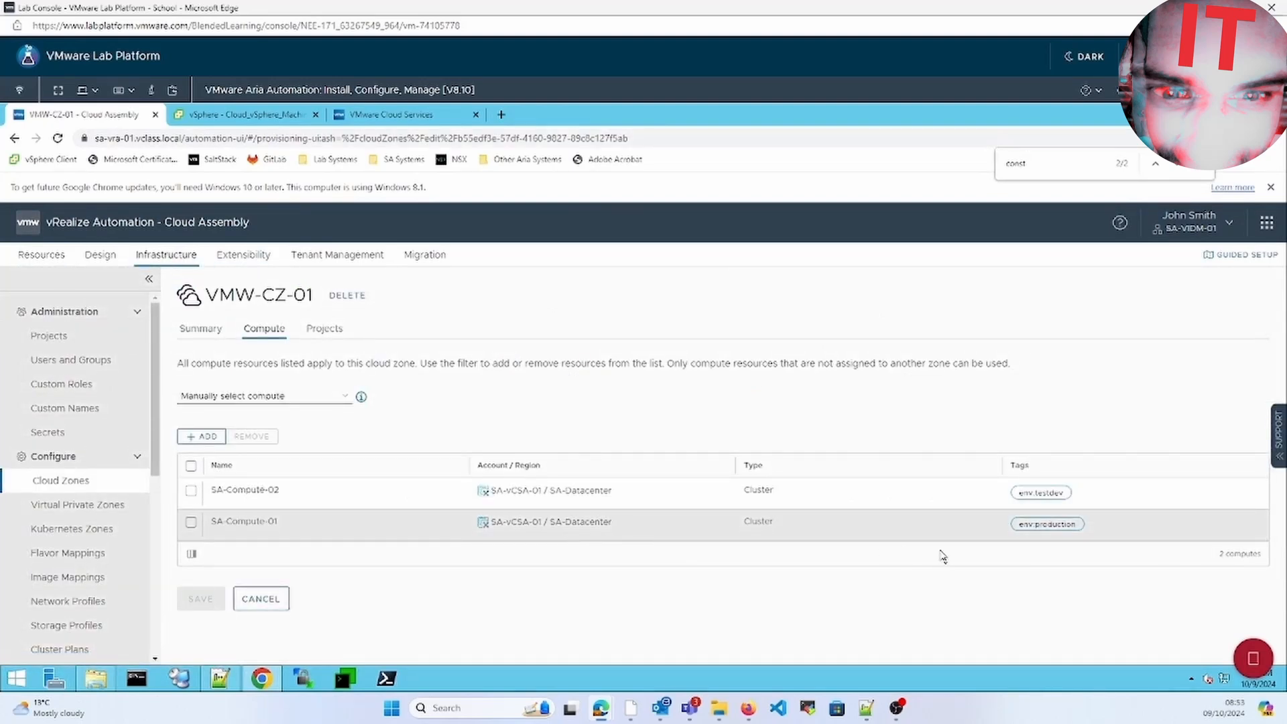
# Step: Review the Production deployment and VMW-CZ-01's tagged clusters once more, and switch to the vSphere Client to recheck the machine's related cluster
pyautogui.click(54, 260)
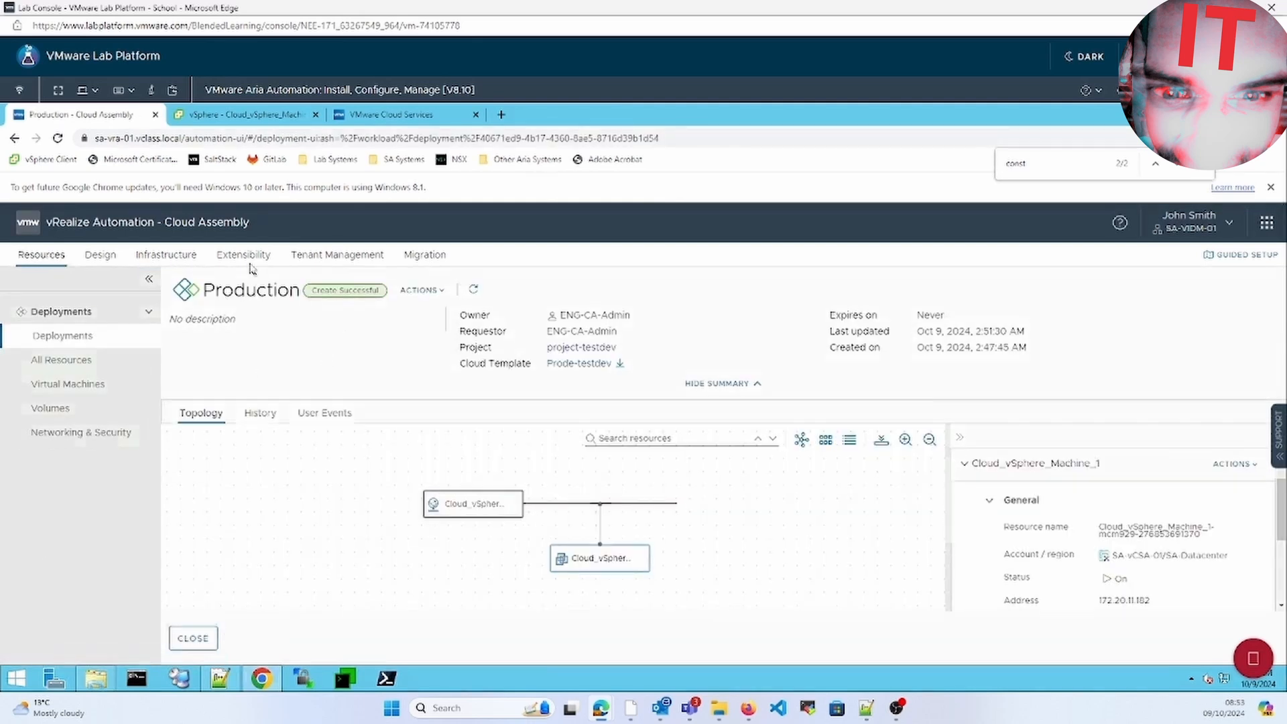
pyautogui.hotkey('alt', 'Left')
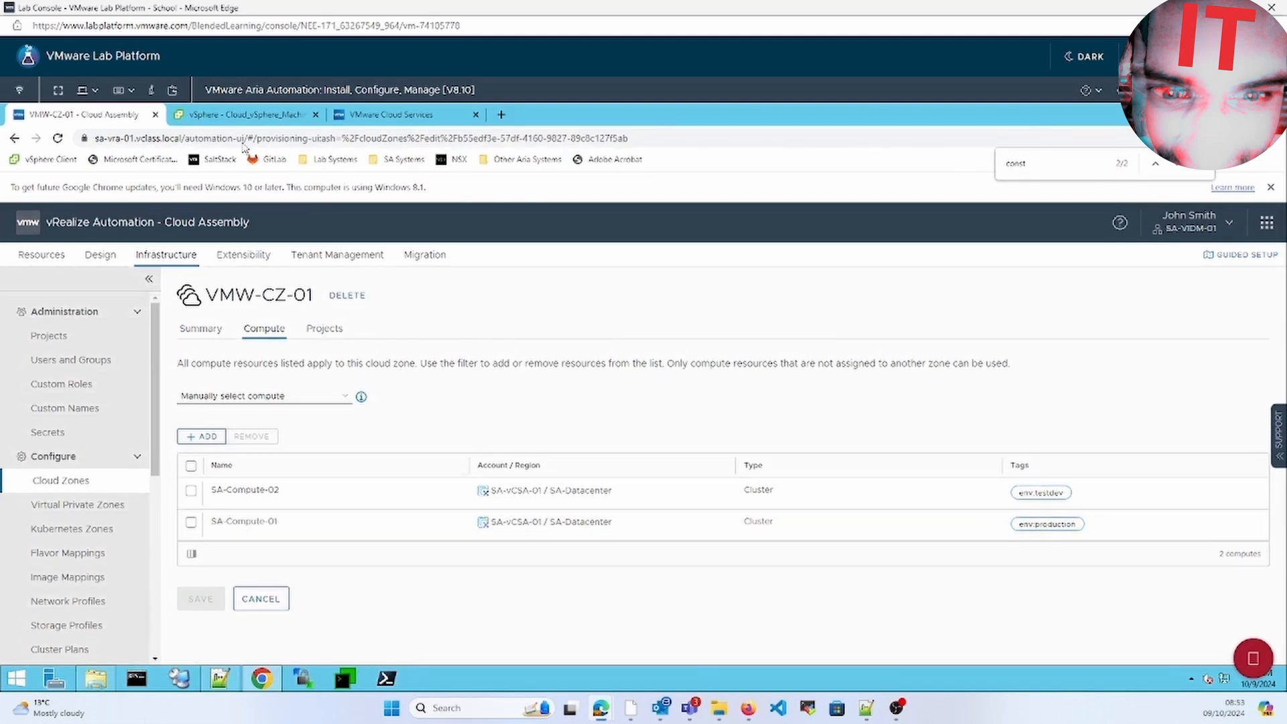
pyautogui.click(242, 117)
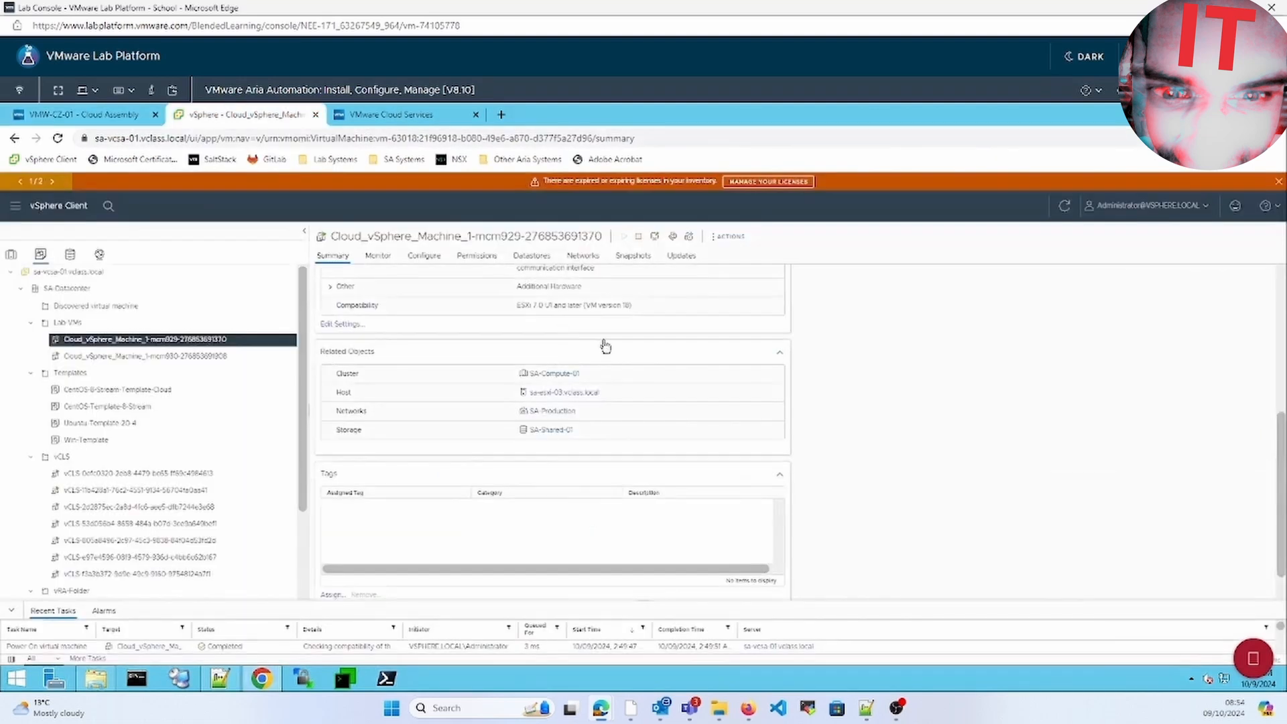